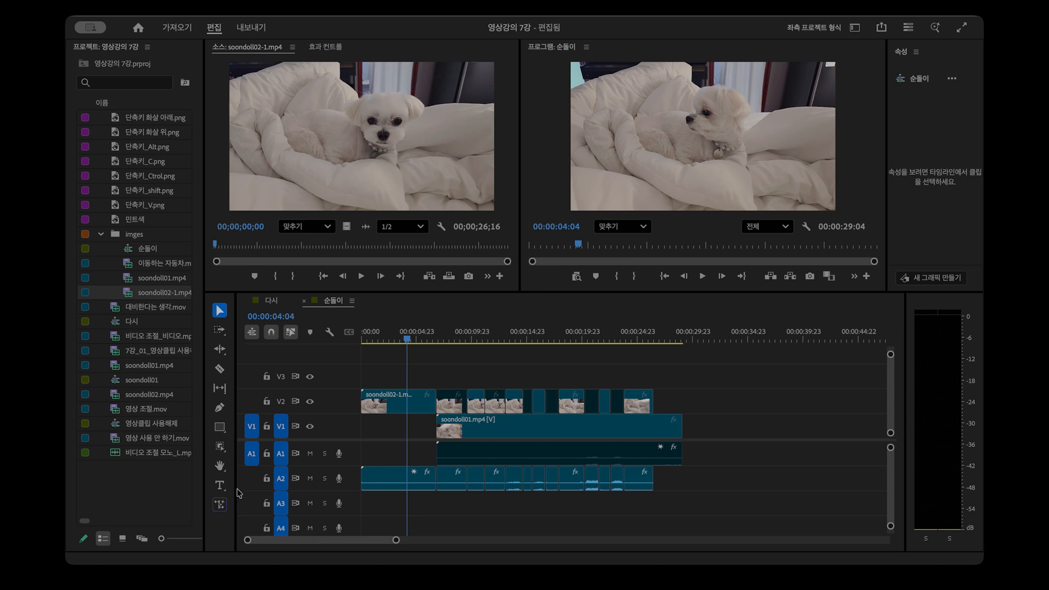
- Add the horizontal title "순돌이의 하루" over the lower part of the video at 00:00:02:05
click(374, 334)
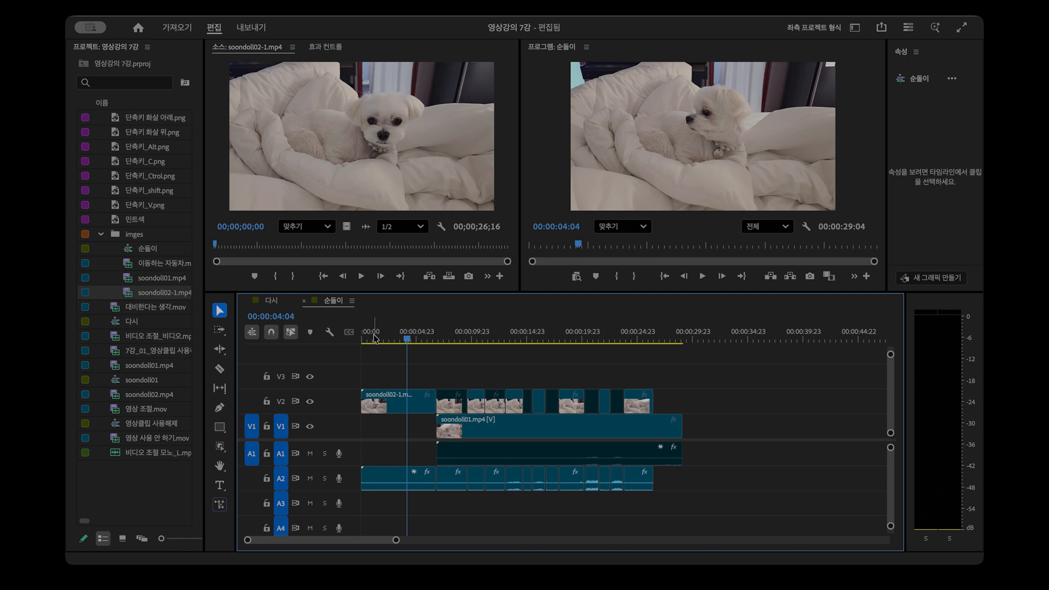
click(391, 339)
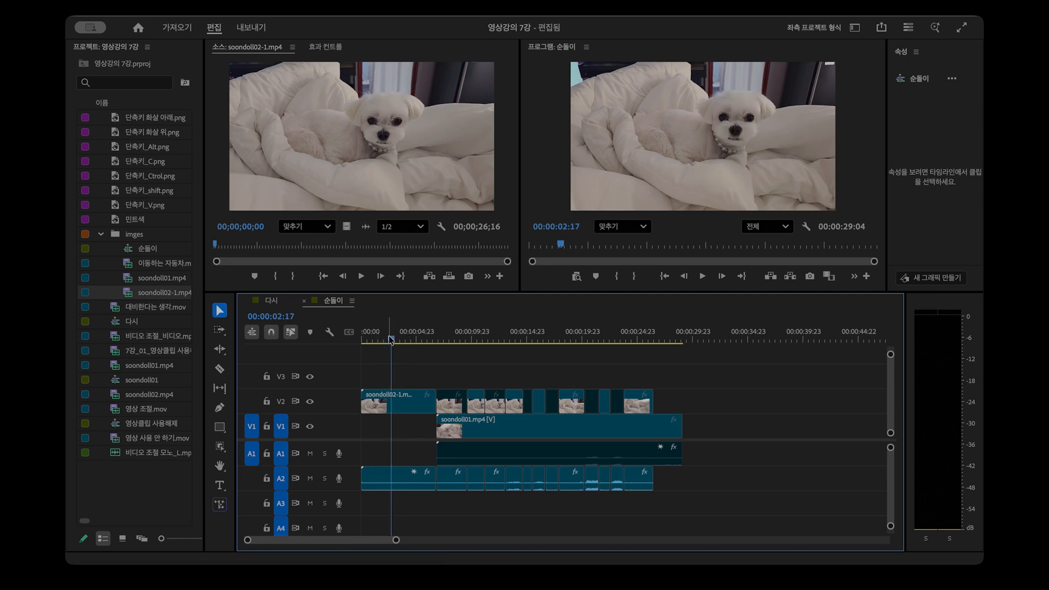
click(385, 337)
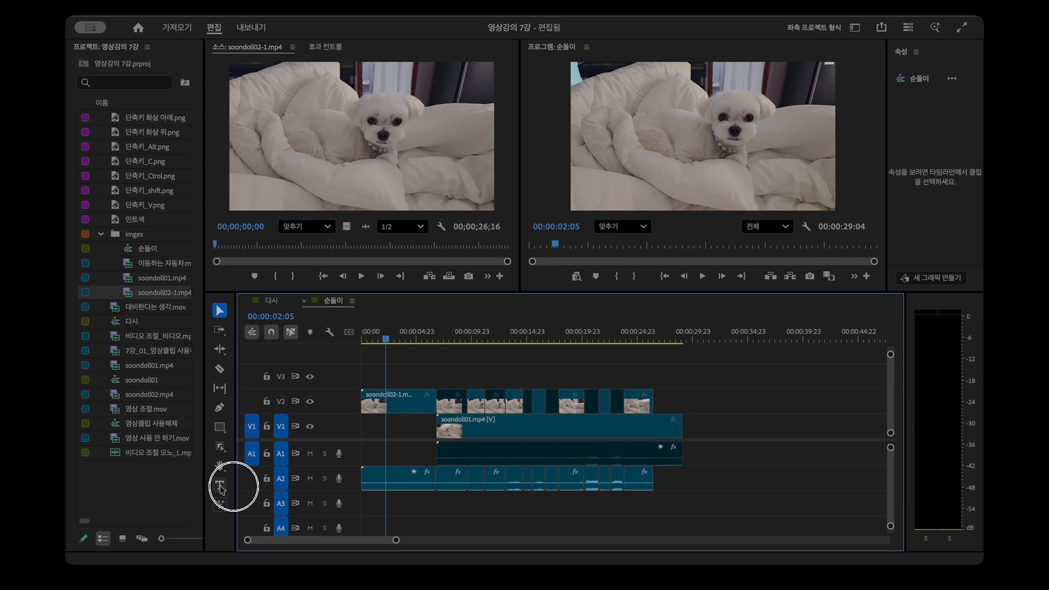
click(220, 486)
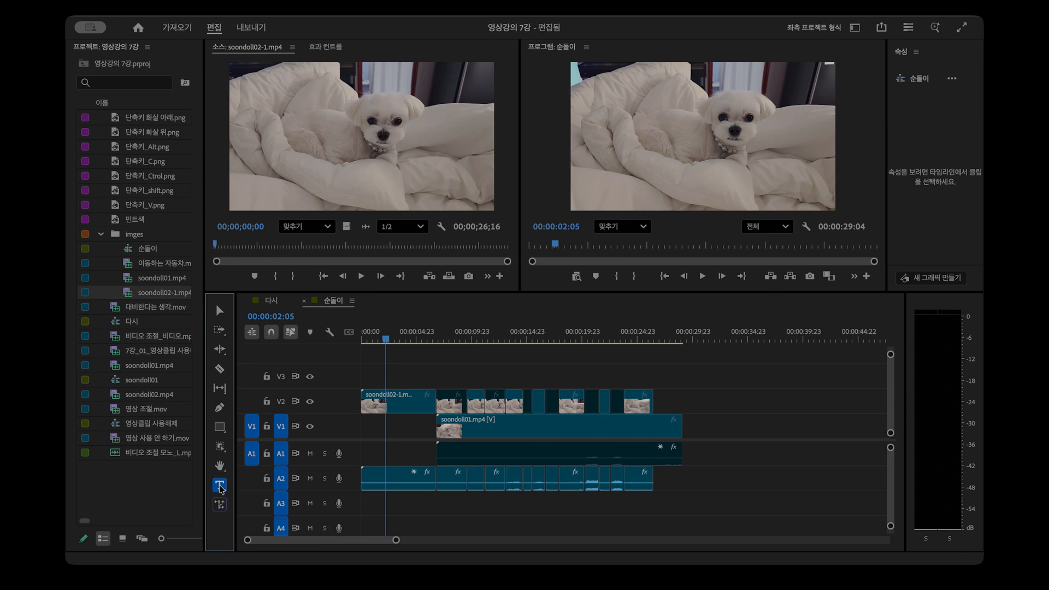
drag(222, 488, 267, 507)
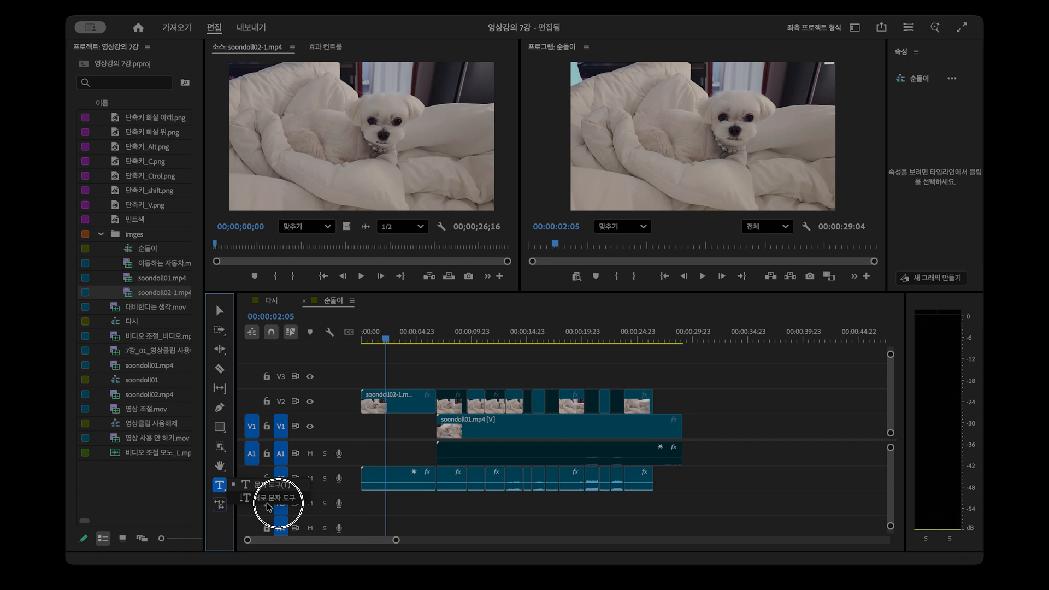
drag(267, 507, 281, 490)
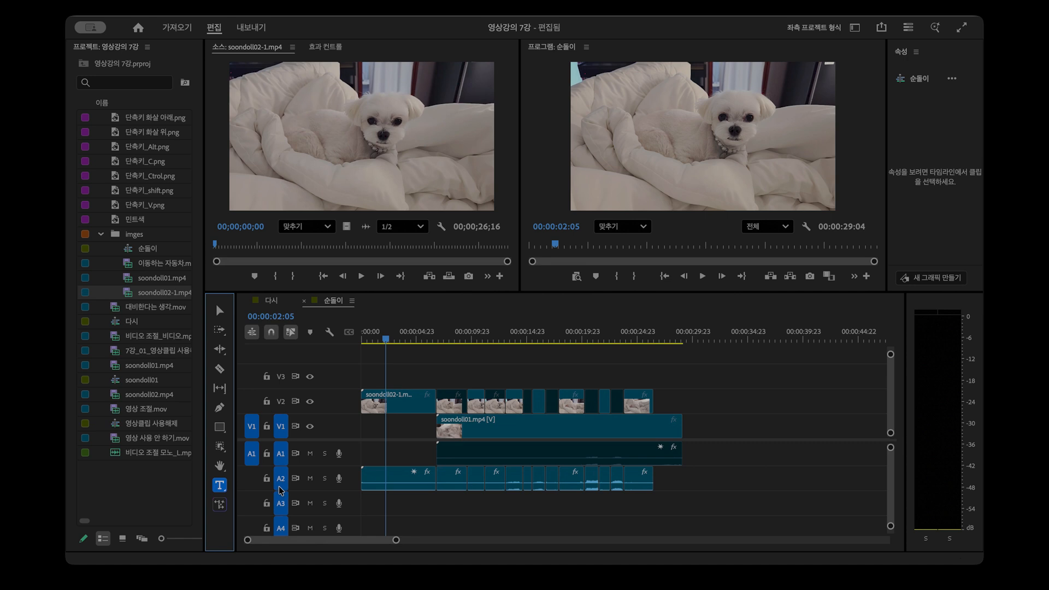
click(592, 188)
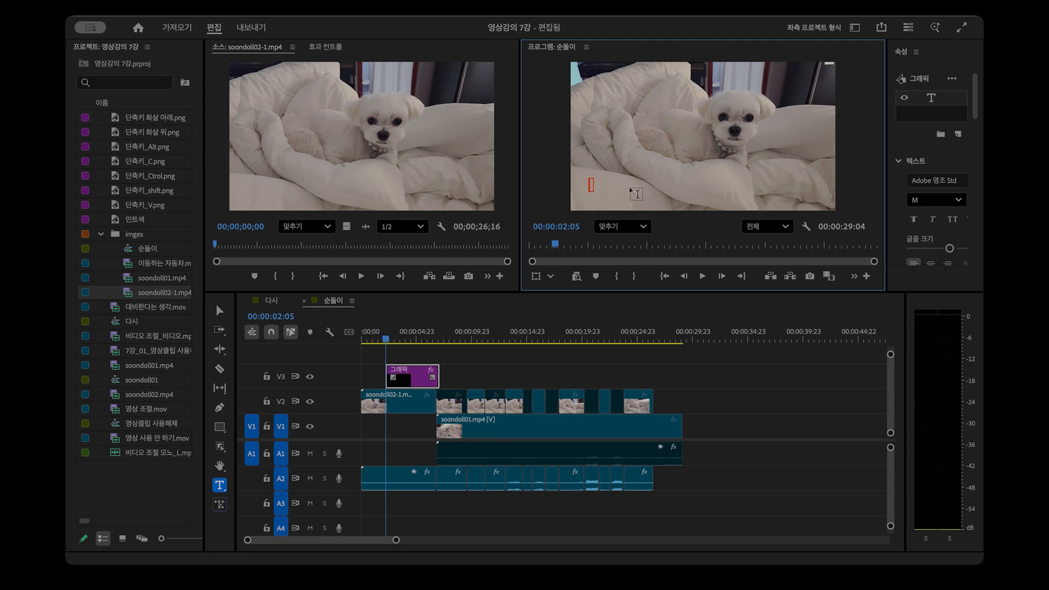
text(순돌이오)
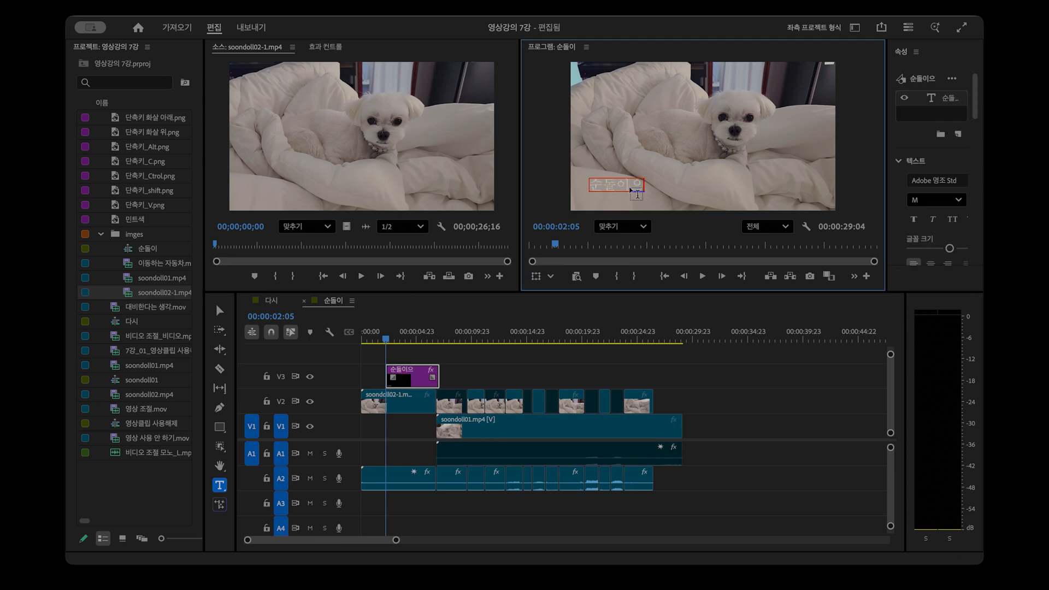
text(의 ㅎ)
text(하루)
- Set the whole title text's font to 중나좋체 OTF in Medium weight
drag(591, 184, 673, 180)
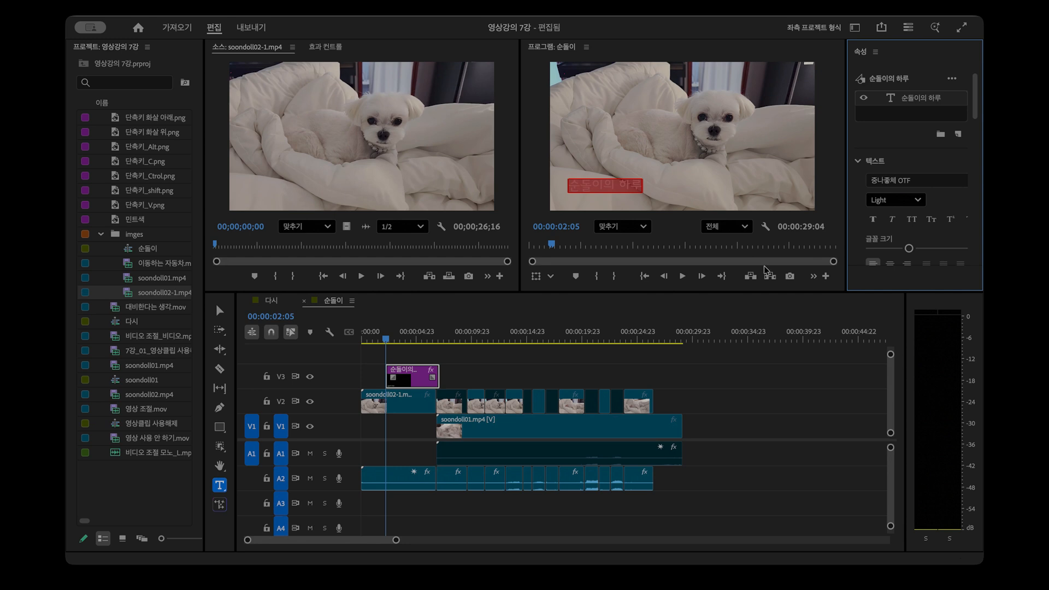
click(917, 200)
click(900, 239)
click(774, 306)
click(467, 377)
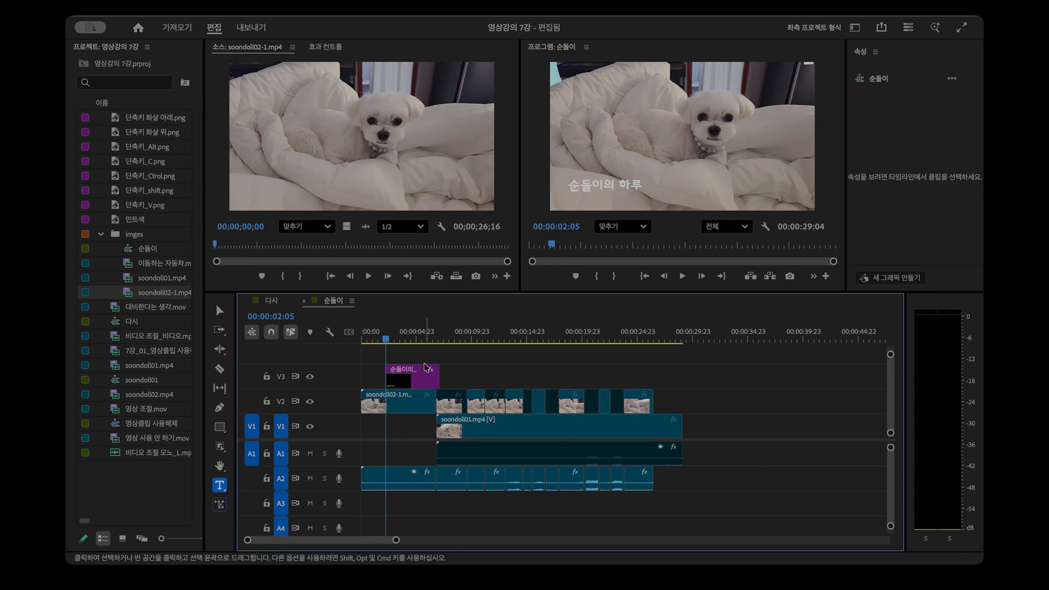
- Change the title text's fill colour to dark blue 08253E
click(401, 336)
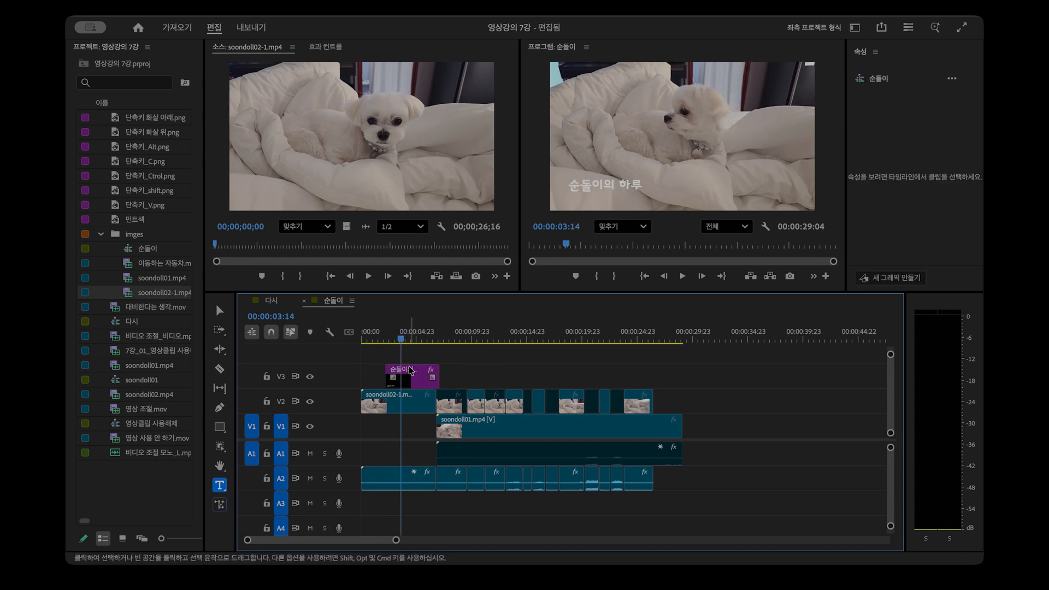
click(410, 370)
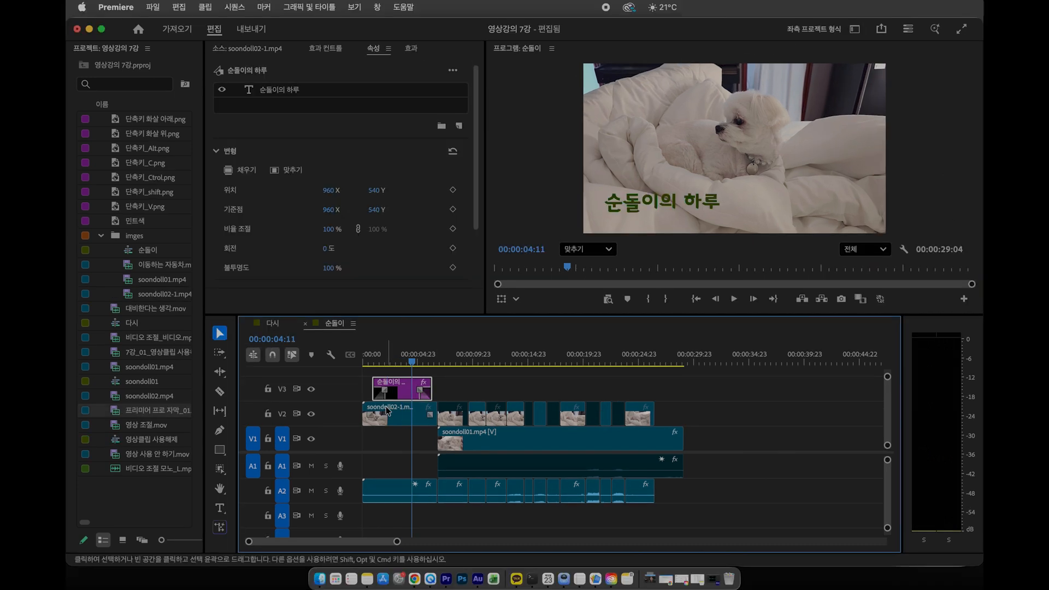
click(262, 92)
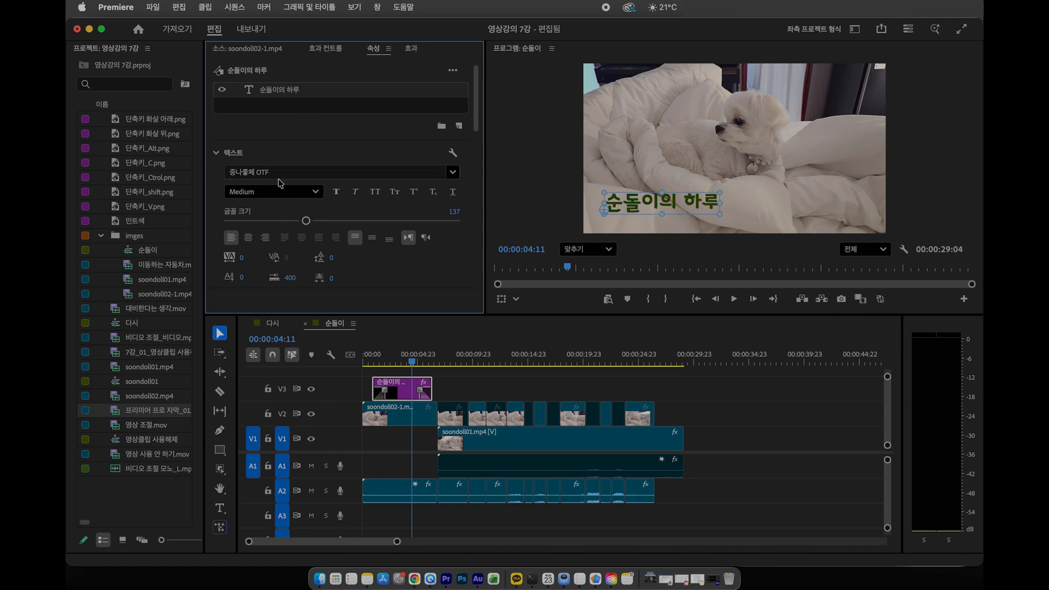
drag(476, 119, 475, 186)
click(250, 116)
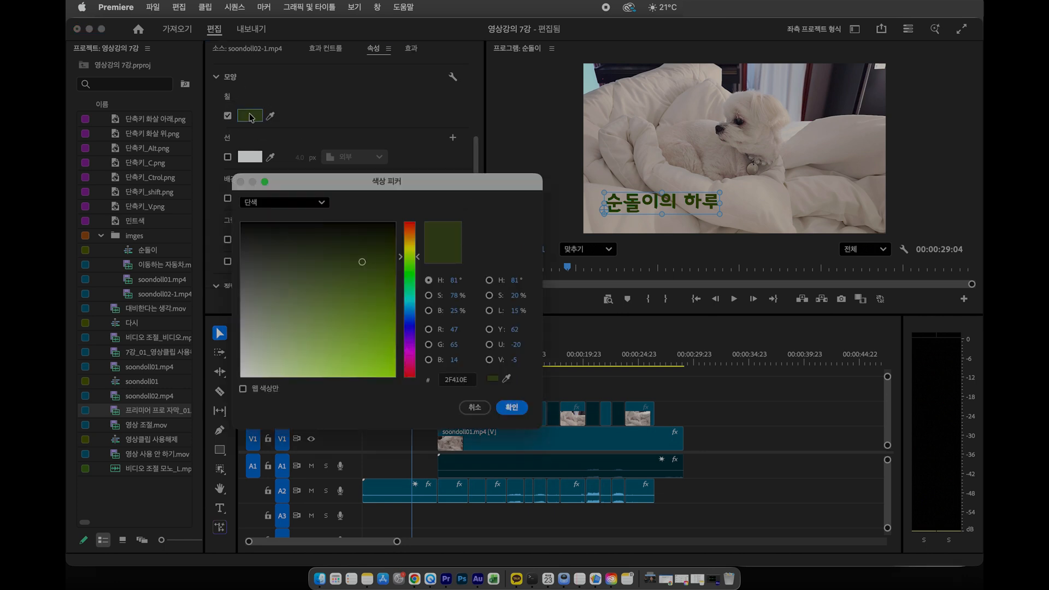
click(345, 283)
click(377, 294)
click(374, 259)
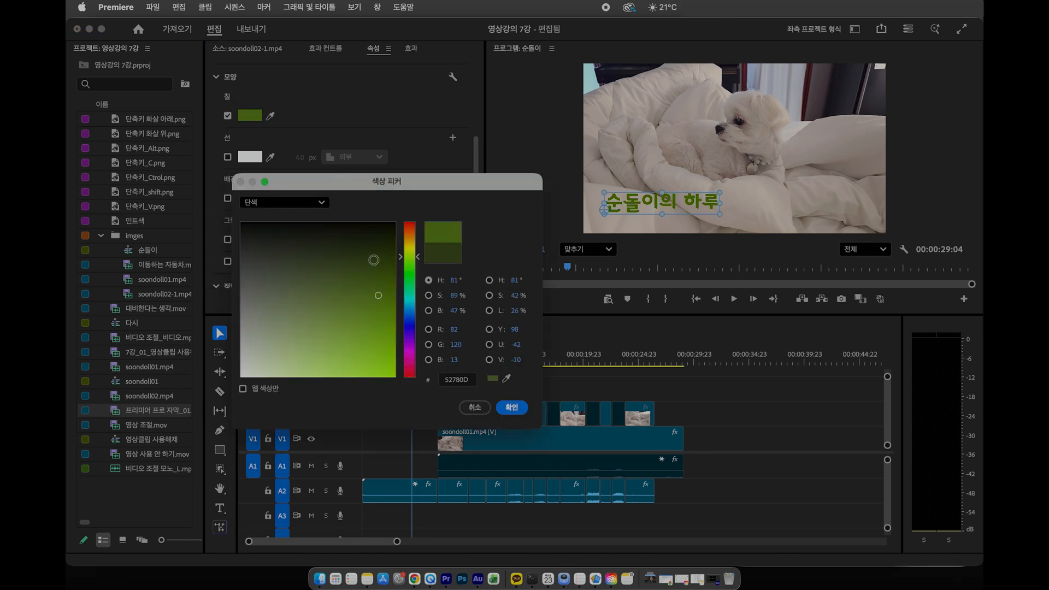
click(410, 313)
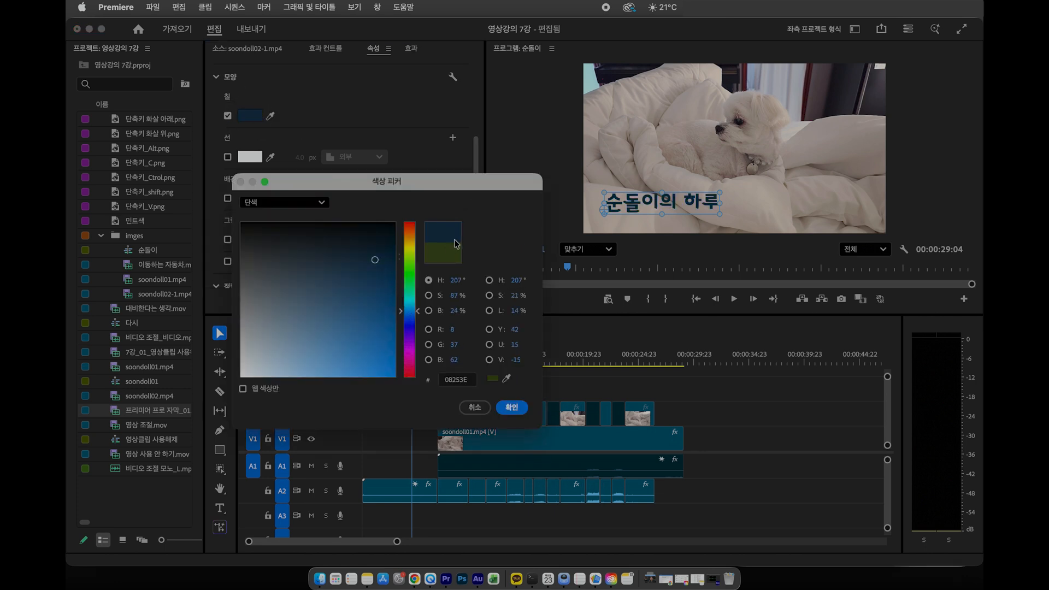
click(510, 407)
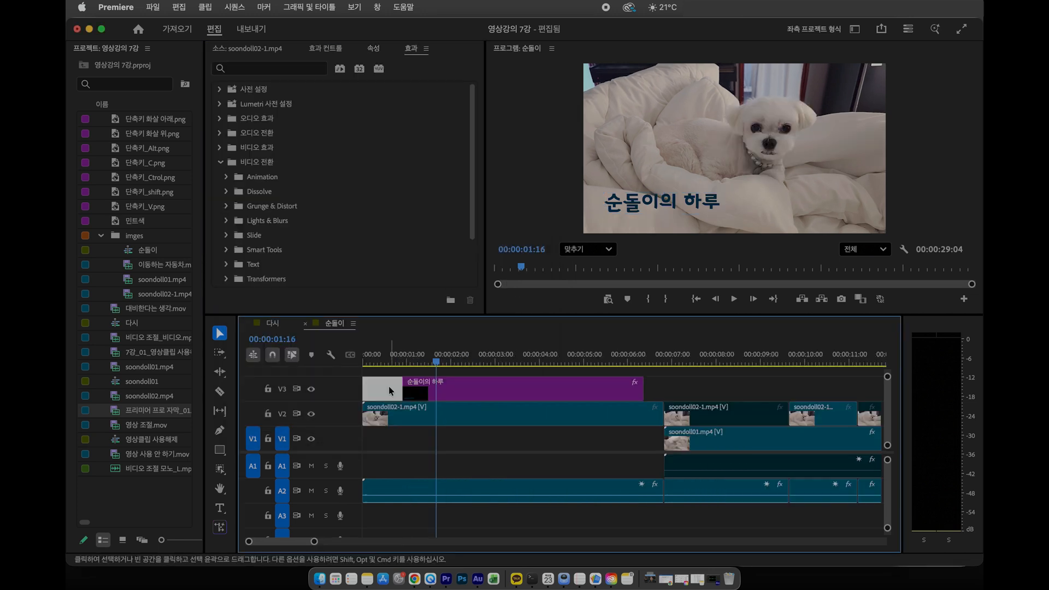
- Apply the Mosaic dissolve transition to both the start and the end of the title clip on V3
click(456, 394)
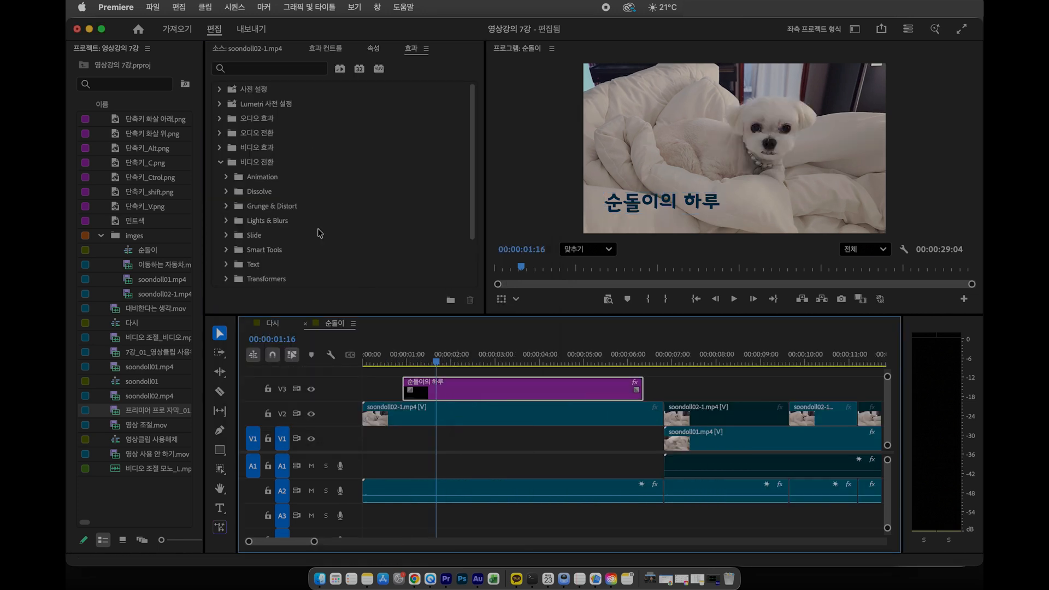
click(256, 164)
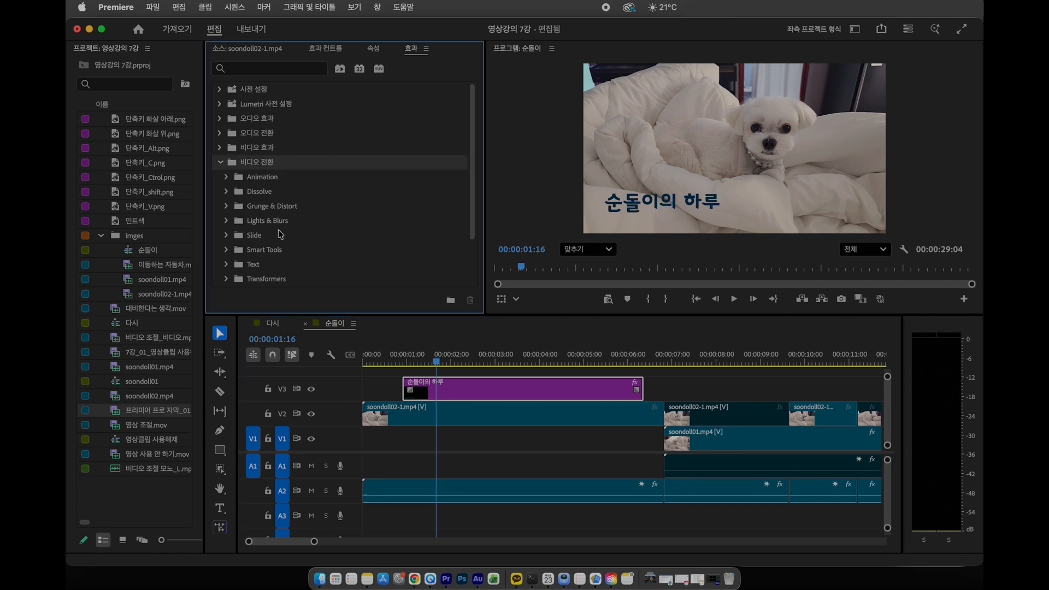
scroll(280, 234, down, 3)
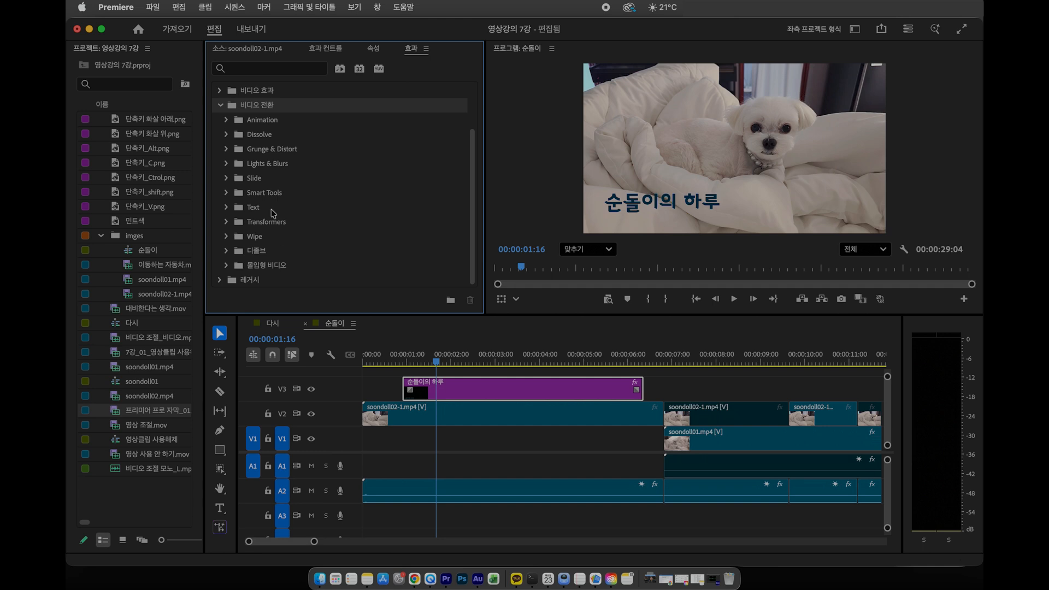
click(225, 134)
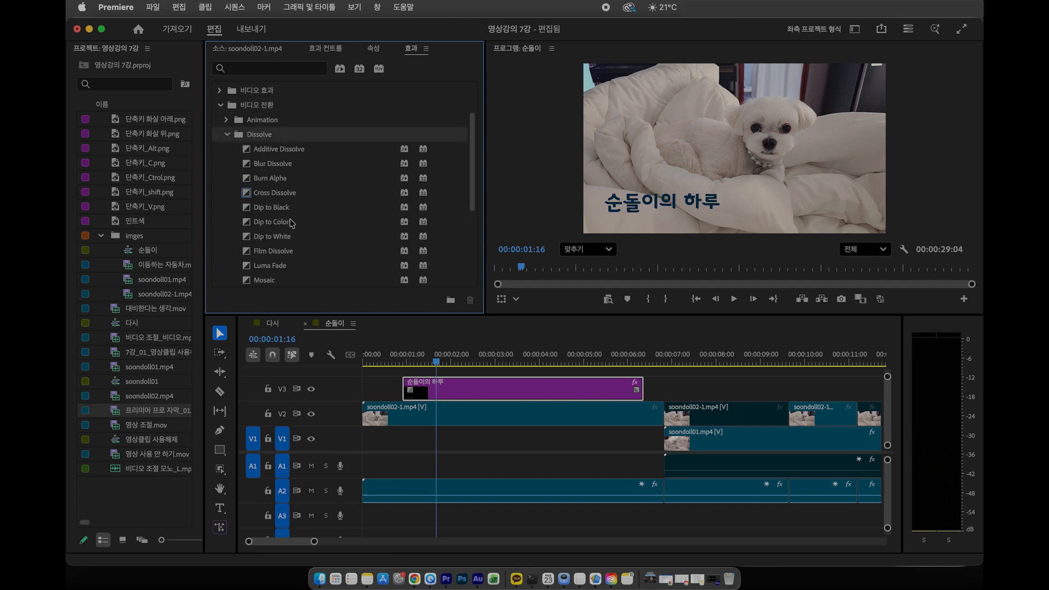
scroll(291, 223, down, 2)
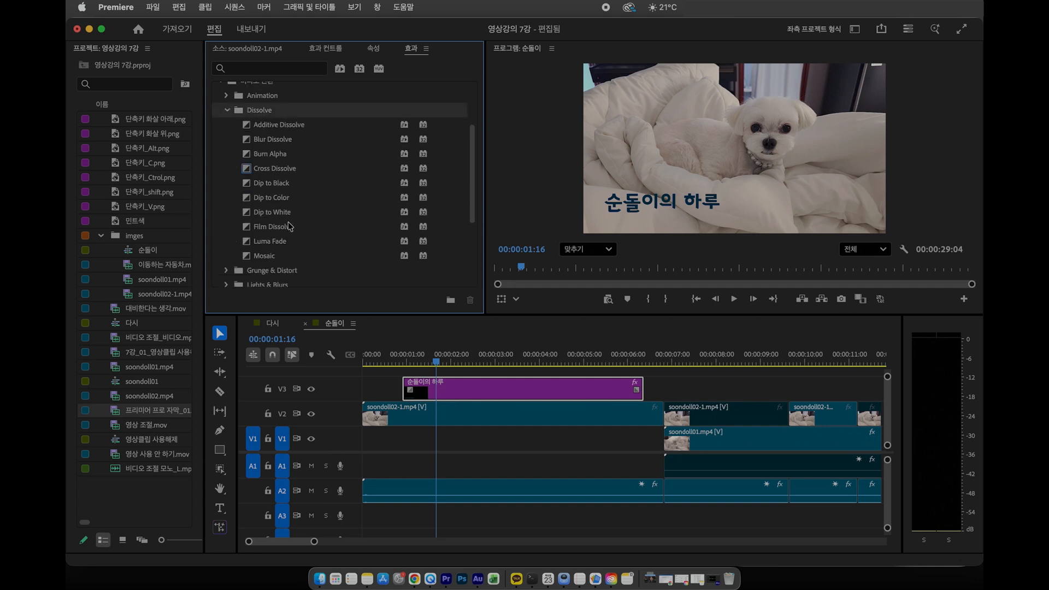
drag(266, 256, 638, 389)
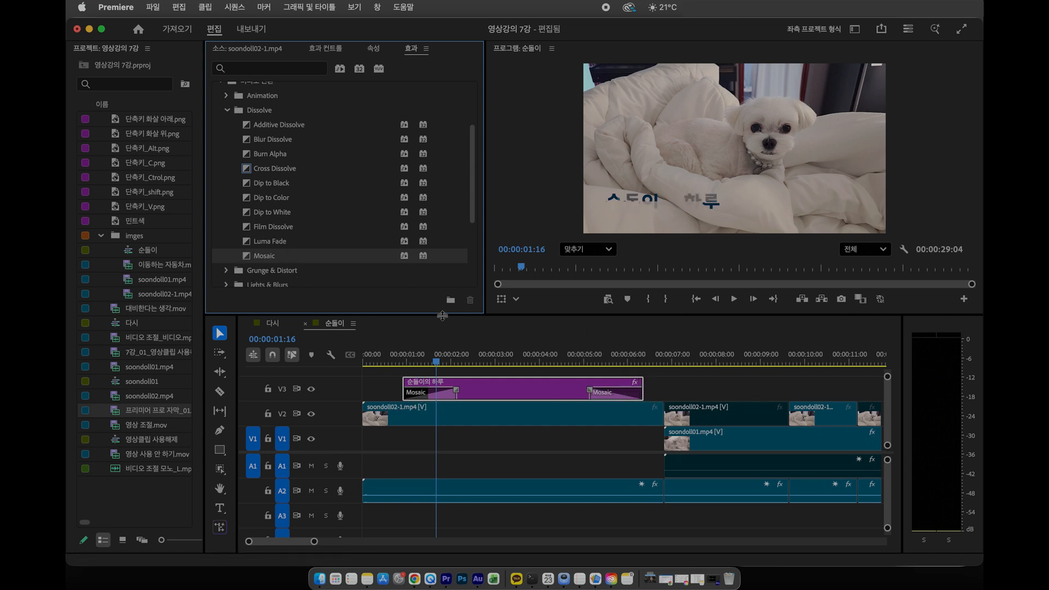
- Play the sequence from the title clip's start to preview its Mosaic transitions
click(402, 358)
key(space)
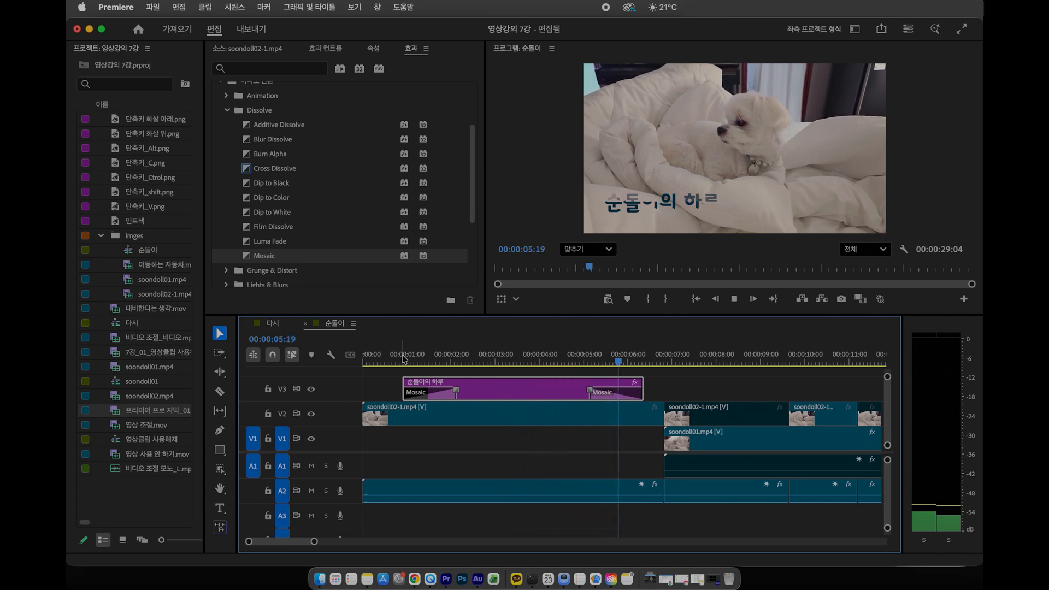
key(space)
click(566, 398)
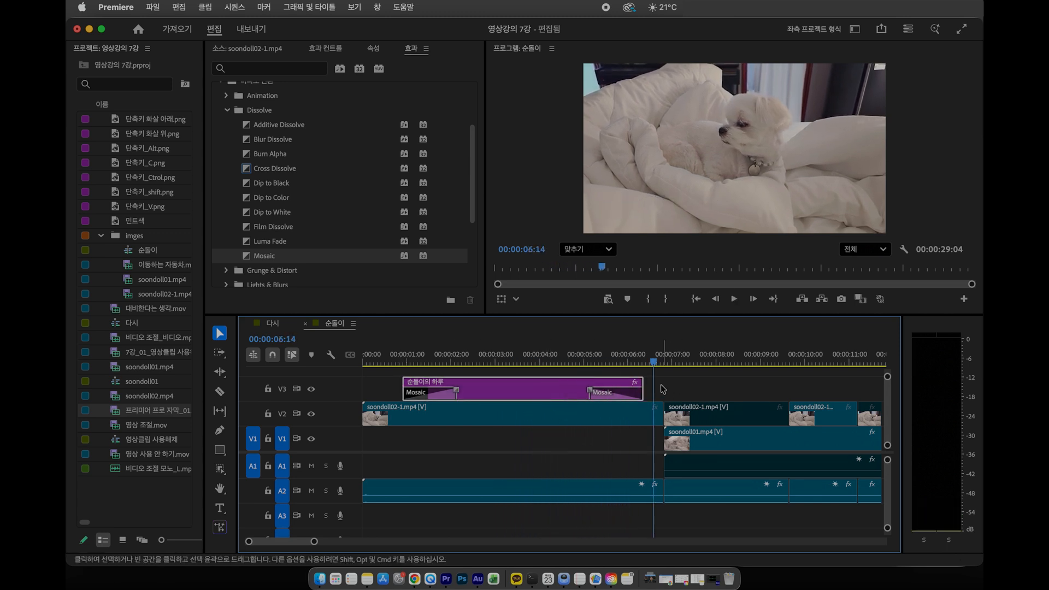
- Move the title clip four frames earlier and trim its end back to about 4.5 seconds on the timeline
click(513, 389)
mouse_move(513, 390)
mouse_down()
mouse_move(583, 388)
mouse_move(487, 387)
mouse_move(568, 388)
mouse_move(489, 390)
mouse_move(507, 389)
mouse_up()
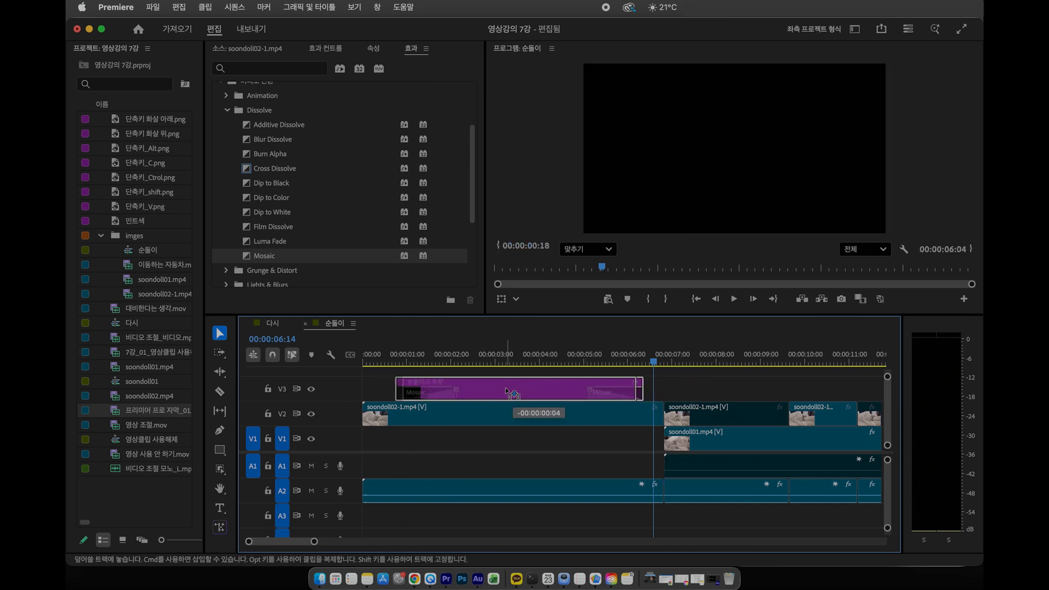
click(590, 388)
drag(632, 385, 559, 388)
- Preview the title from 00:00:00:08, and move its clip earlier while shortening it to about 3 seconds
click(377, 359)
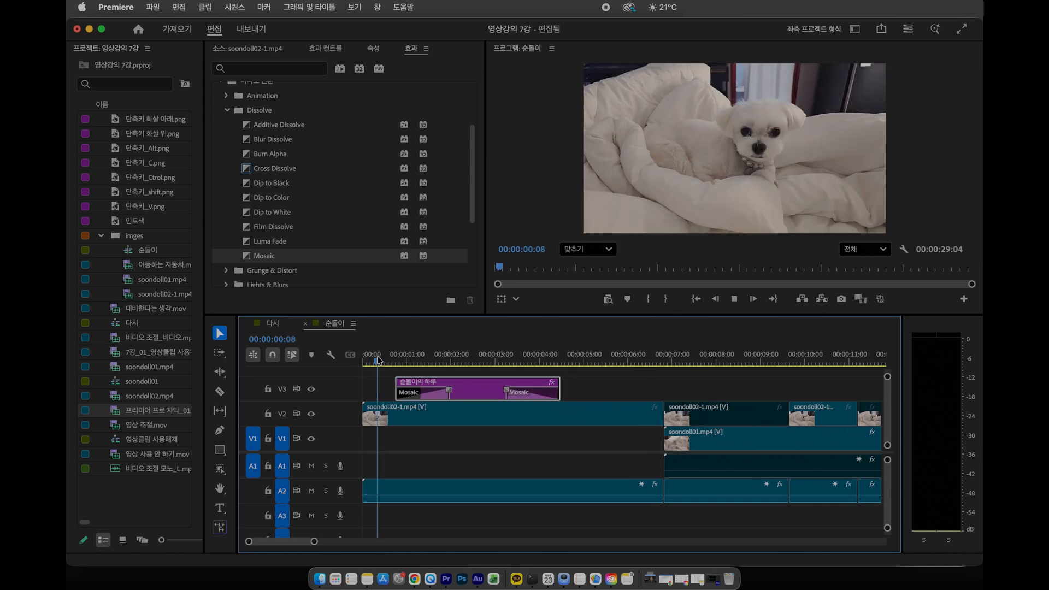
key(space)
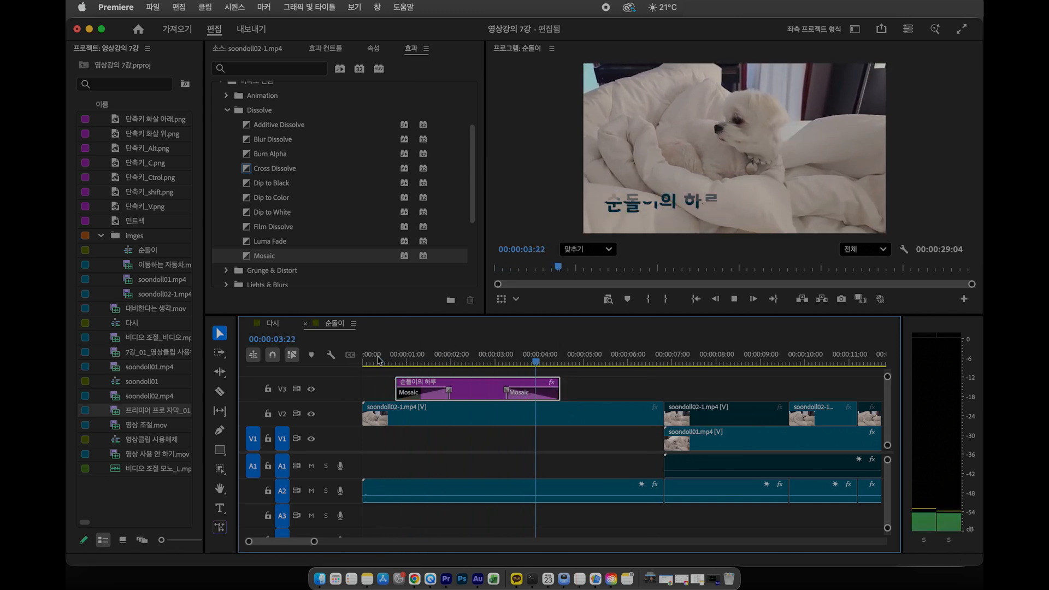
click(468, 387)
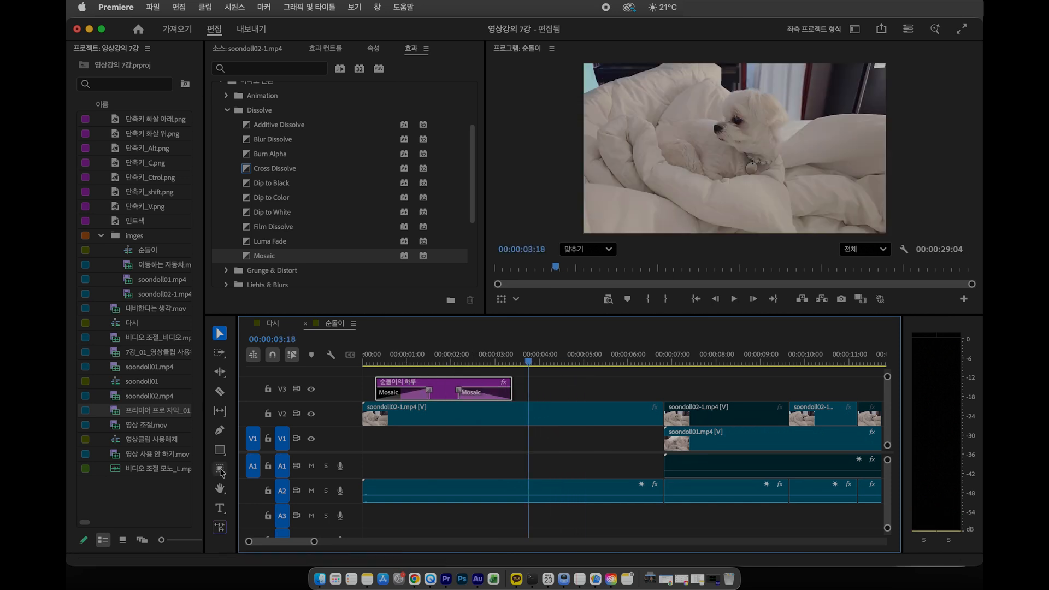
- With the Type tool active, select the title clip at 00:00:02:01 and open its properties
click(219, 509)
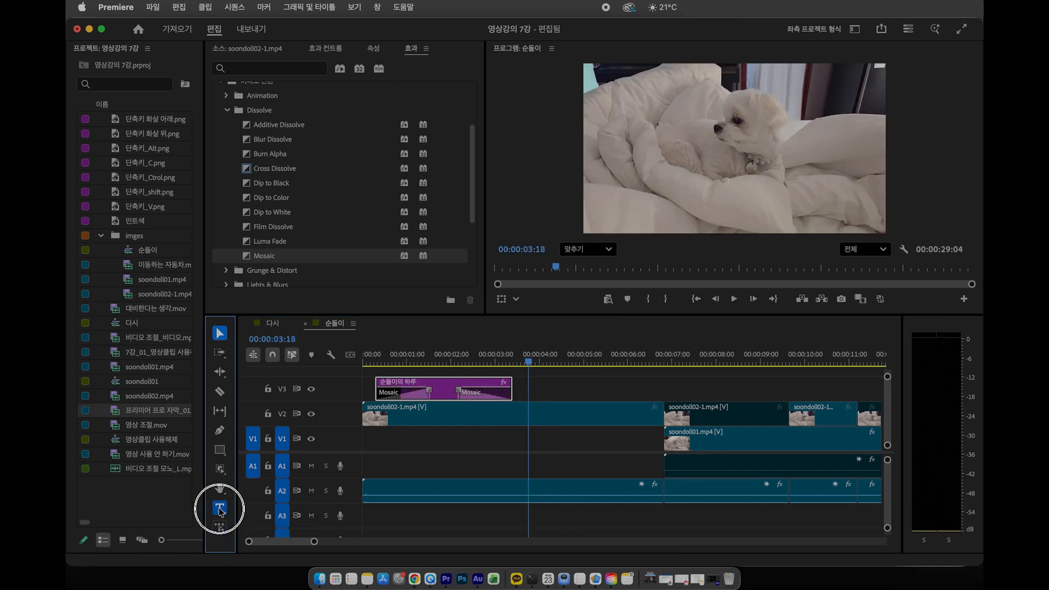
click(579, 397)
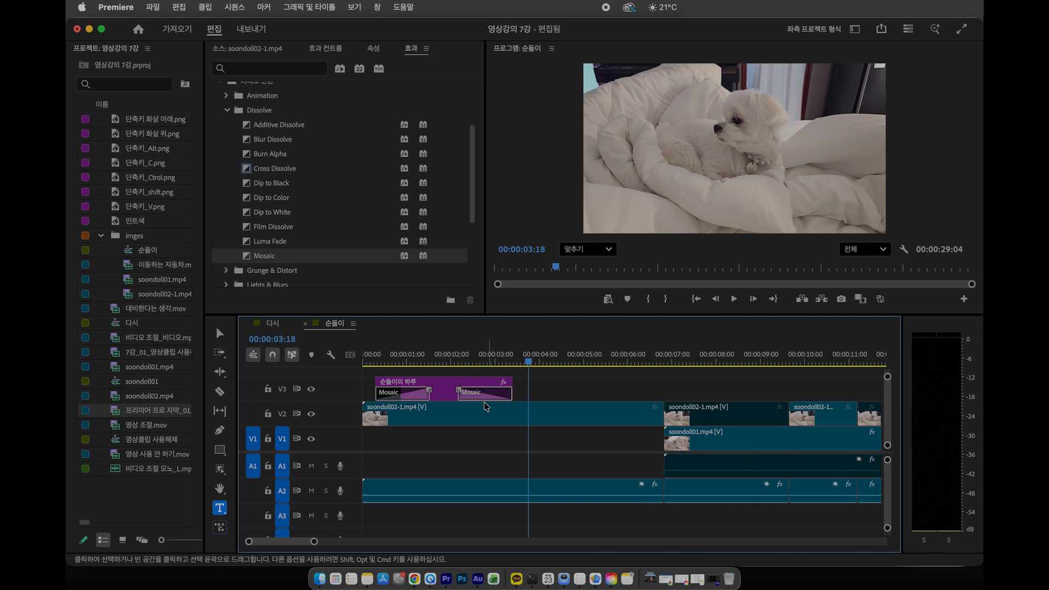
mouse_move(888, 426)
mouse_down()
mouse_move(888, 412)
mouse_move(891, 431)
mouse_up()
click(453, 387)
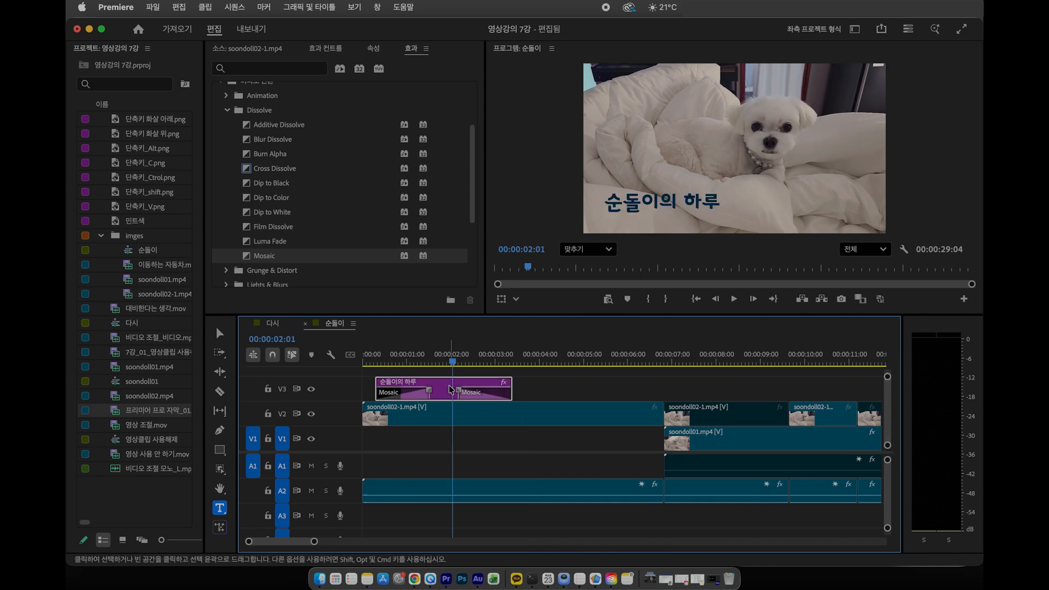
double_click(635, 203)
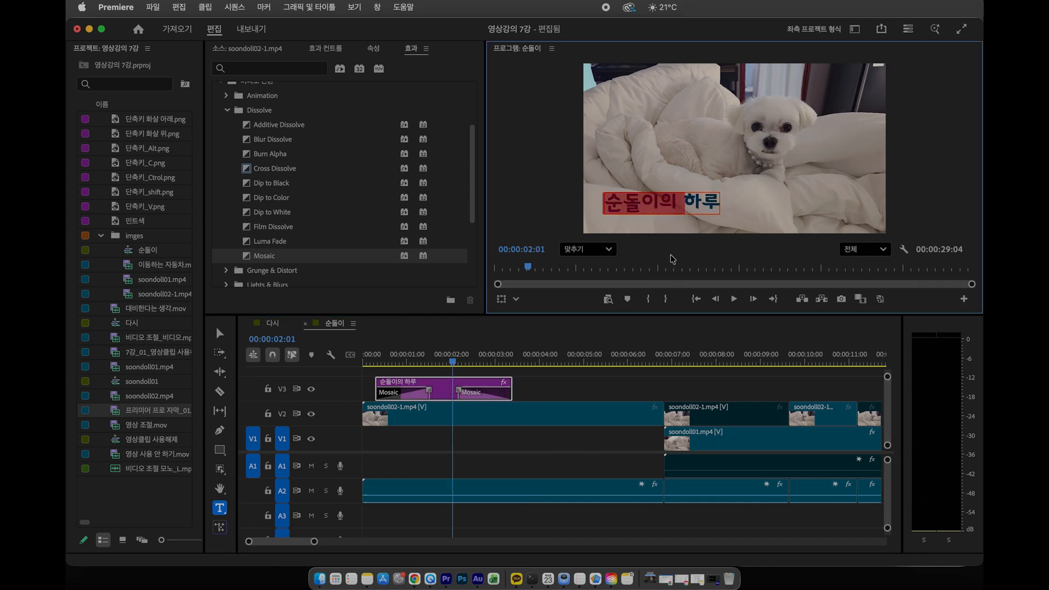
click(539, 388)
click(441, 388)
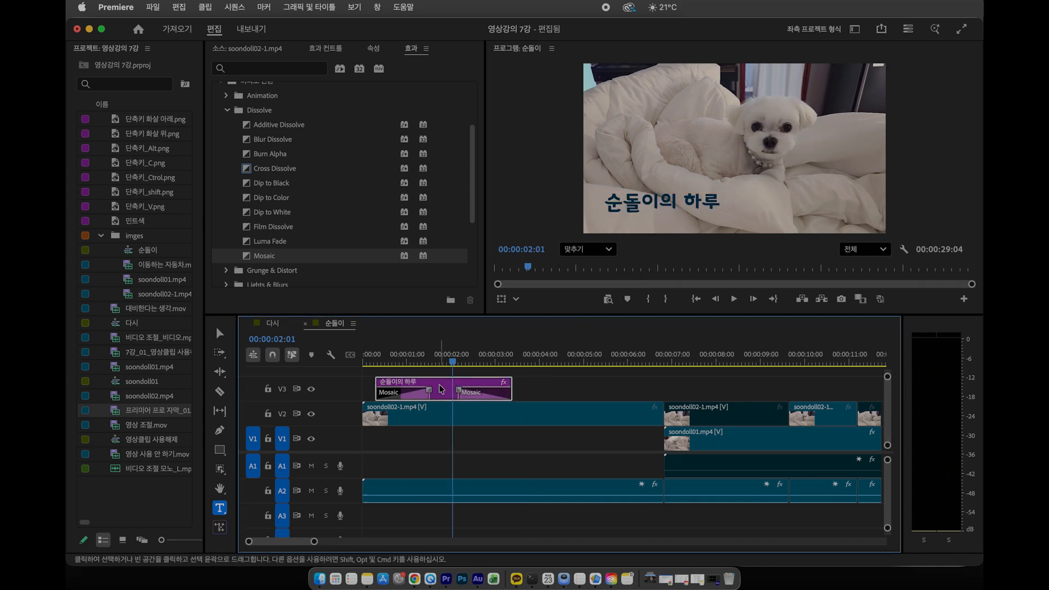
click(373, 49)
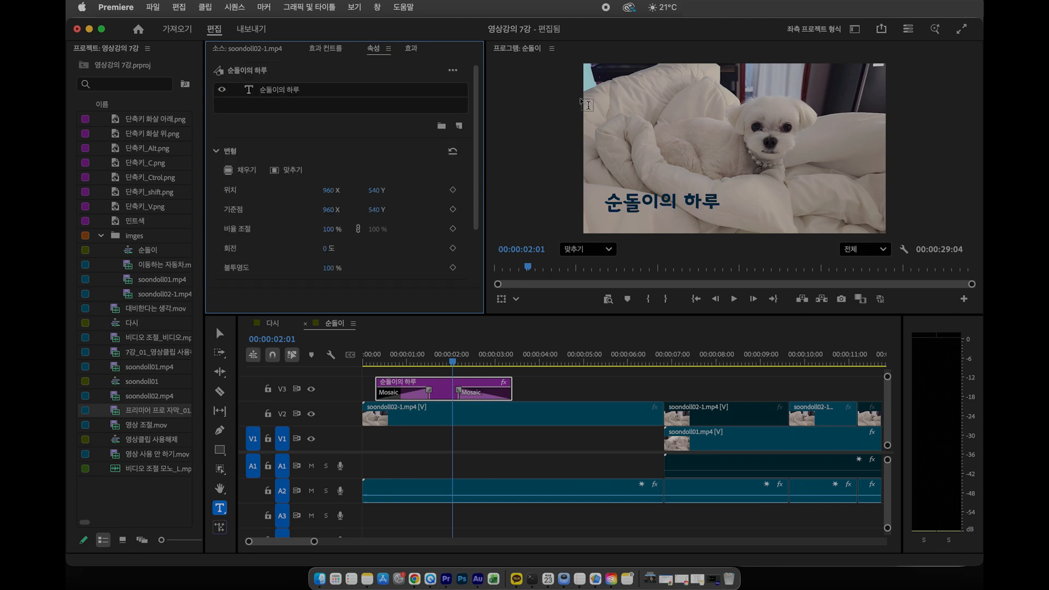
- Open the text layer of the "순돌이의 하루" title clip and look over its text, alignment and transform properties
click(447, 392)
click(447, 392)
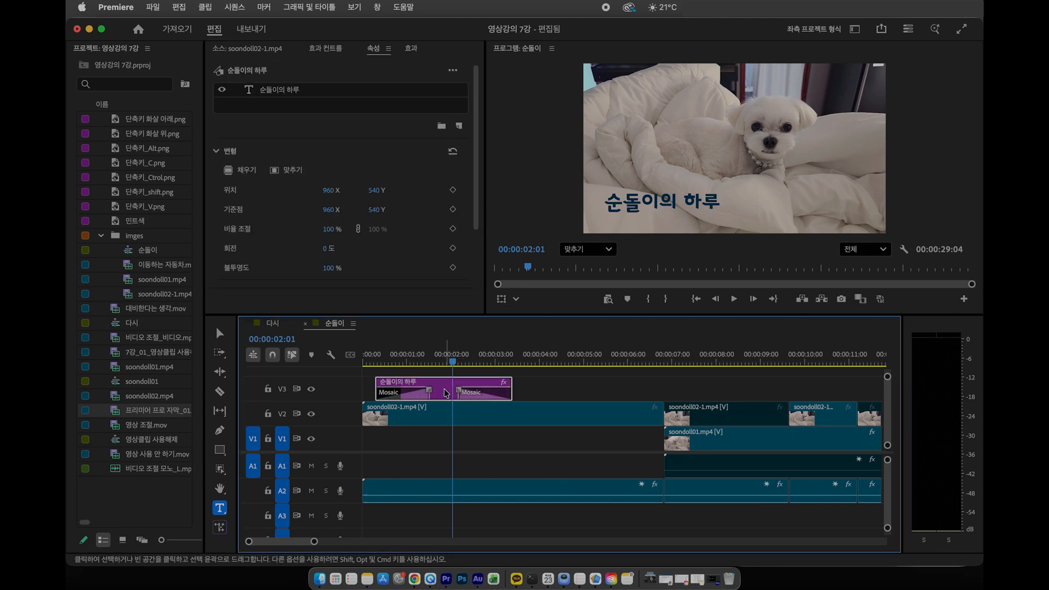
click(377, 54)
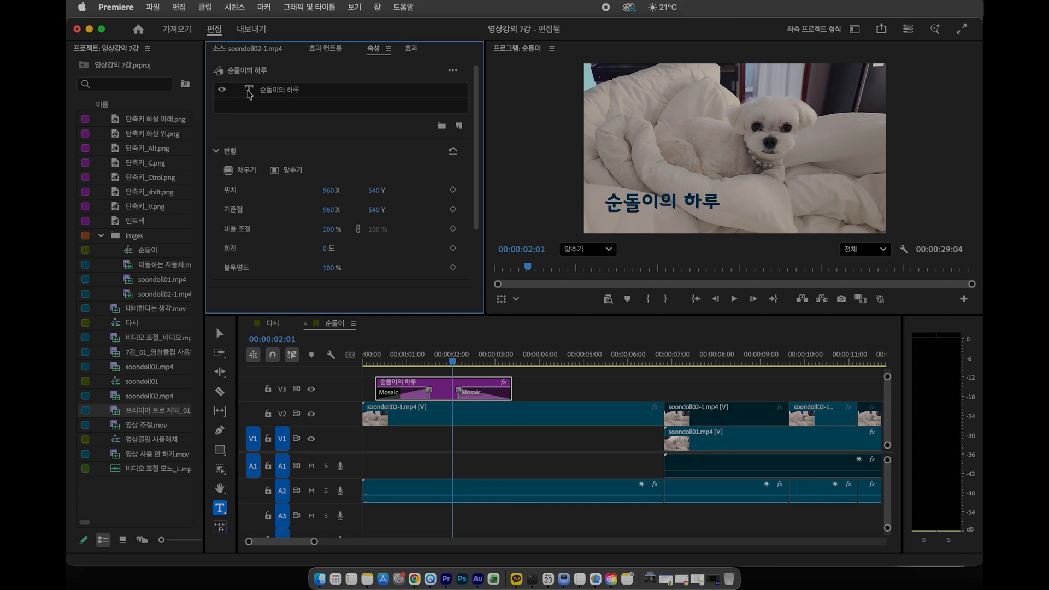
click(289, 93)
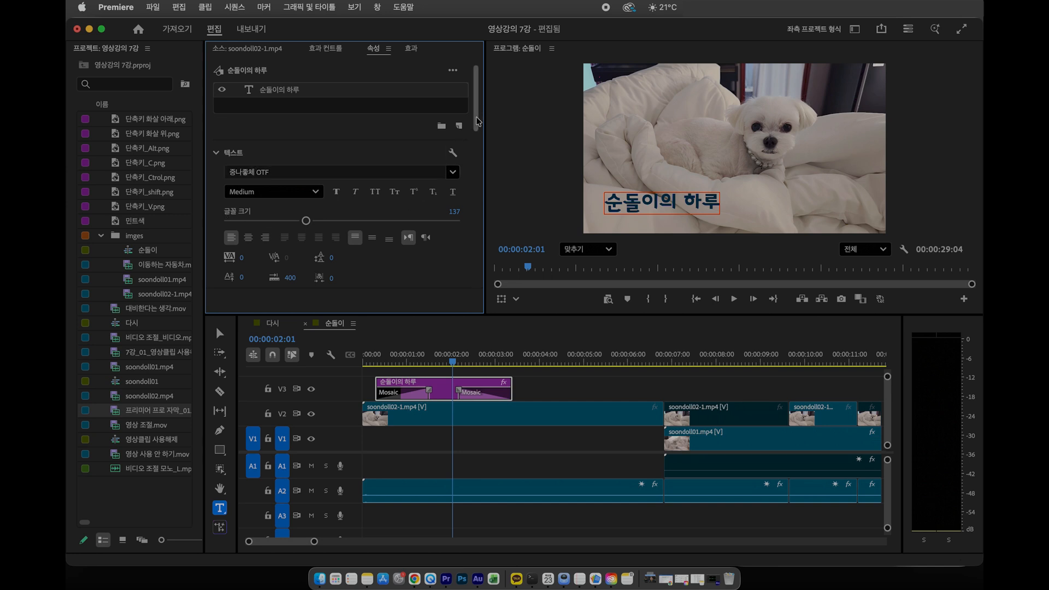
drag(475, 119, 483, 262)
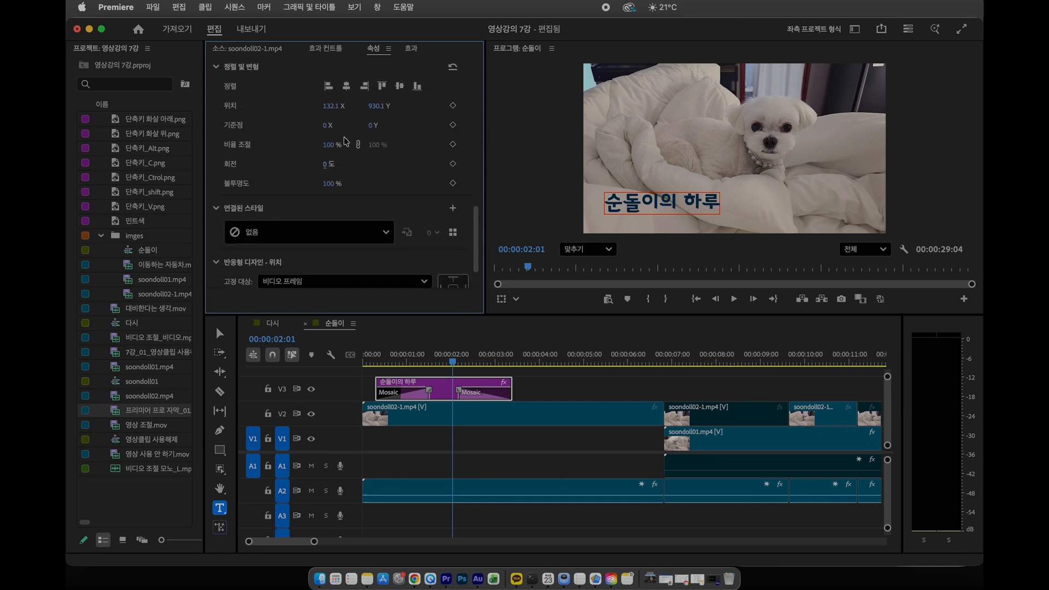
drag(477, 249, 488, 132)
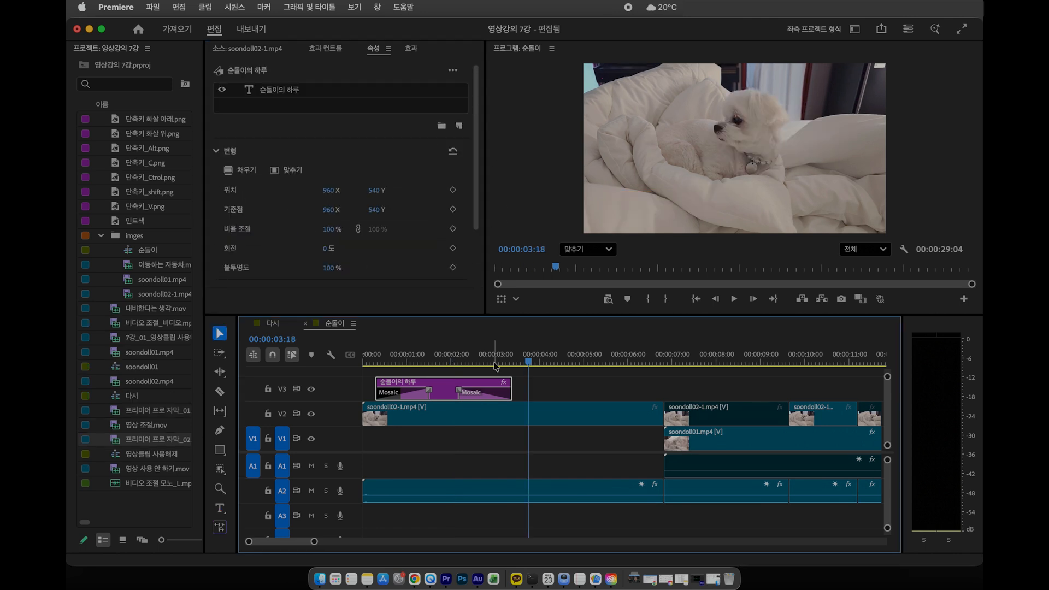
- Move the playhead to 00:00:04:05
click(443, 355)
click(548, 355)
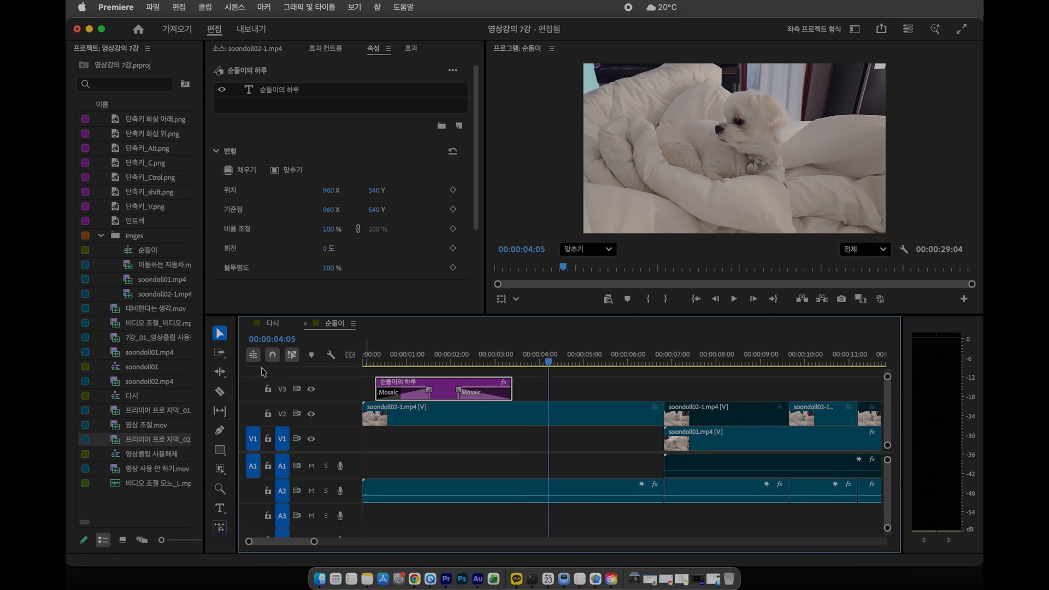
click(219, 510)
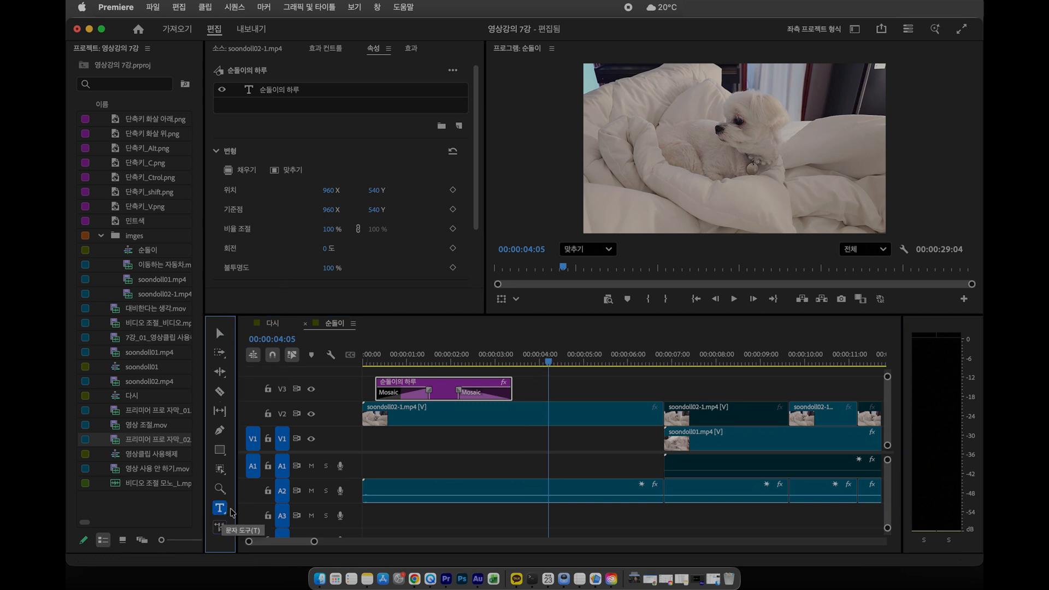
click(625, 204)
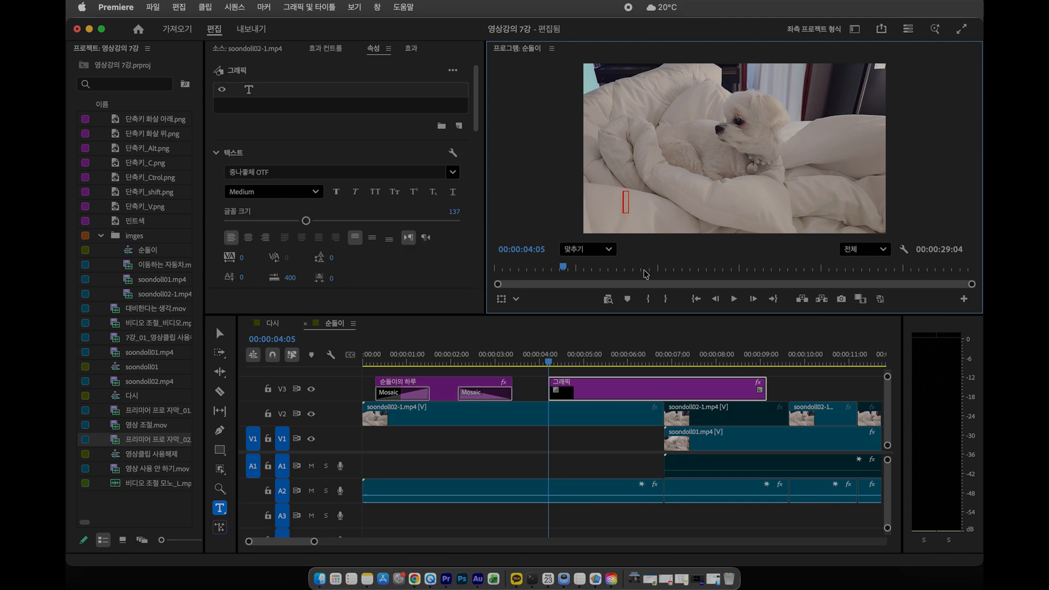
key(super+z)
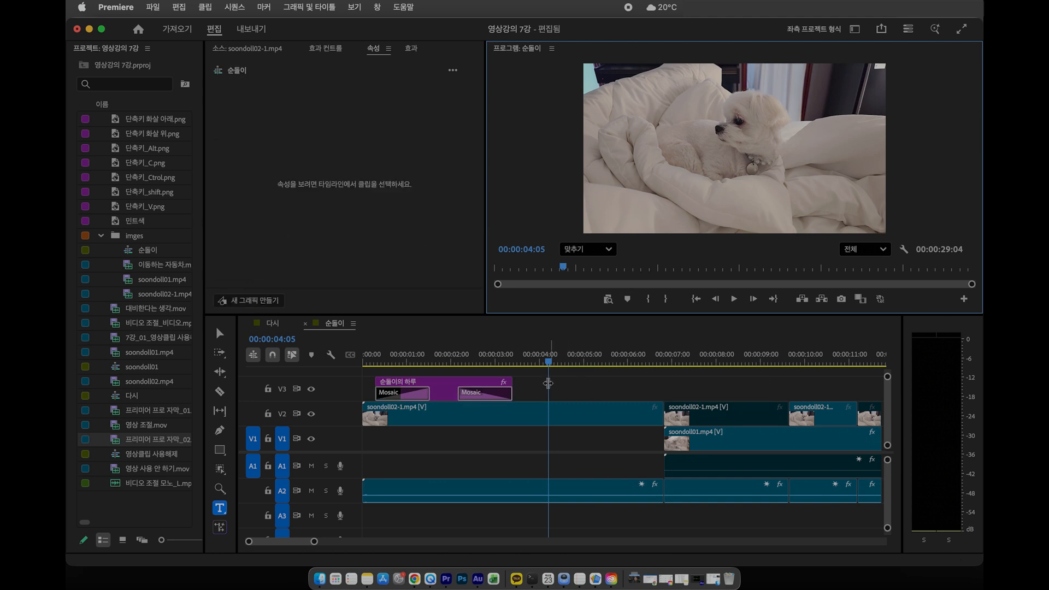
- Duplicate the "순돌이의 하루" title clip on track V3 so the copy starts at 00:00:04:05
click(533, 405)
click(535, 387)
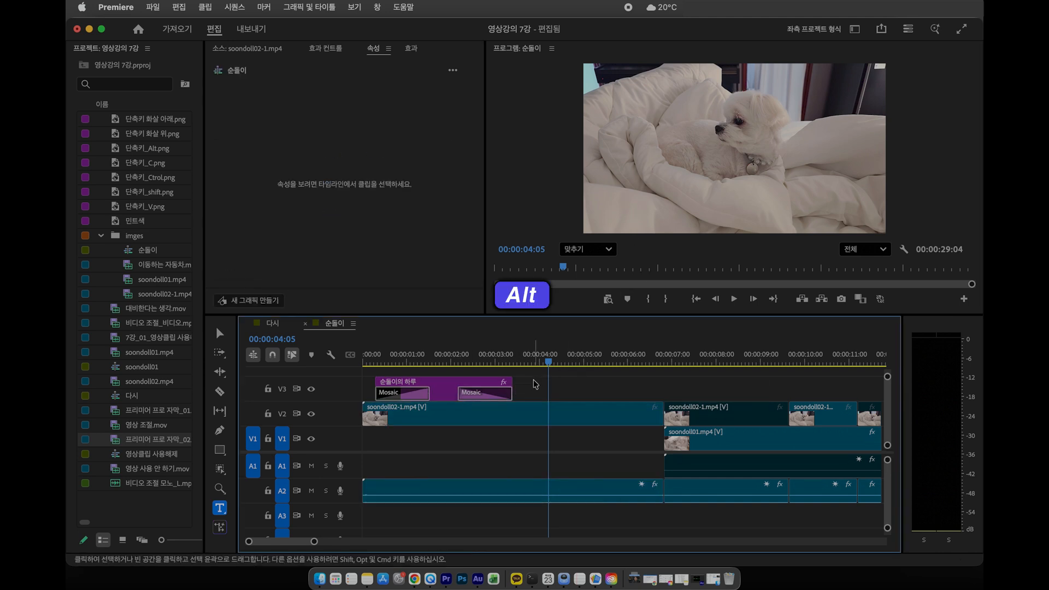
alt+click(451, 390)
drag(450, 390, 616, 391)
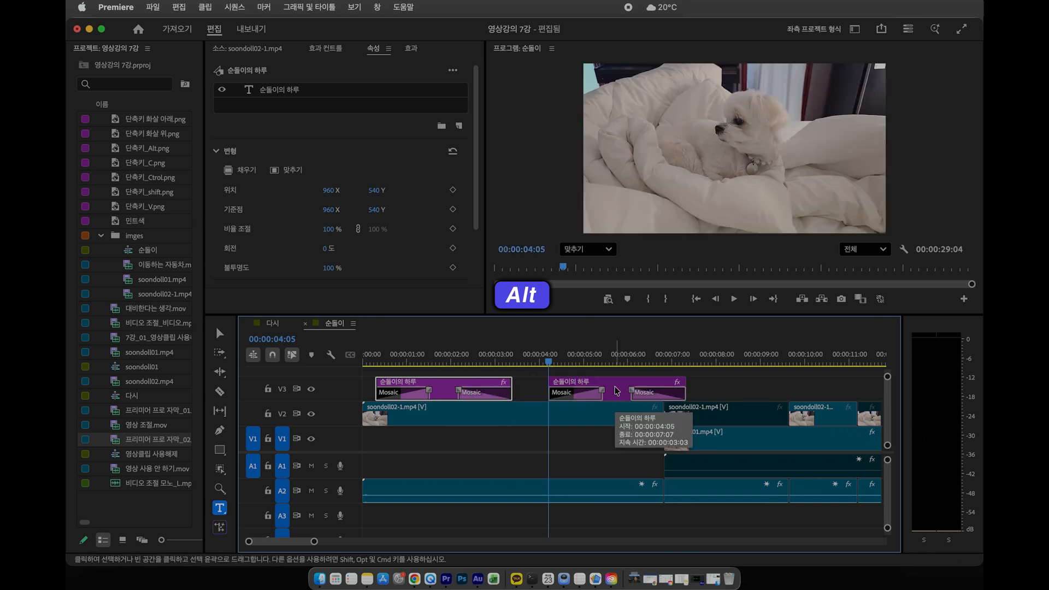
key(minus)
key(minus)
key(minus)
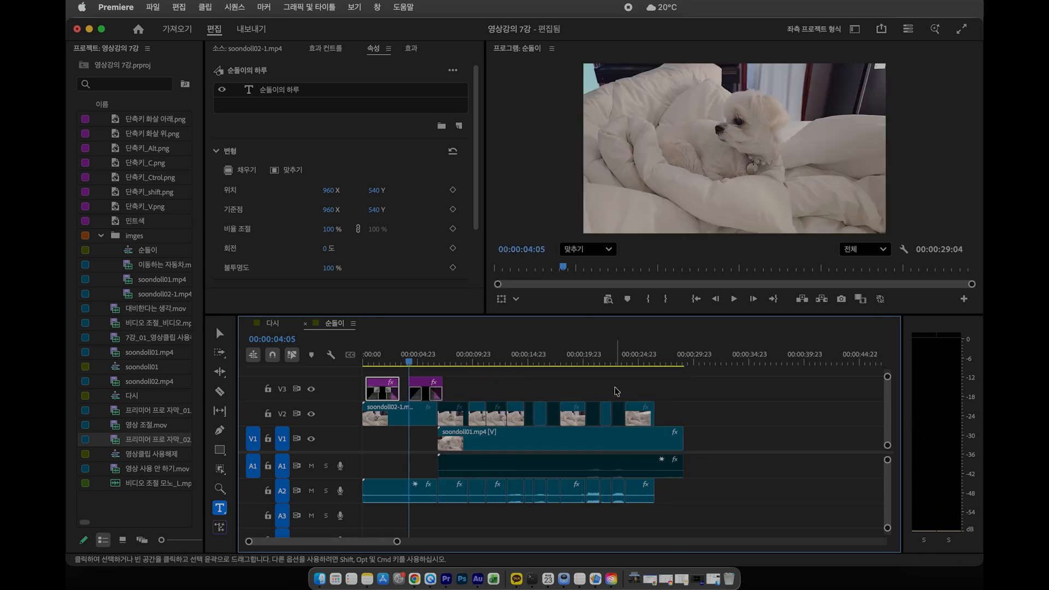
click(646, 421)
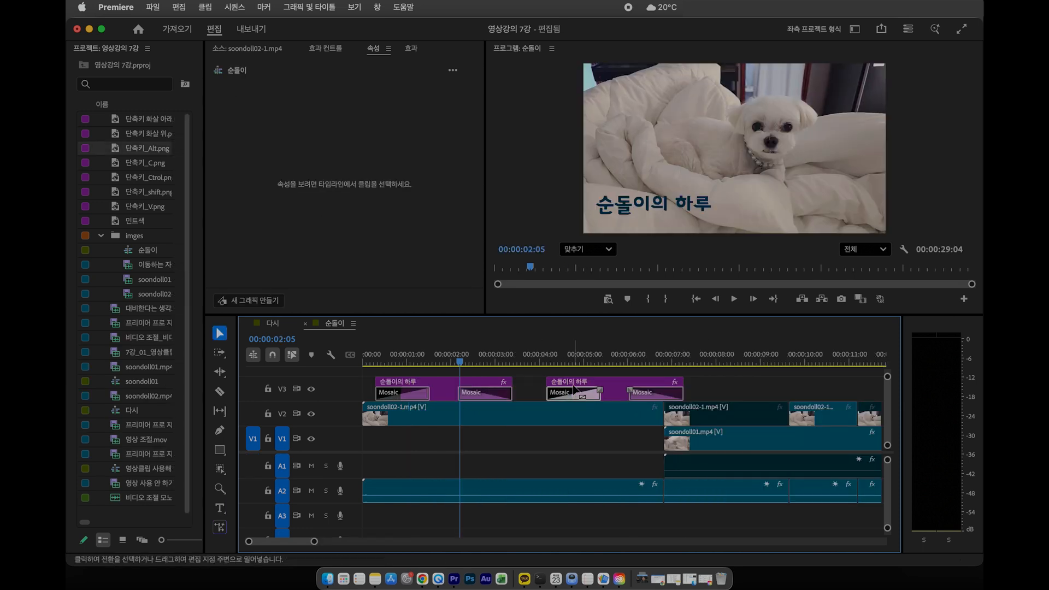
- Delete the Mosaic transition at the start of the duplicated title clip on track V3
click(538, 389)
scroll(553, 385, right, 5)
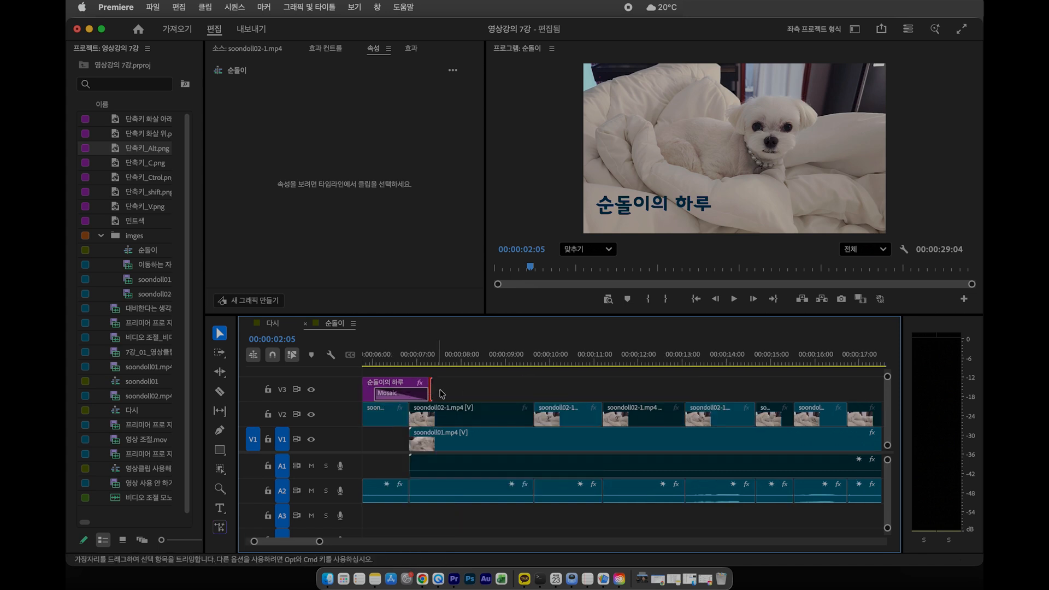
click(435, 392)
scroll(473, 394, left, 3)
click(440, 391)
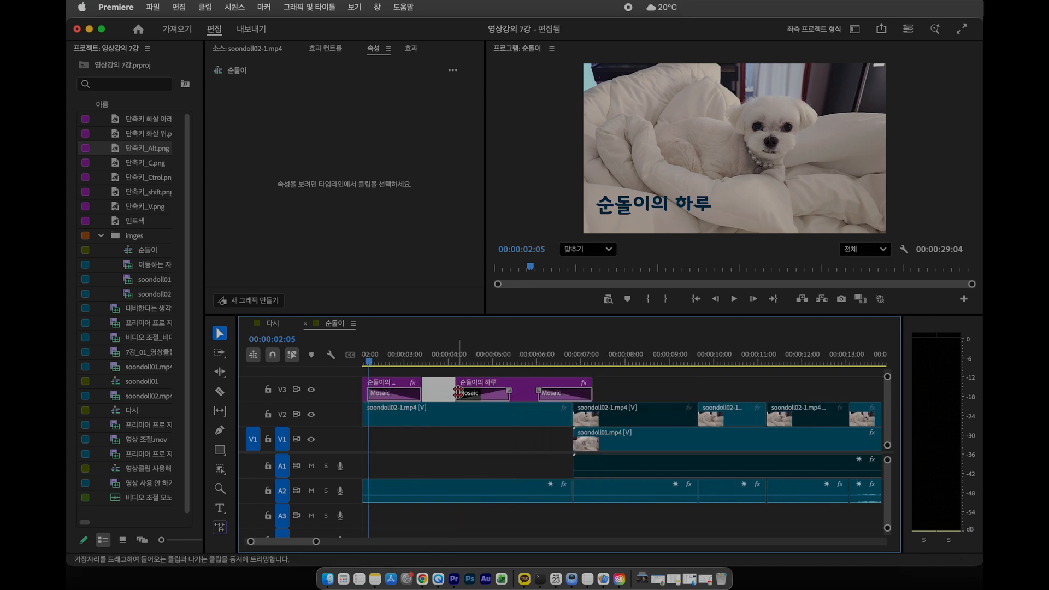
scroll(458, 391, right, 3)
scroll(458, 391, left, 4)
scroll(467, 393, up, 2)
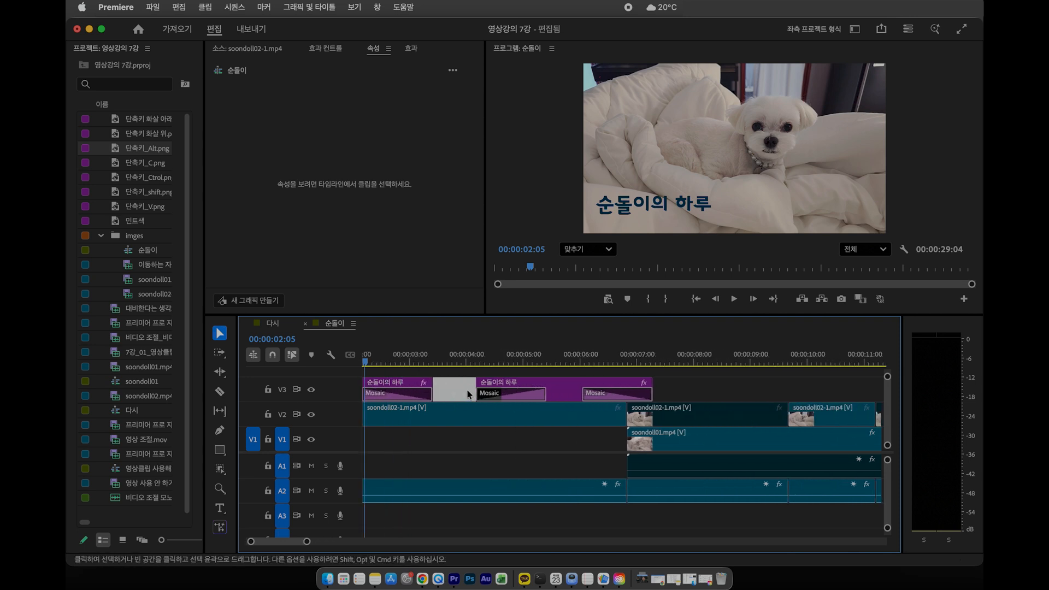
scroll(511, 404, up, 3)
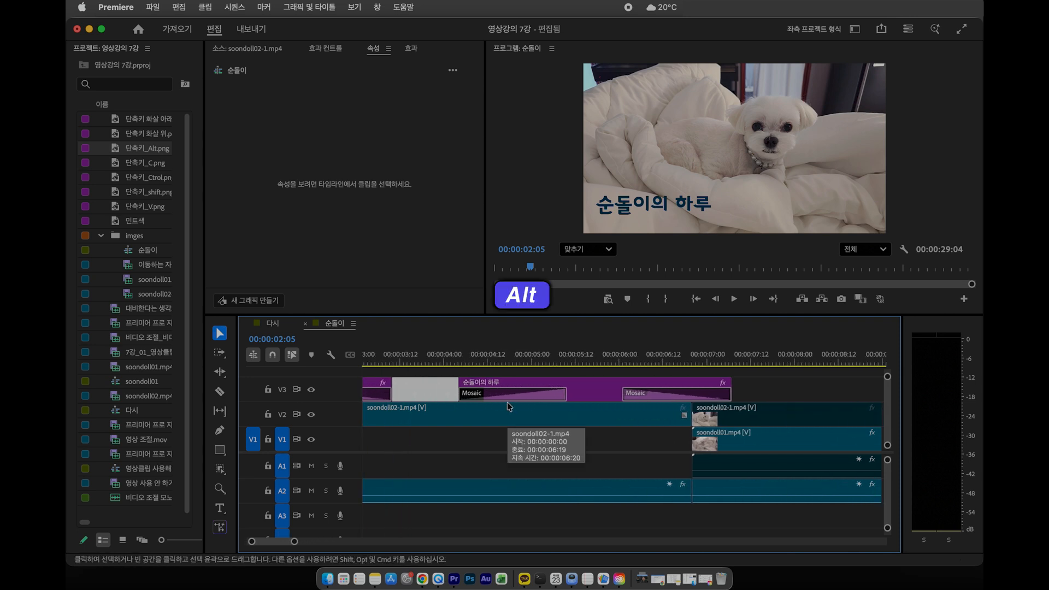
scroll(507, 402, up, 2)
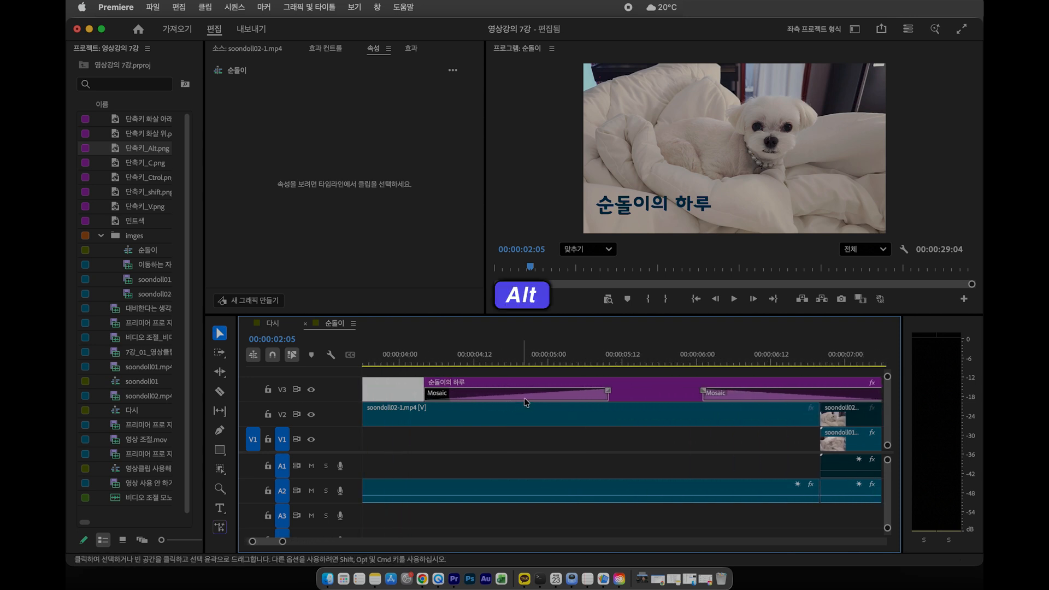
click(527, 396)
click(518, 396)
click(391, 396)
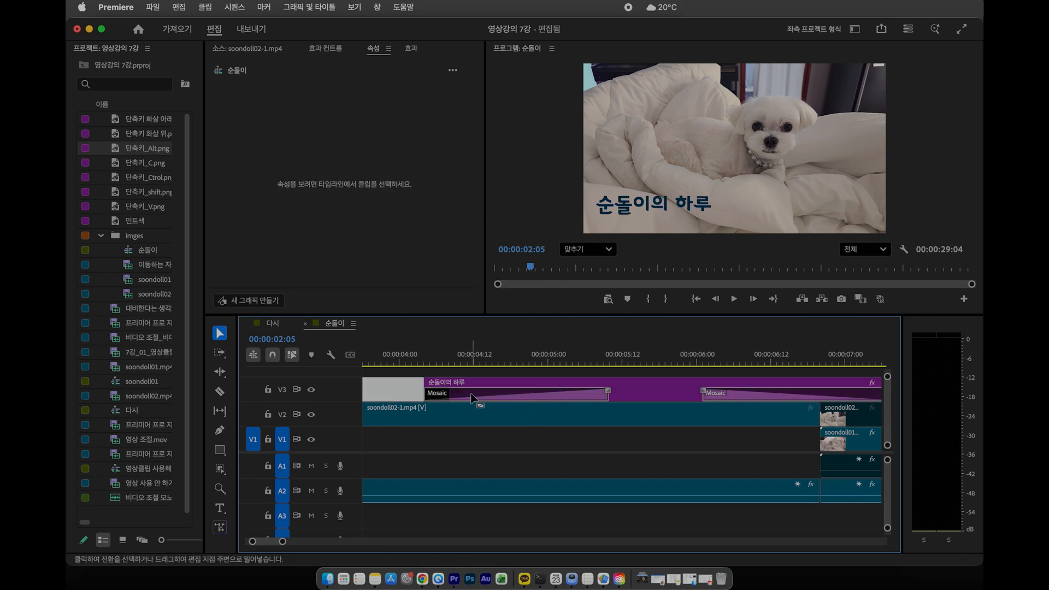
click(460, 397)
key(Delete)
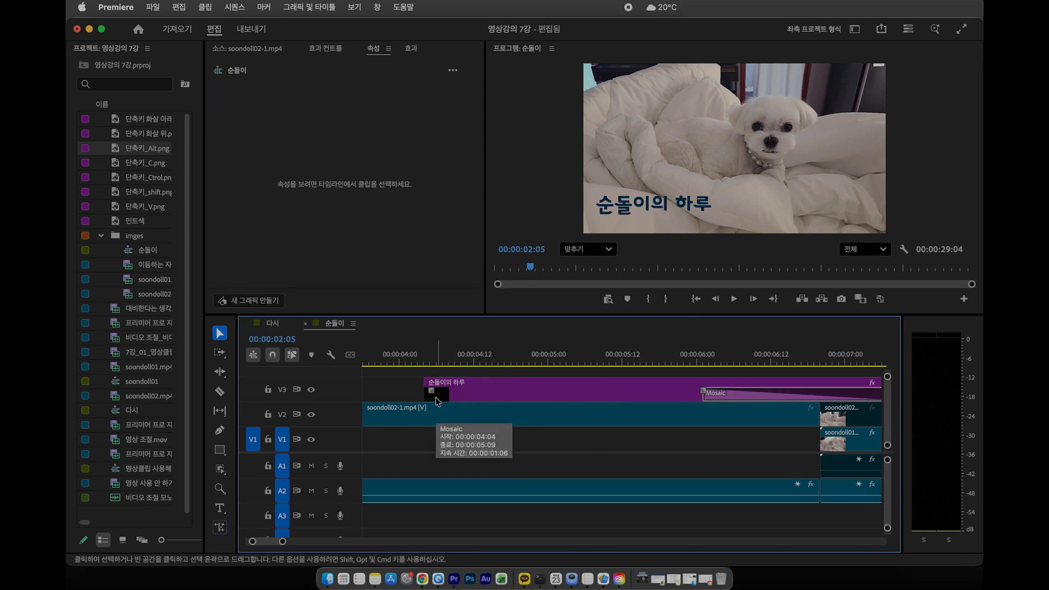
- Delete the Mosaic transition at the end of the duplicated title clip
click(756, 399)
key(Delete)
key(minus)
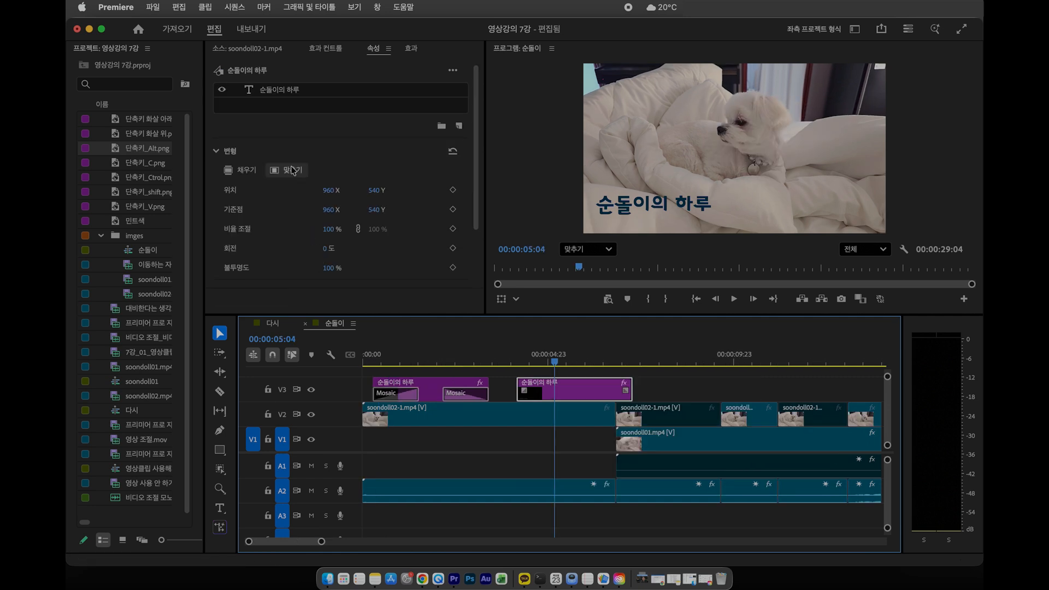
- Set the duplicated title's text to the font 210 M고딕OTF, style 080, and size 95
click(300, 90)
click(315, 171)
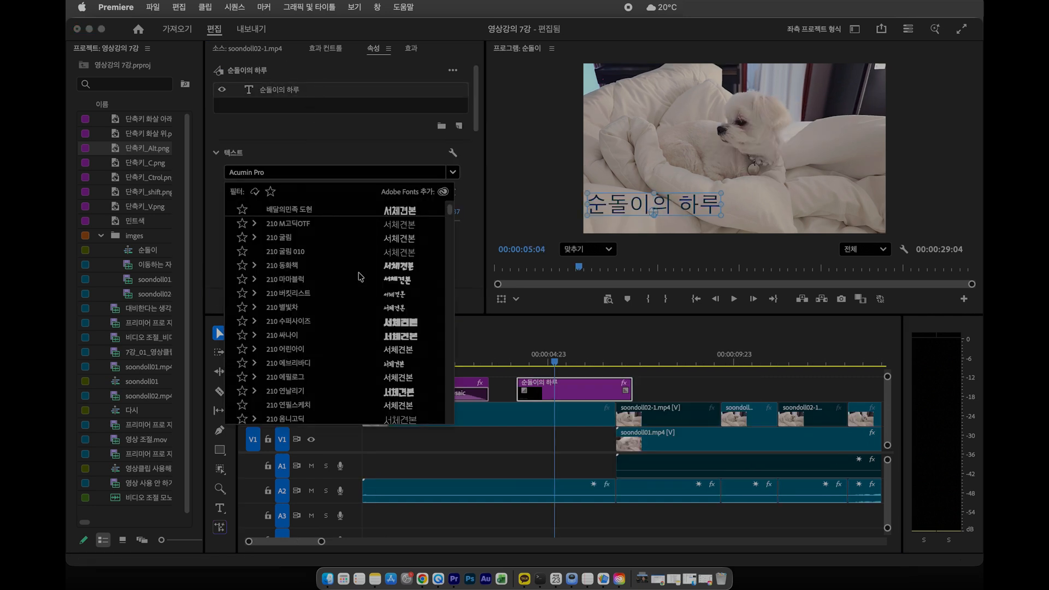
scroll(360, 277, up, 1)
click(364, 241)
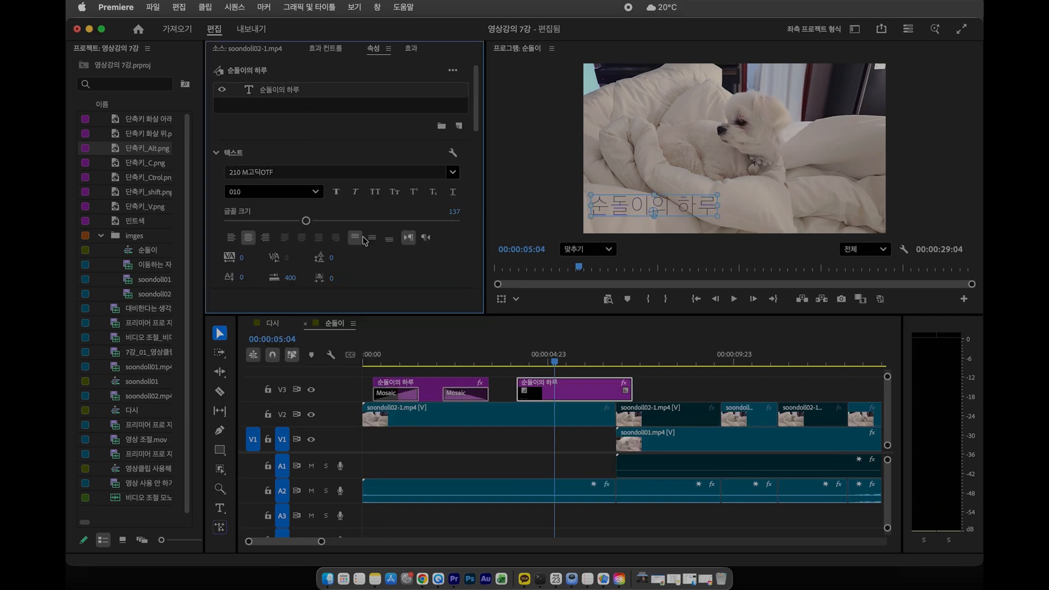
click(316, 189)
click(271, 295)
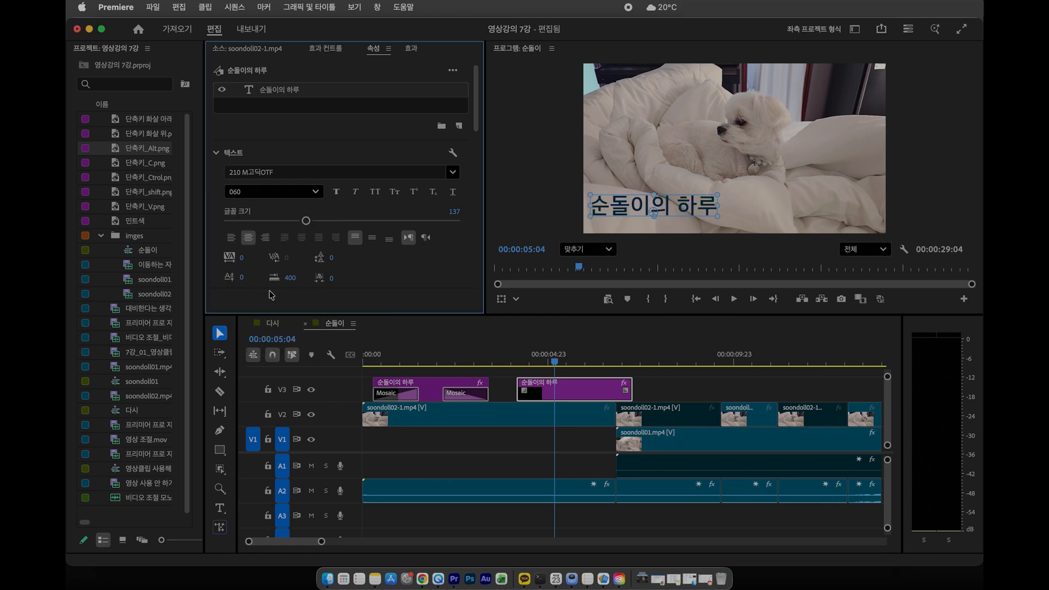
click(304, 189)
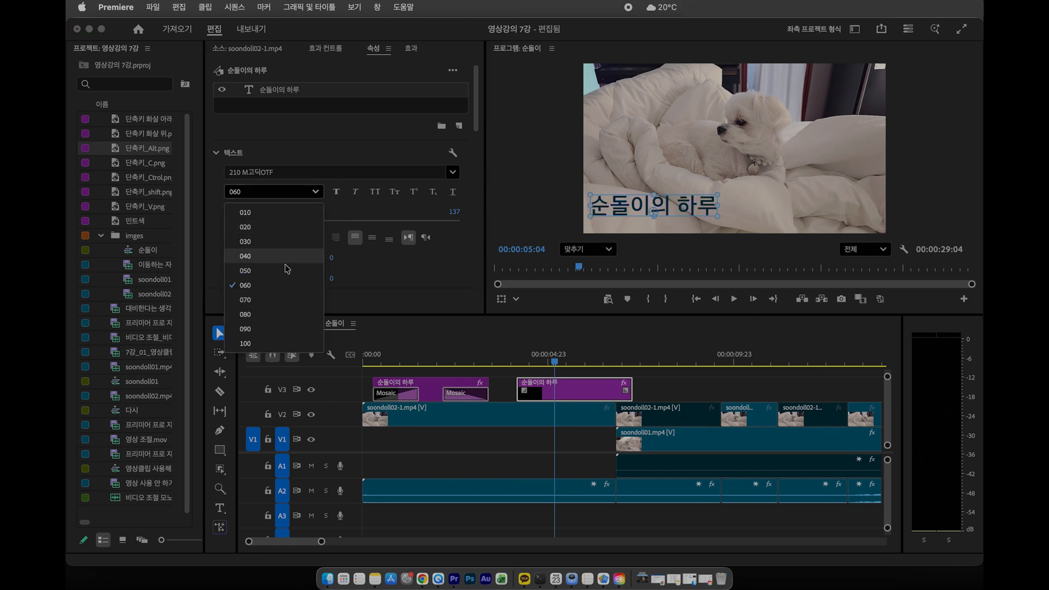
click(276, 320)
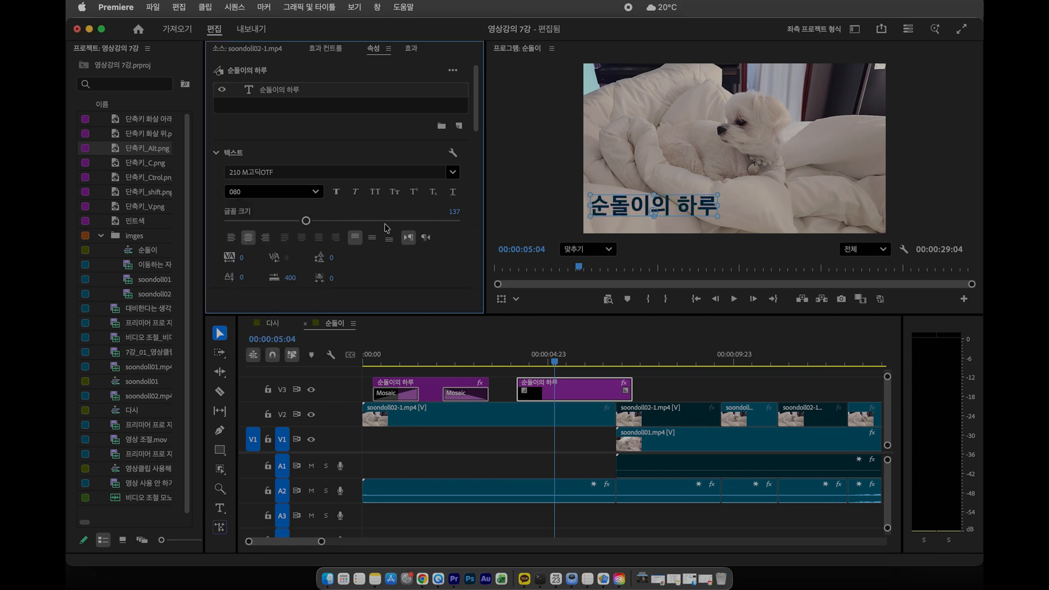
drag(305, 221, 281, 221)
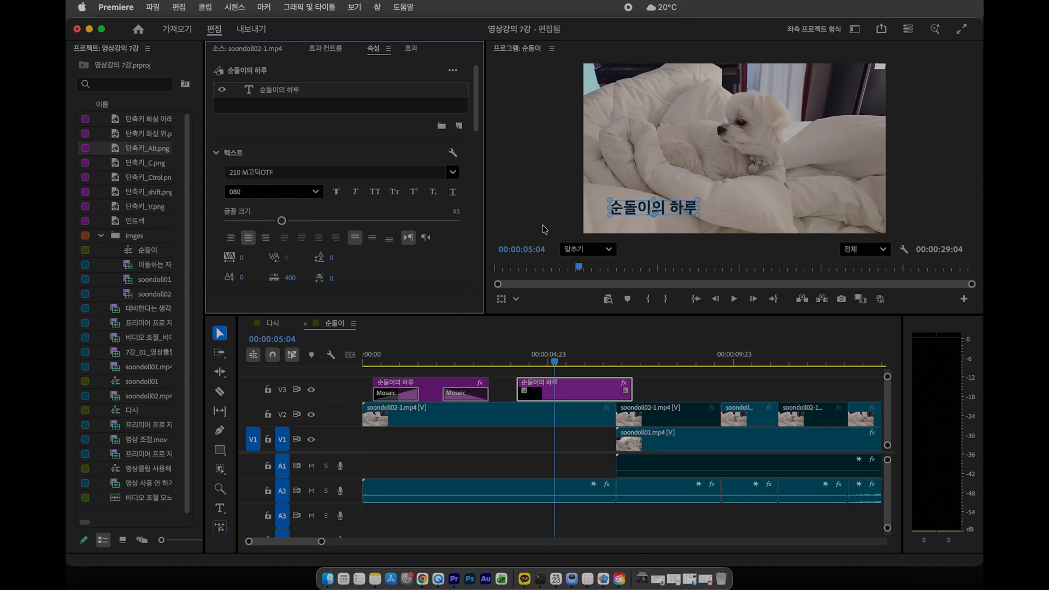
- Set the anchor point Y of the duplicated title's text to -25
scroll(412, 269, down, 1)
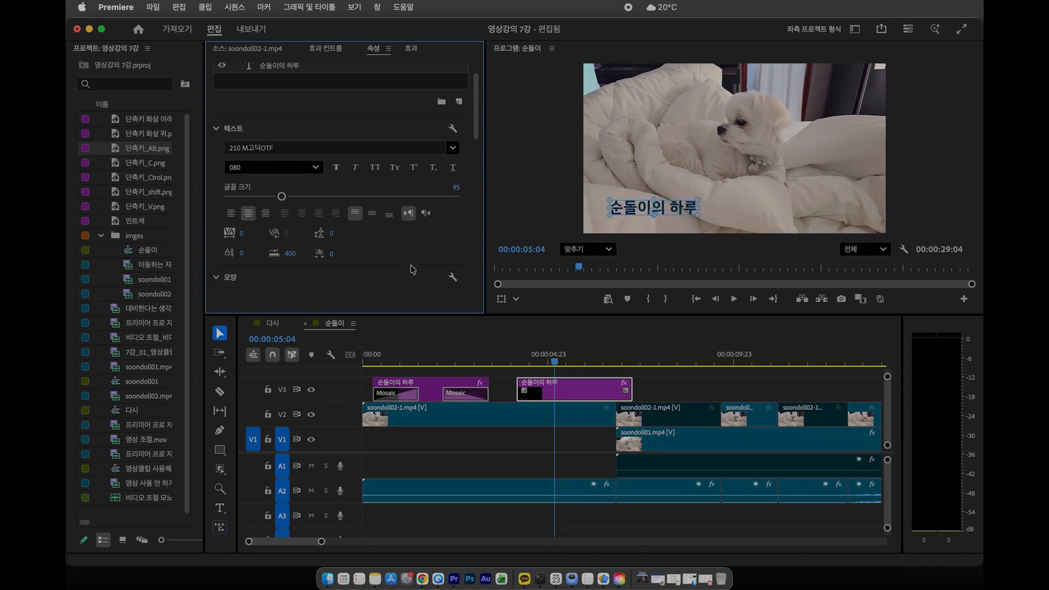
click(372, 216)
scroll(431, 271, down, 10)
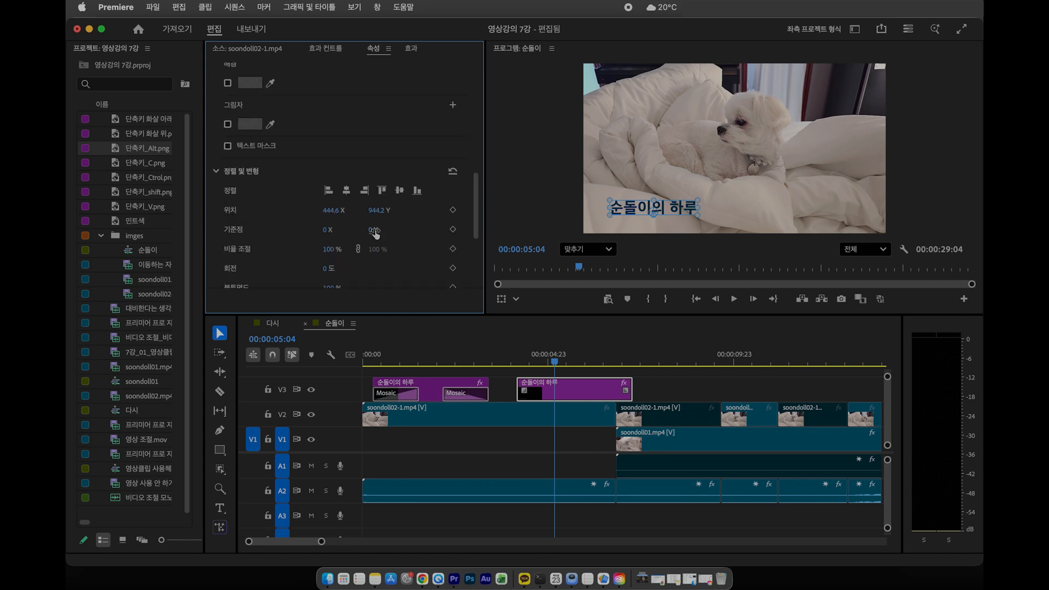
click(375, 230)
mouse_move(374, 230)
mouse_down()
mouse_move(388, 227)
mouse_move(365, 240)
mouse_up()
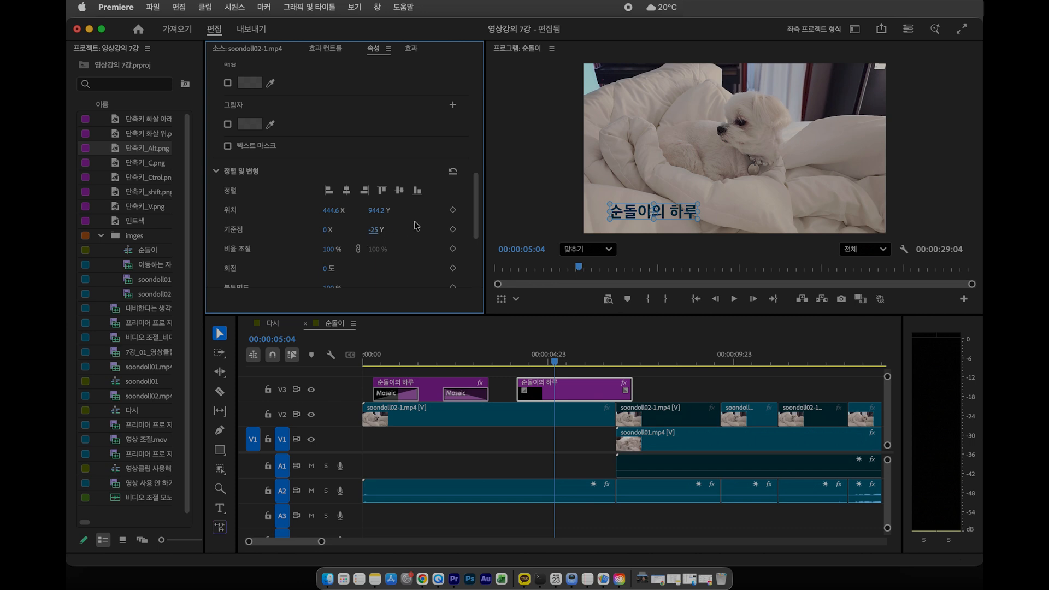
- Centre the duplicated title's text horizontally in the frame and place it near the lower edge of the picture
click(346, 190)
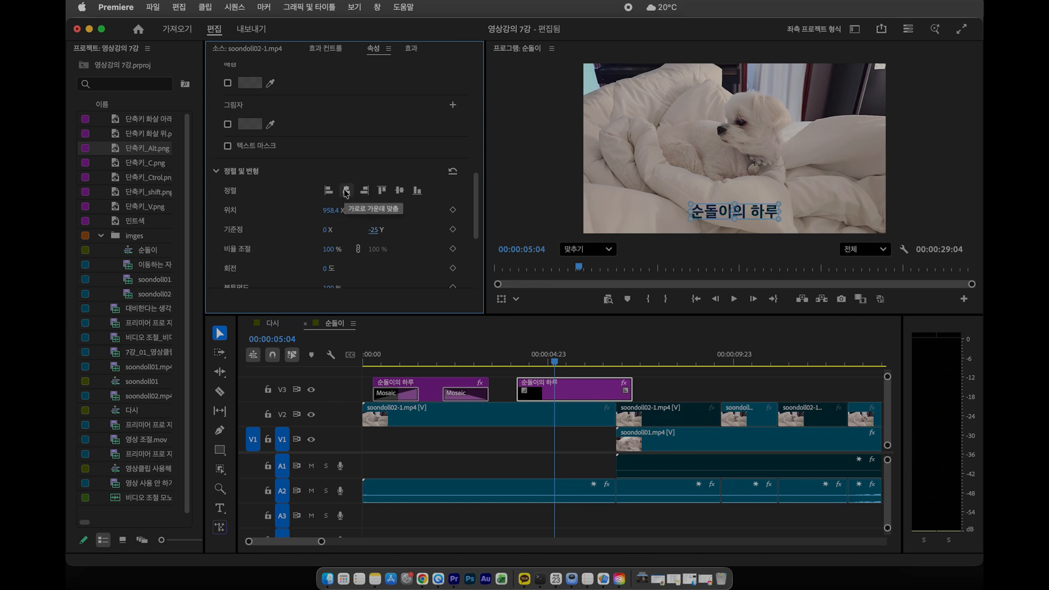
click(399, 191)
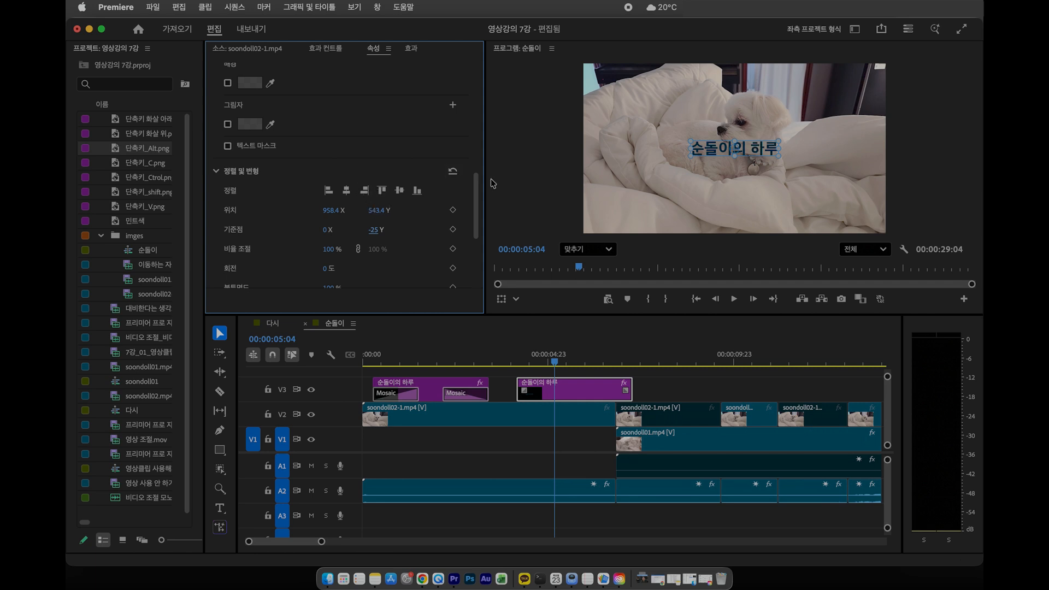
drag(756, 155, 763, 225)
click(346, 191)
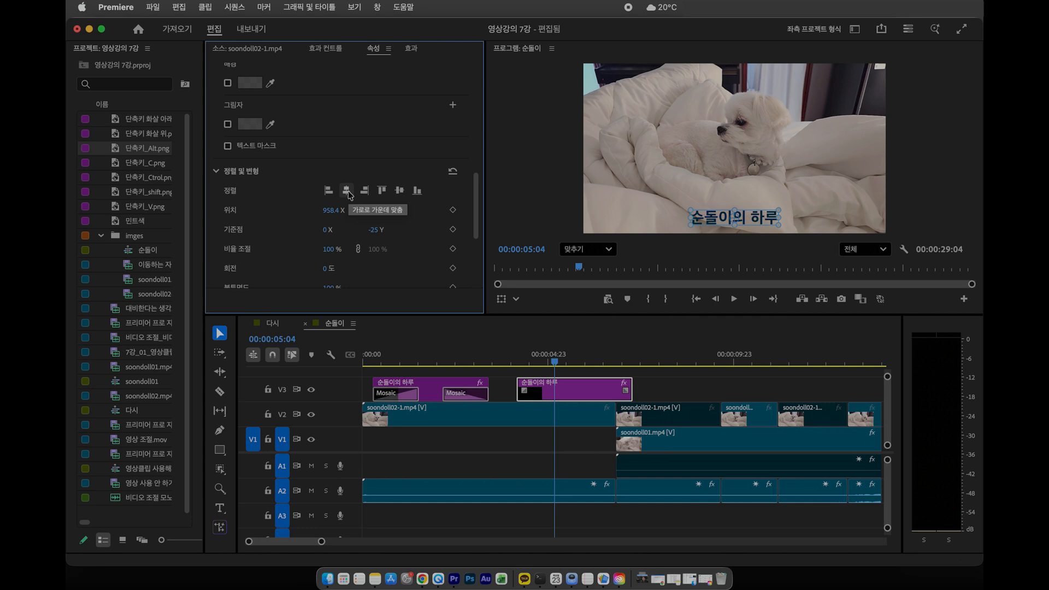
- Change the duplicated title's fill colour to black
scroll(409, 247, up, 5)
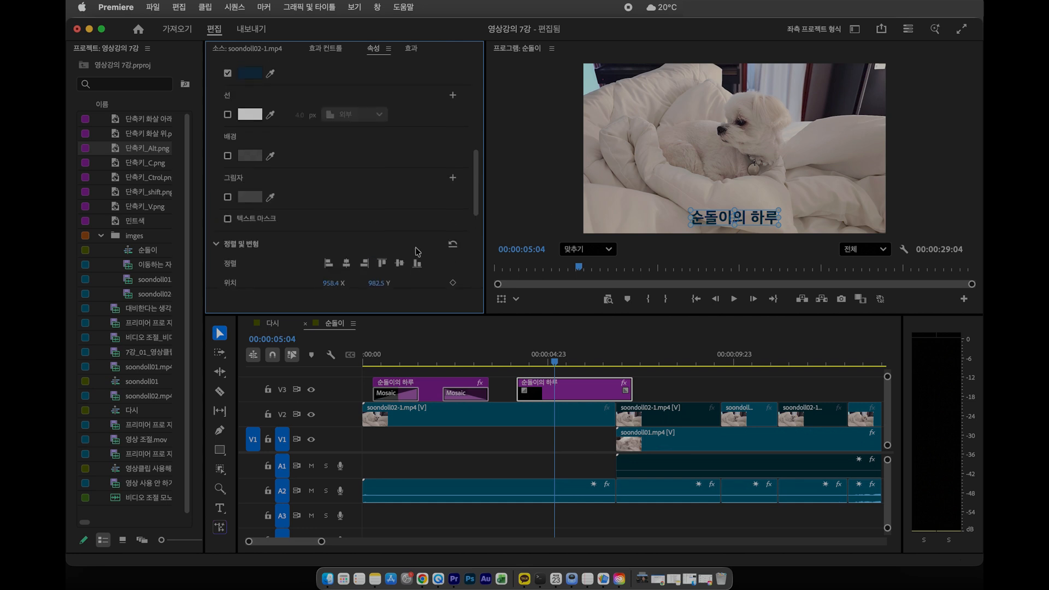
click(252, 146)
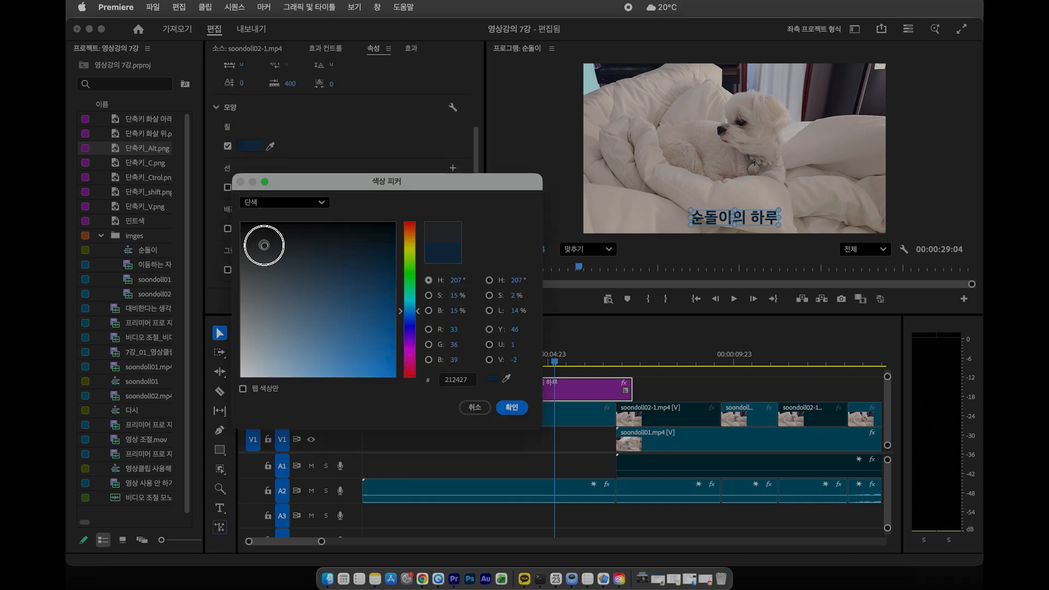
drag(262, 241, 225, 209)
click(511, 407)
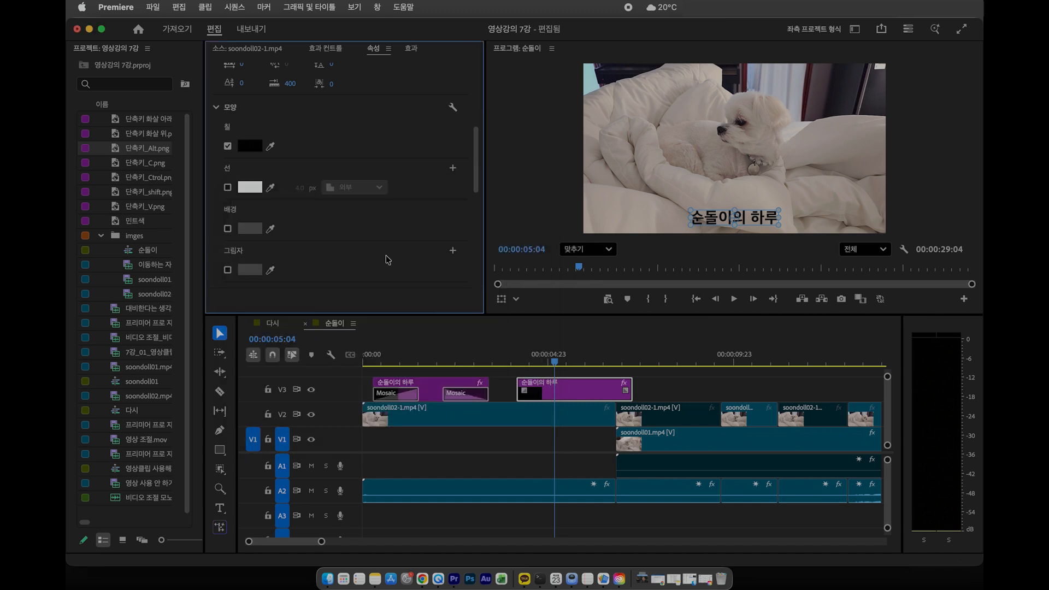
- Set the duplicated title's font style to 050 and its font size to 70, after trying size 50
scroll(392, 207, up, 4)
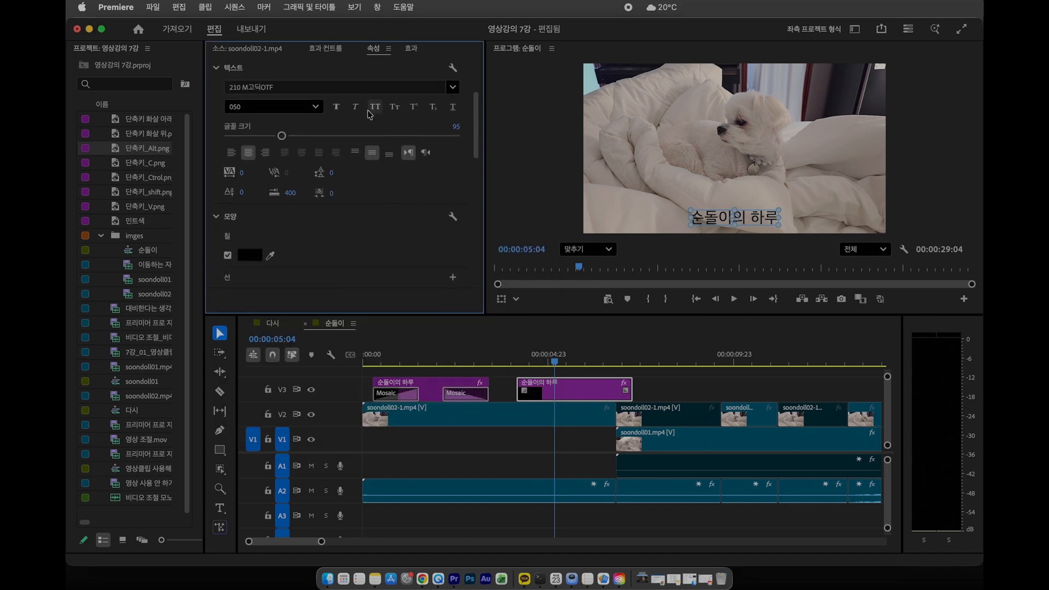
click(446, 125)
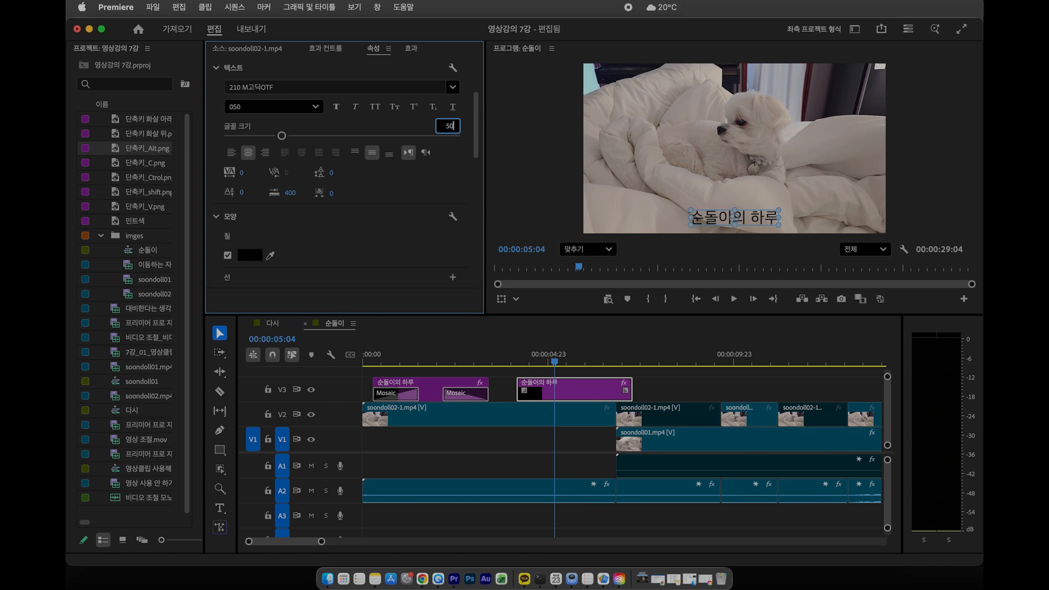
text(50)
key(Return)
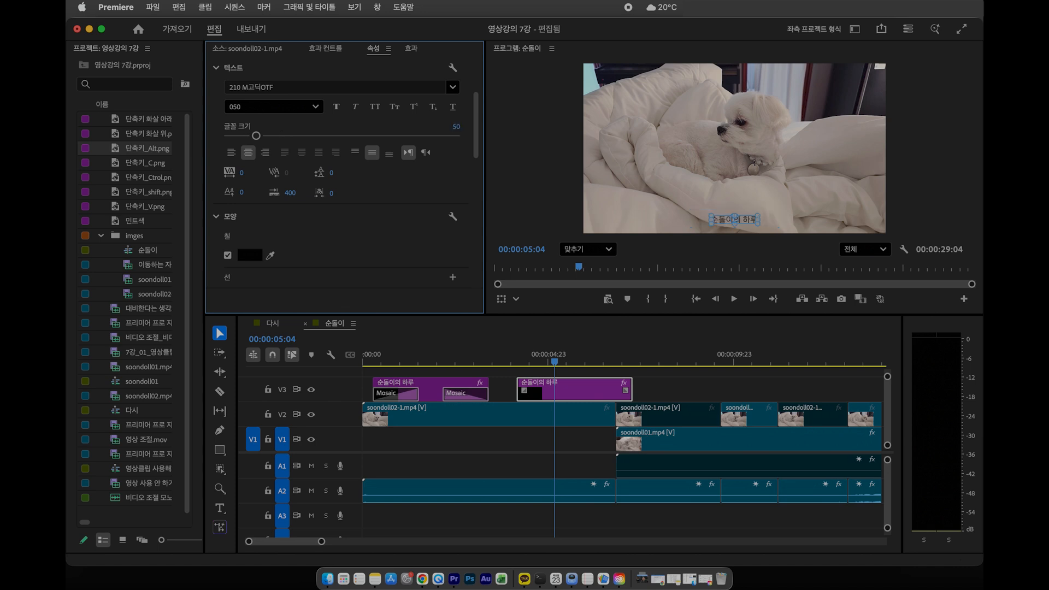
click(457, 127)
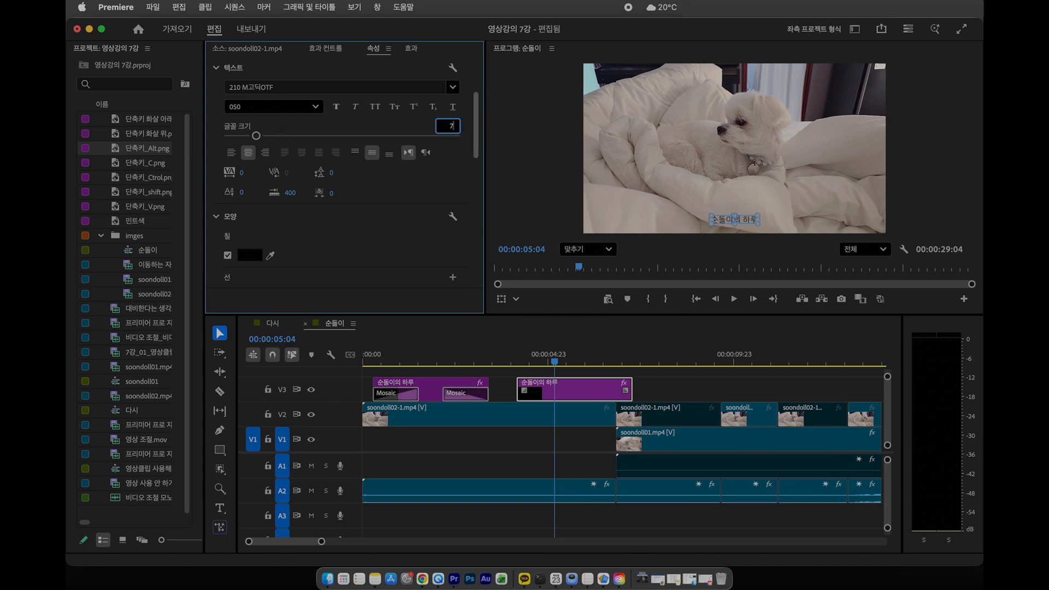
text(70)
key(Return)
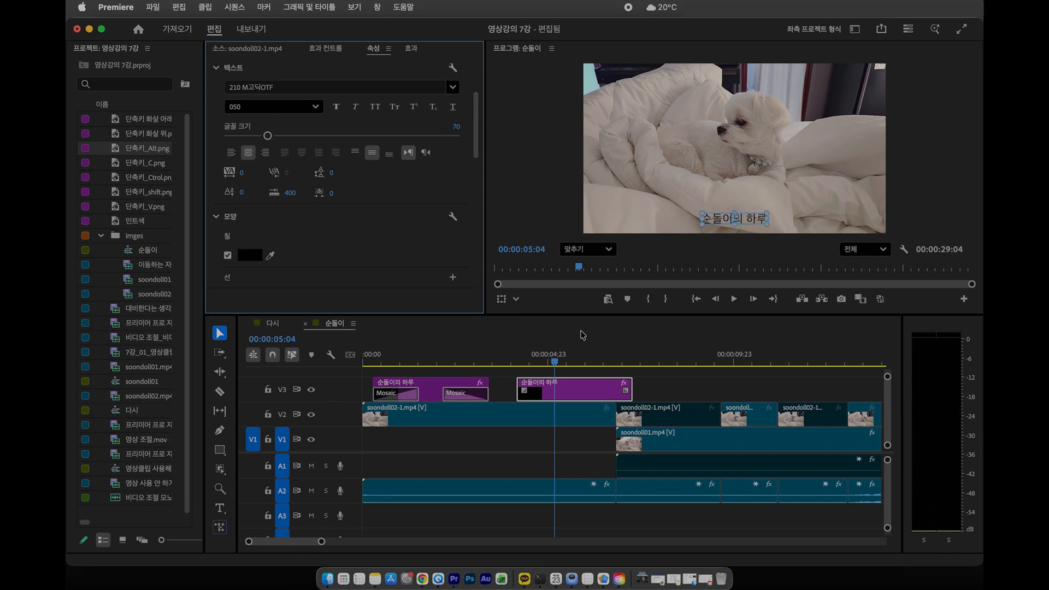
- Shorten the duplicated title clip on V3 so it ends at 00:00:05:13, and return the playhead to 00:00:04:08
click(539, 371)
click(595, 359)
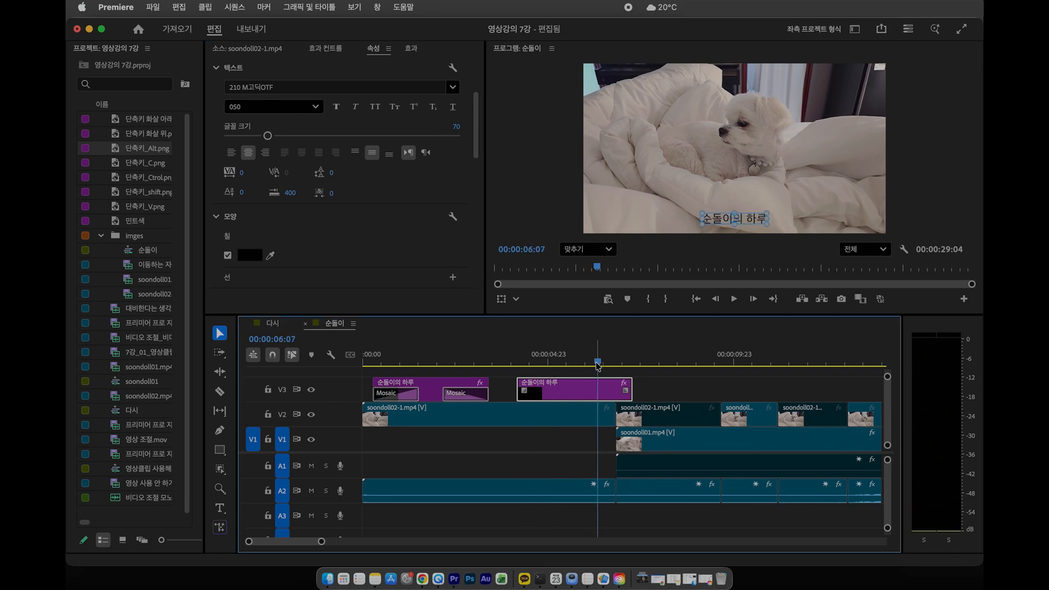
click(570, 362)
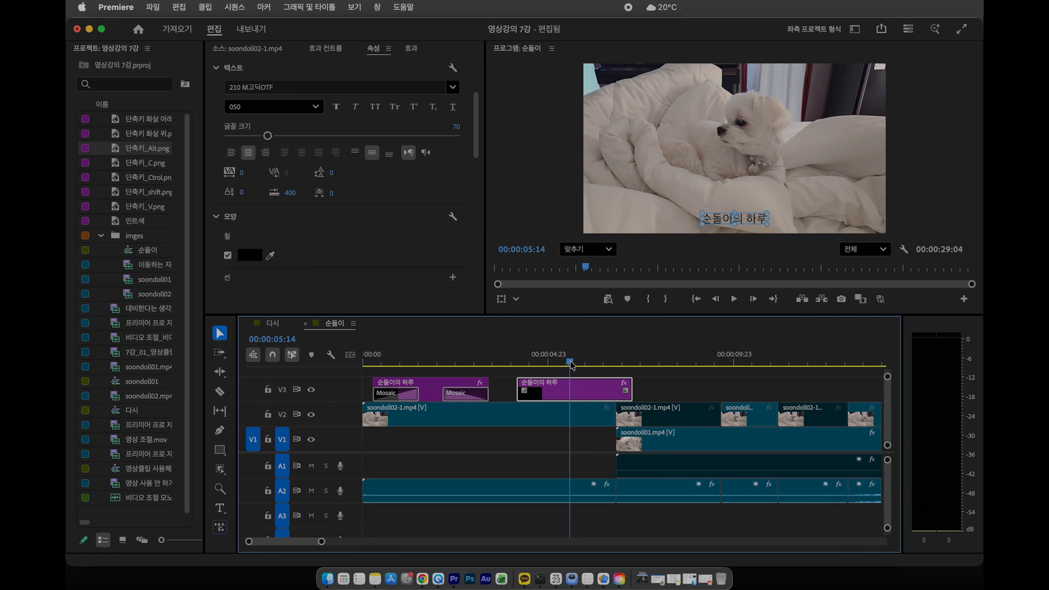
click(617, 362)
click(669, 389)
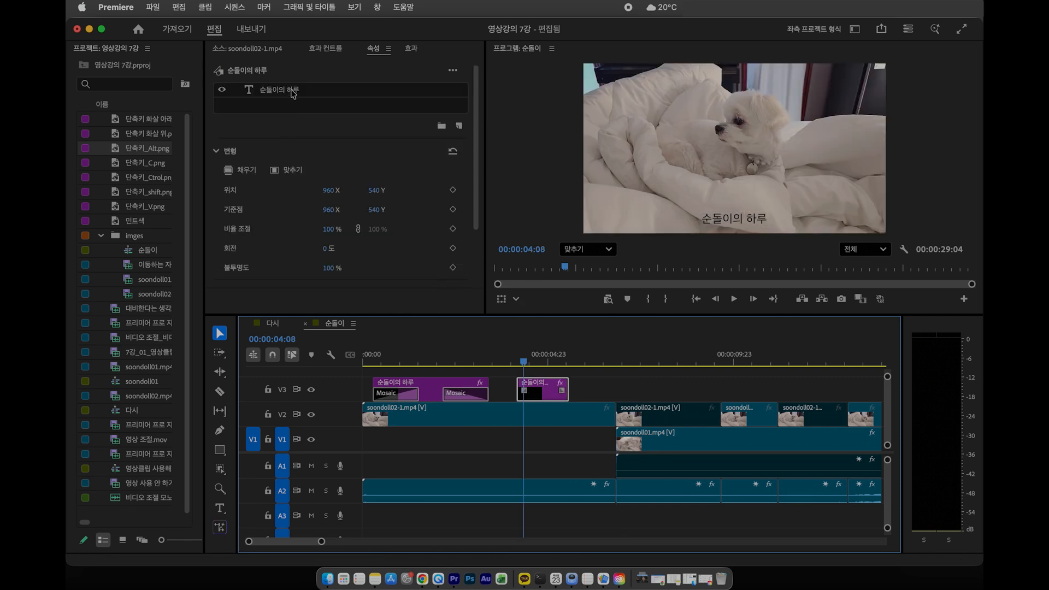
- Replace the duplicated title's text with "이제 글자를 수정해볼게요"
click(294, 94)
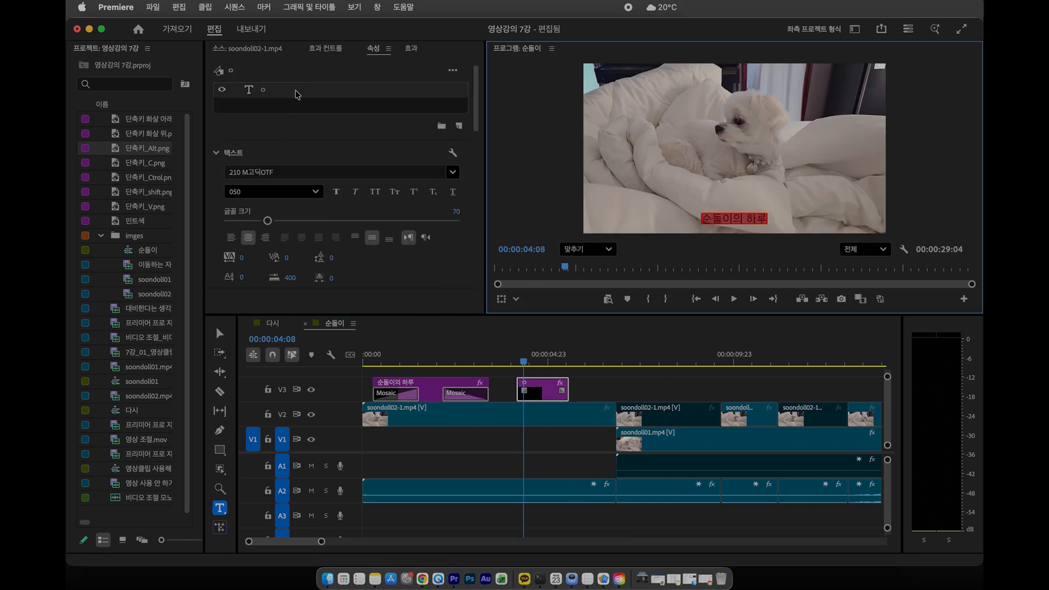
text(이제 글ㅈ)
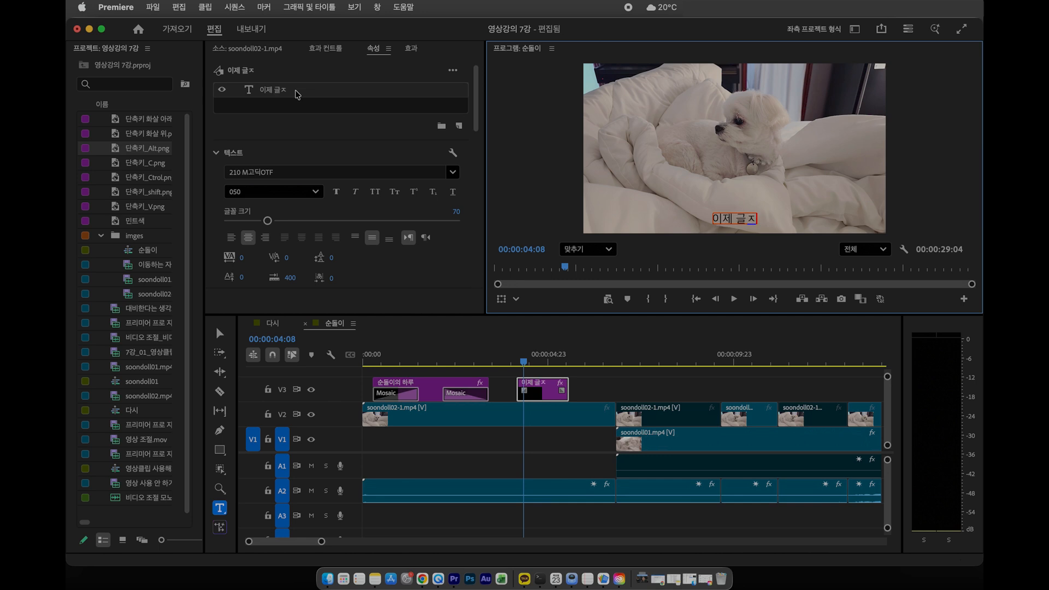
text(를 ㅅ)
text(정ㅎ)
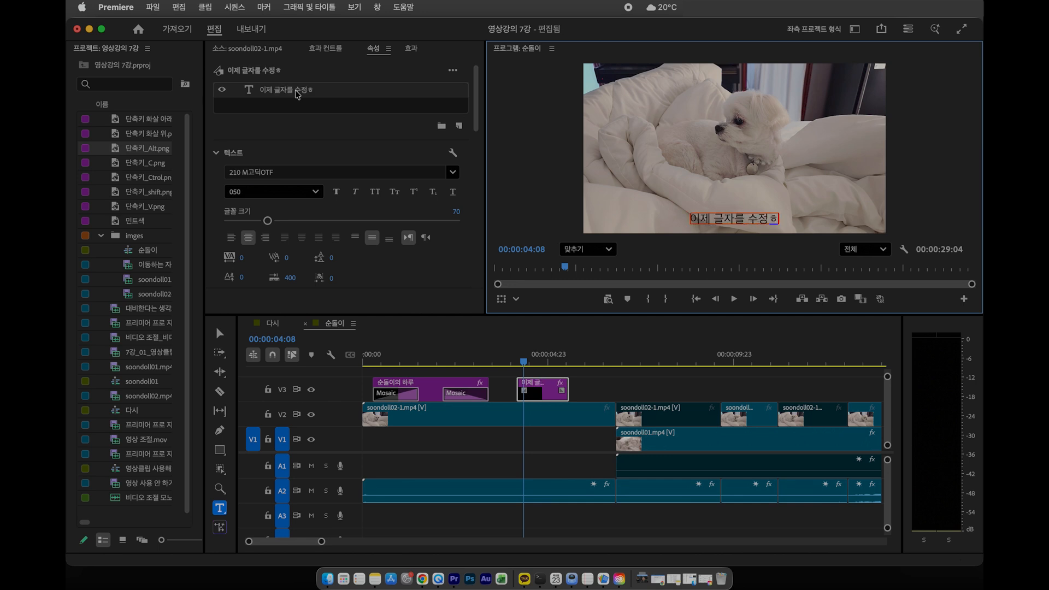
text(볼게요)
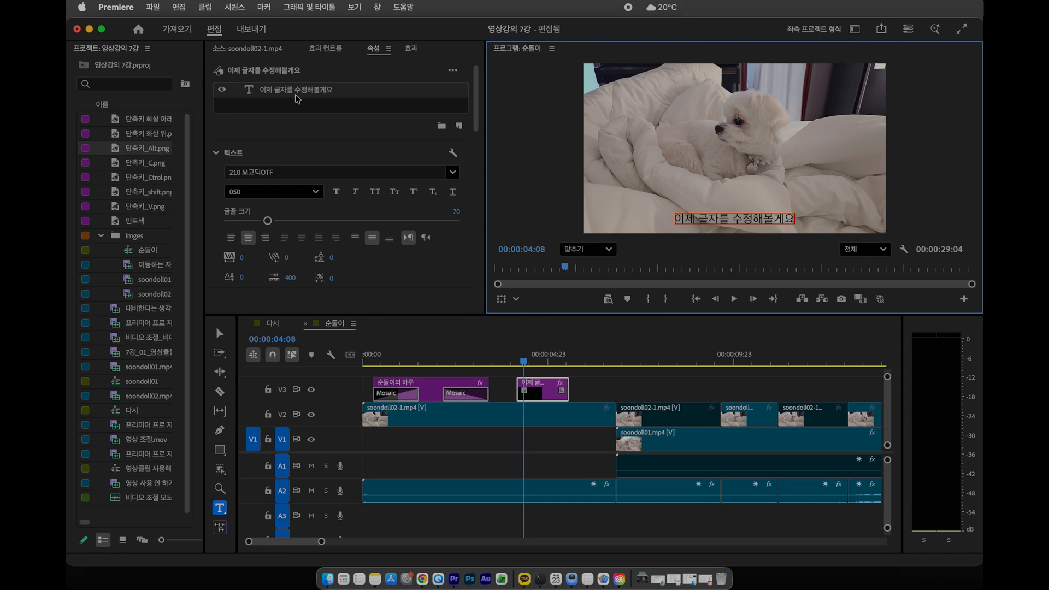
click(585, 385)
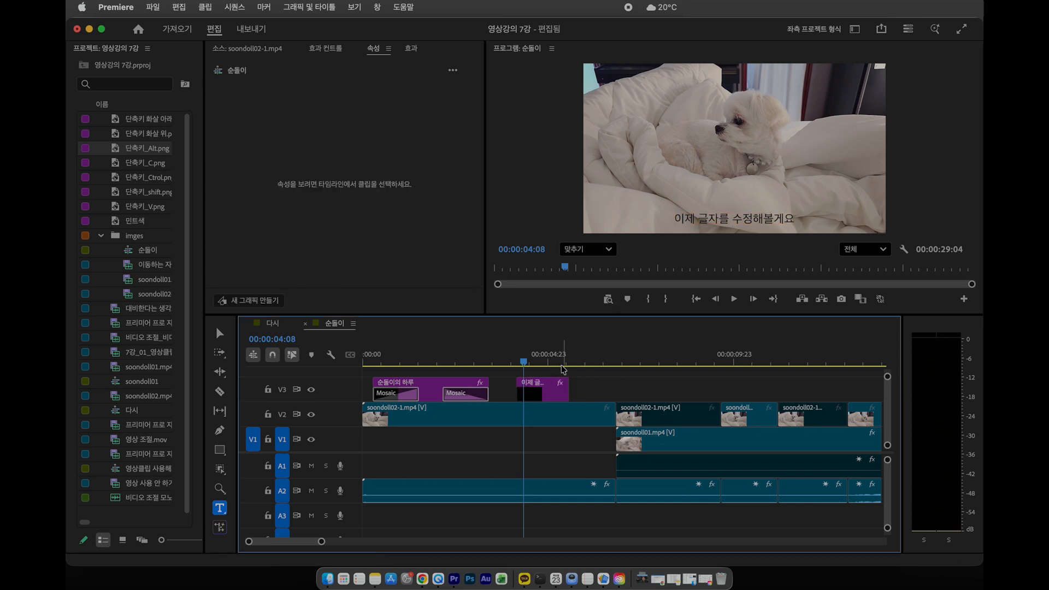
- Draw a wide rectangle about 1751 by 116 over the subtitle near the lower edge of the picture at 00:00:05:05
click(556, 362)
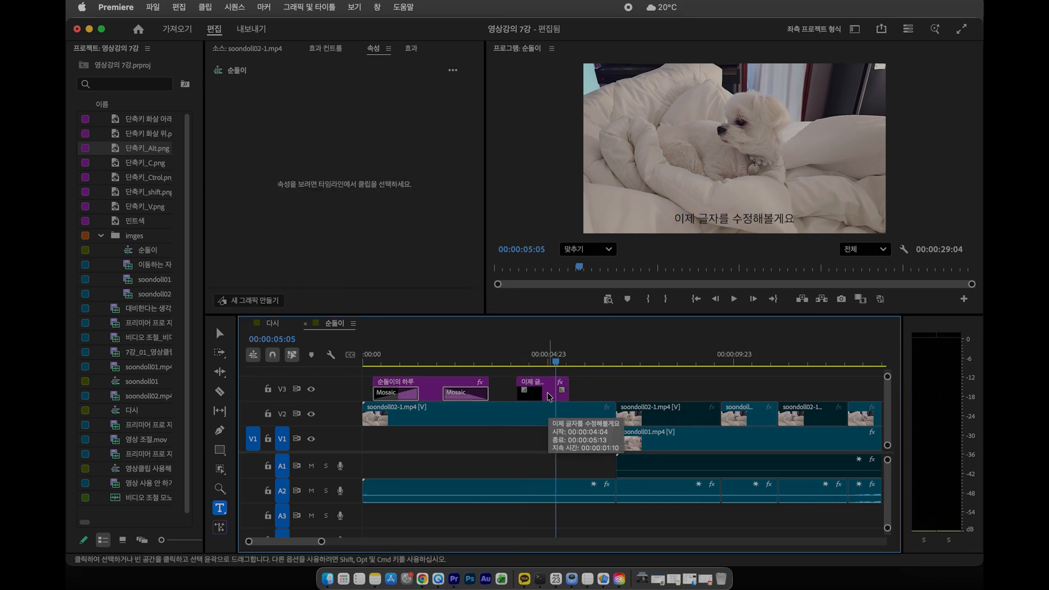
click(220, 450)
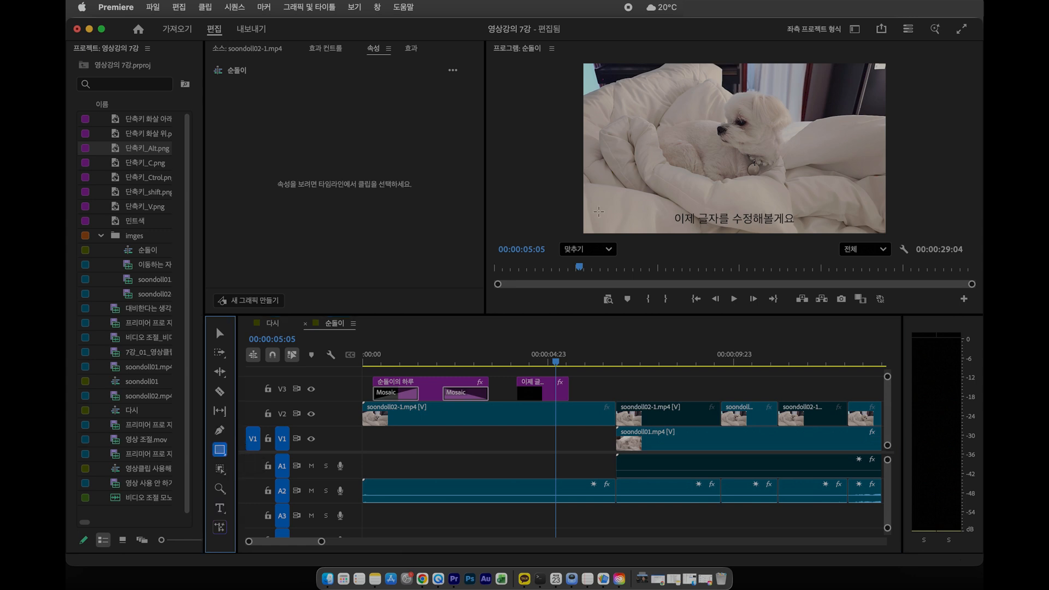
drag(598, 210, 872, 228)
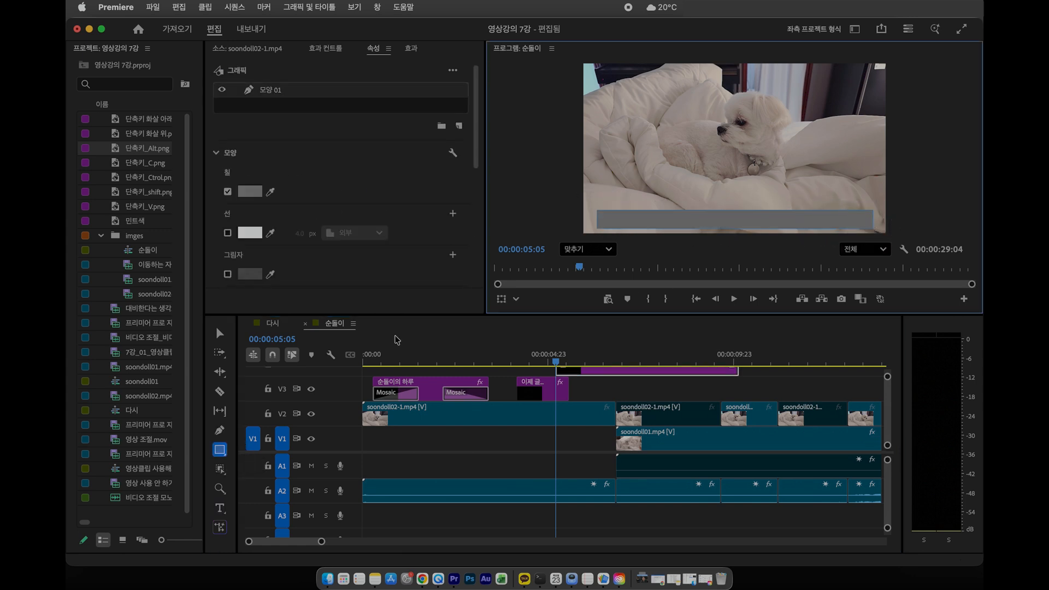
- Fully round the rectangle's corners and turn on its white 4 px outer stroke
mouse_move(475, 145)
mouse_down()
mouse_move(475, 256)
mouse_move(474, 143)
mouse_up()
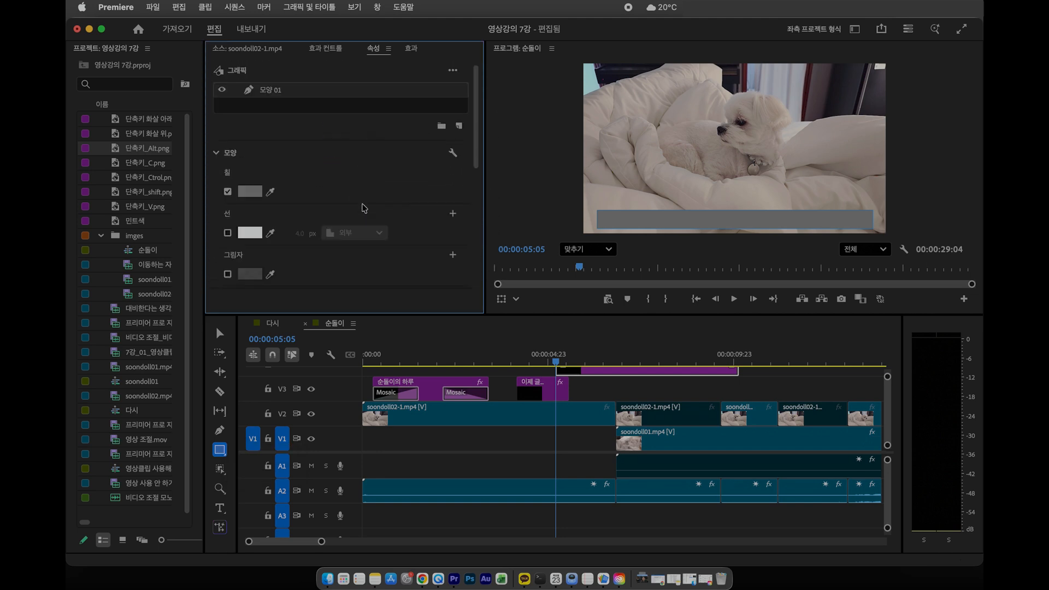
scroll(392, 233, down, 6)
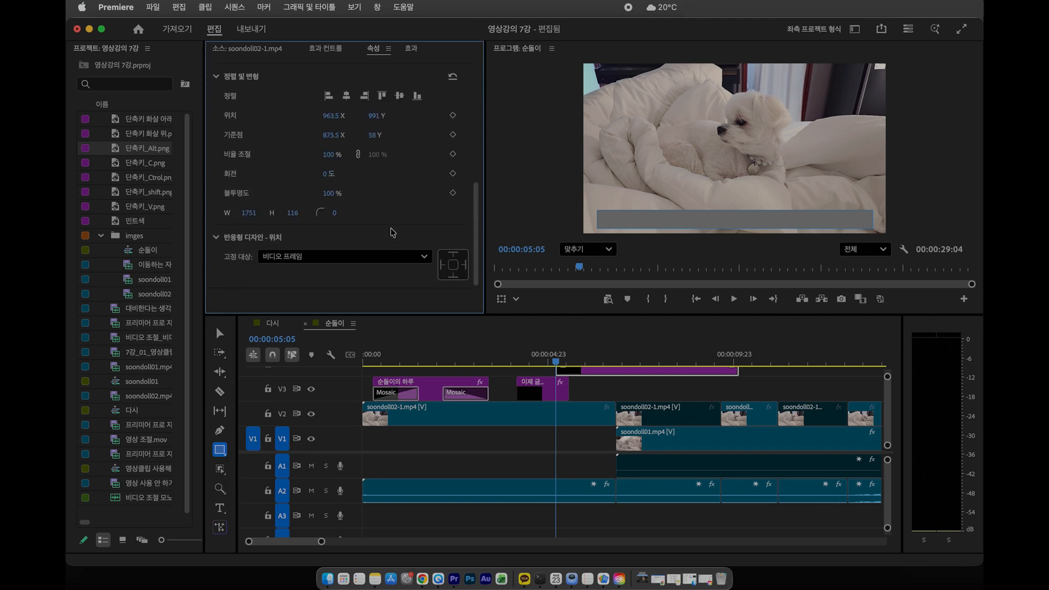
drag(333, 217, 372, 217)
scroll(424, 219, up, 6)
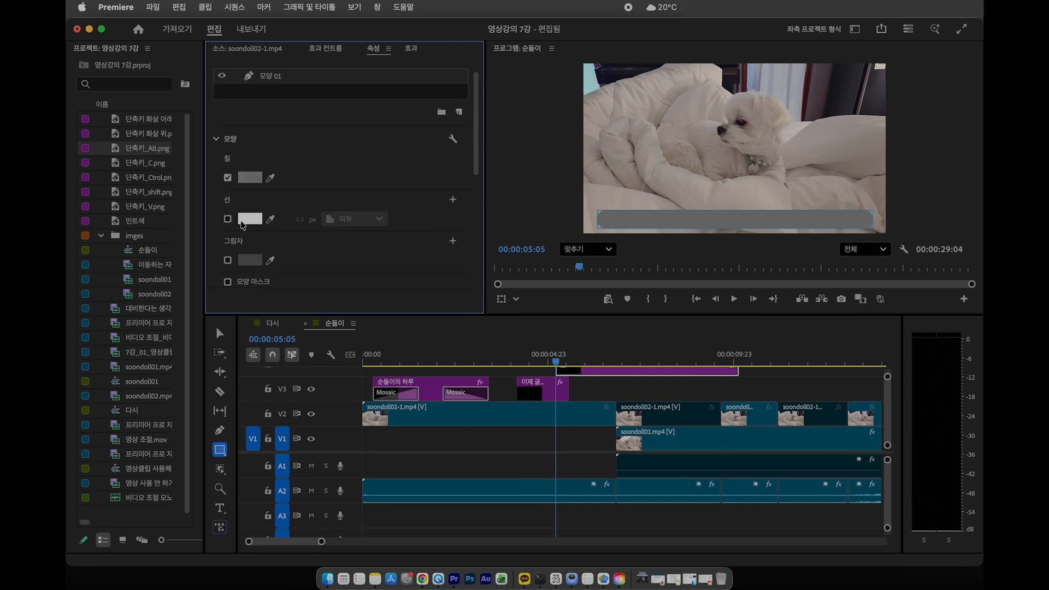
click(227, 219)
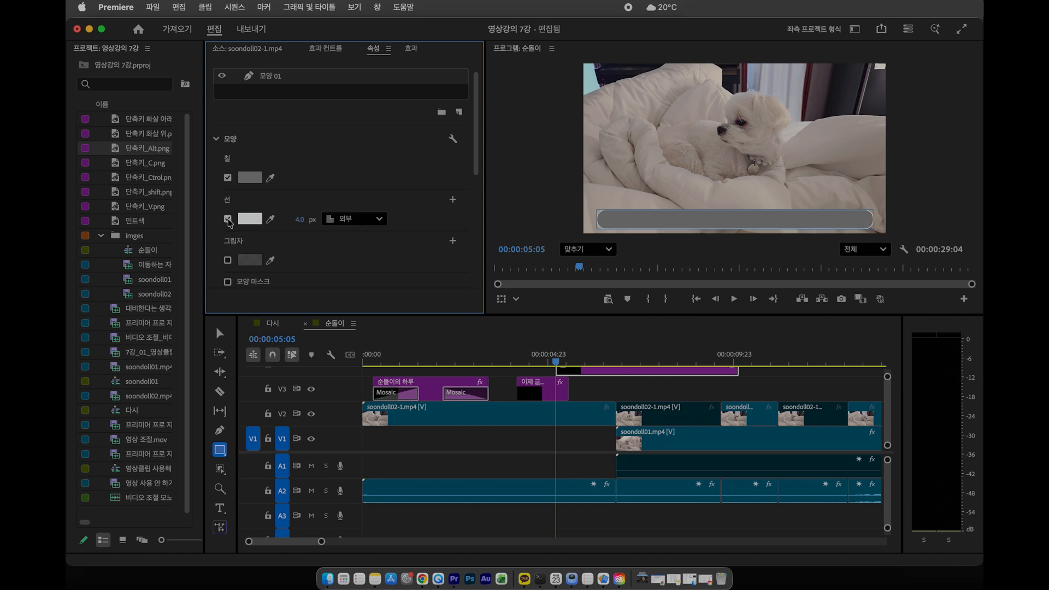
- Set the opacity of the whole rectangle graphic clip to 47%
click(600, 389)
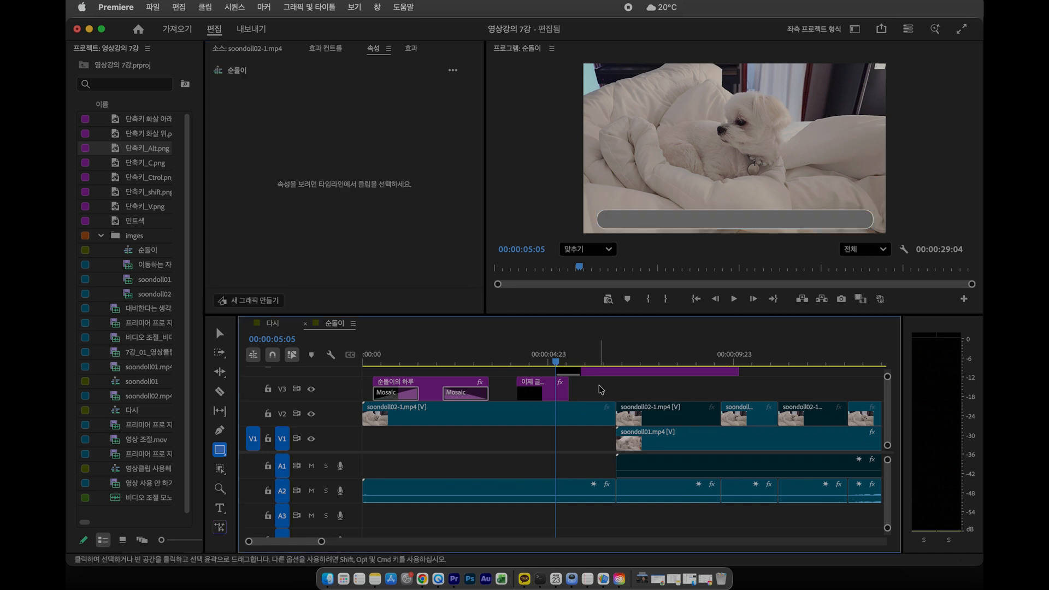
click(576, 365)
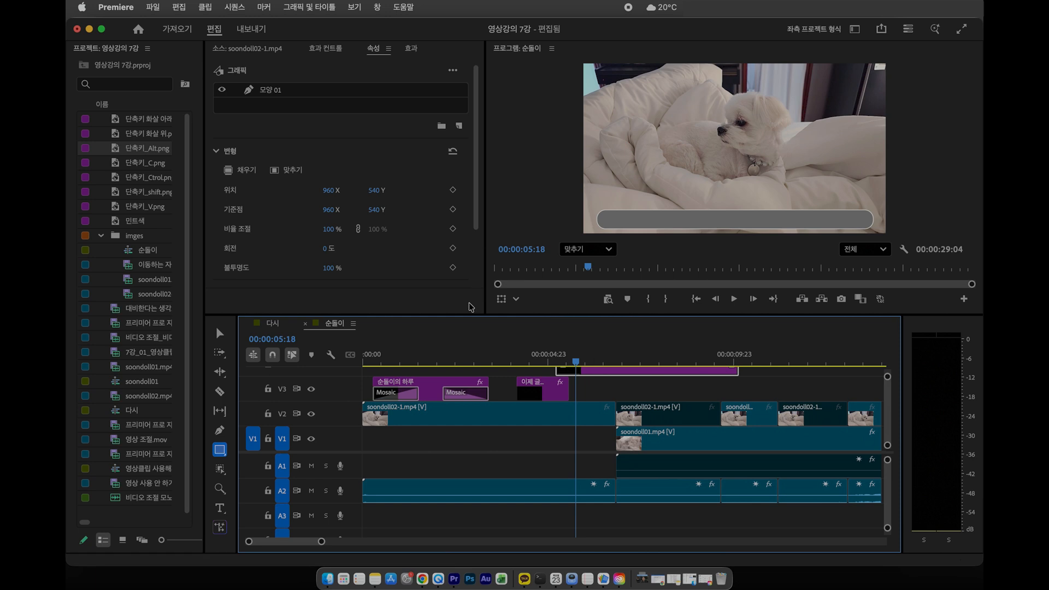
drag(330, 268, 344, 273)
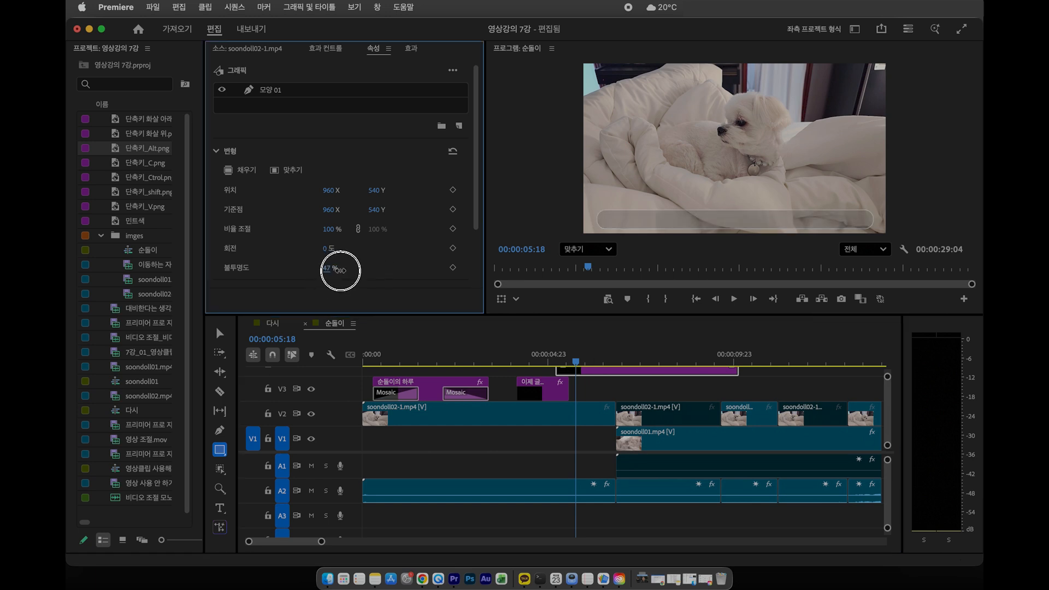
- Change the rectangle shape's fill colour to black
mouse_move(474, 199)
mouse_down()
mouse_move(473, 261)
mouse_move(468, 180)
mouse_up()
click(266, 93)
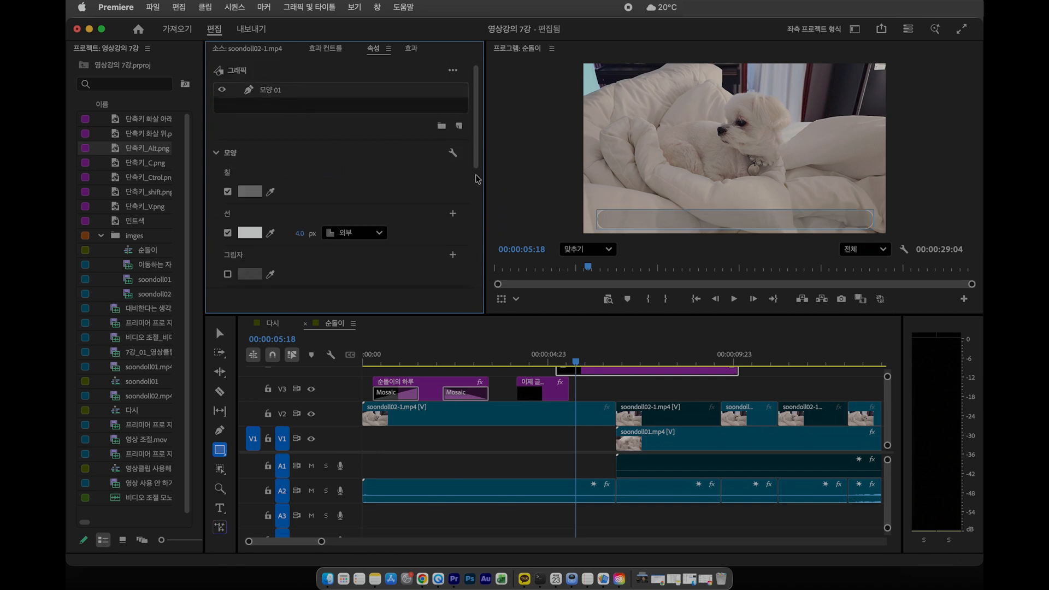
click(251, 192)
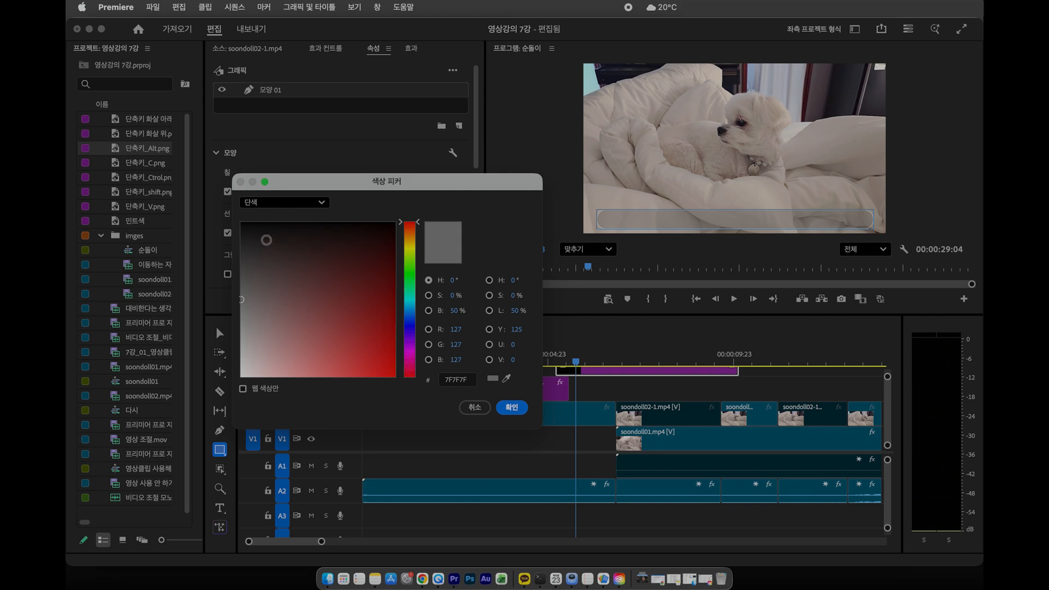
drag(266, 240, 225, 212)
click(511, 407)
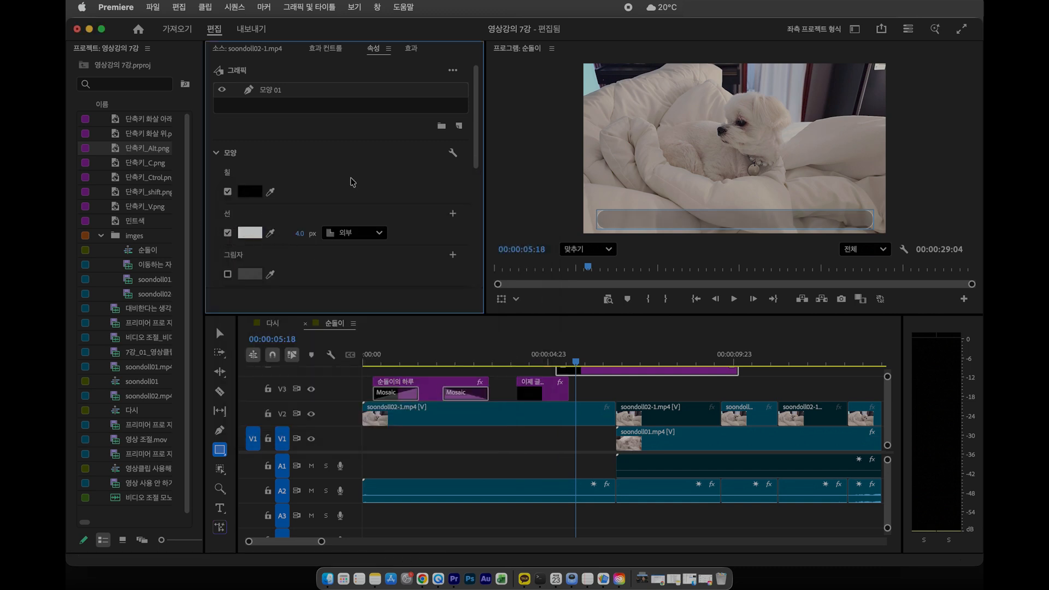
- Set the rectangle's corner radius to 66 and its outer stroke width to 9 px
drag(480, 166, 479, 283)
drag(335, 213, 348, 219)
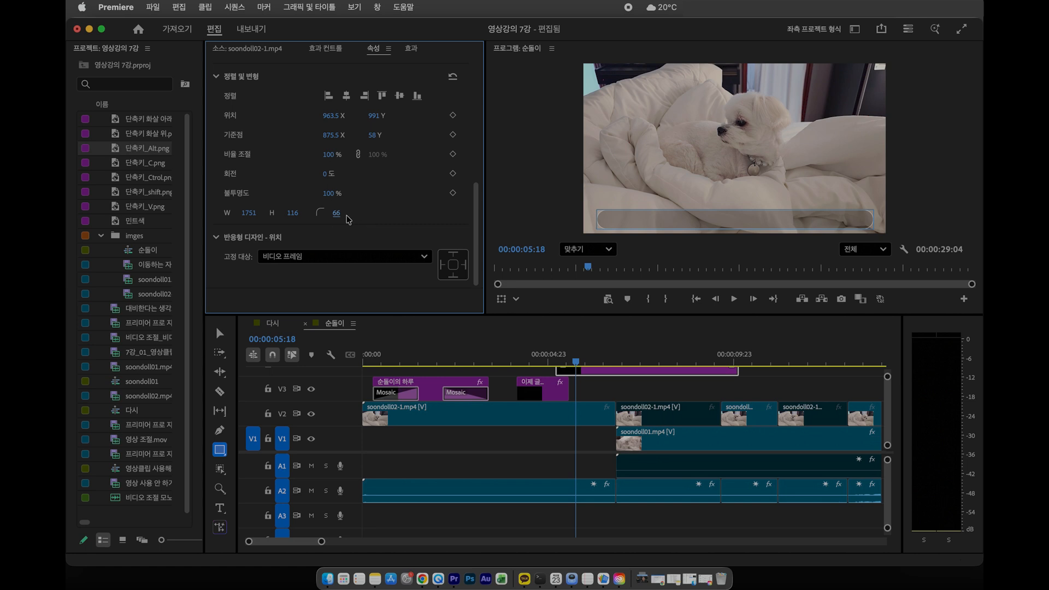
drag(476, 236, 493, 127)
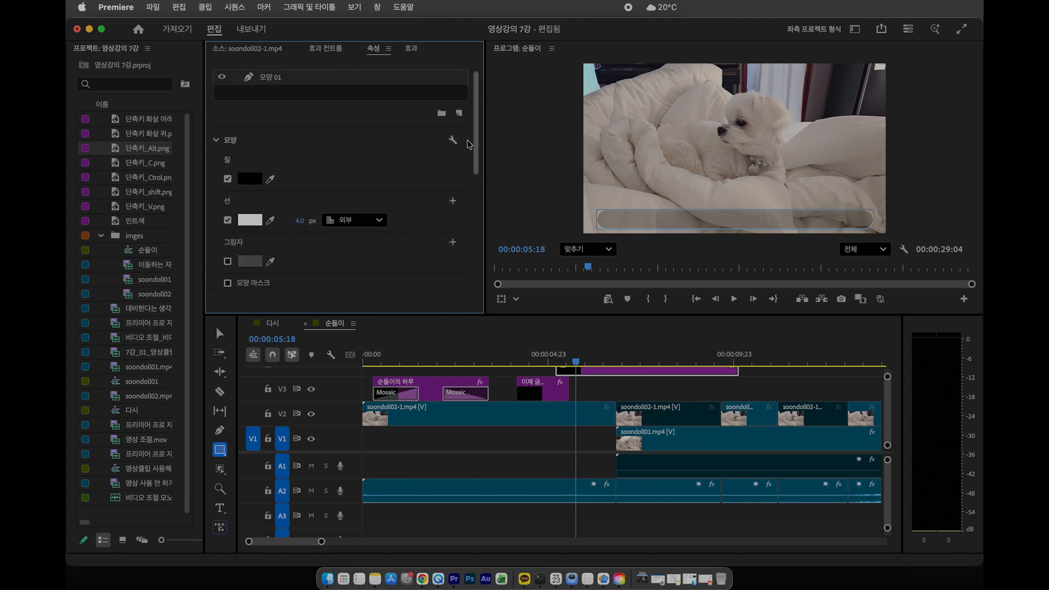
drag(301, 226, 293, 218)
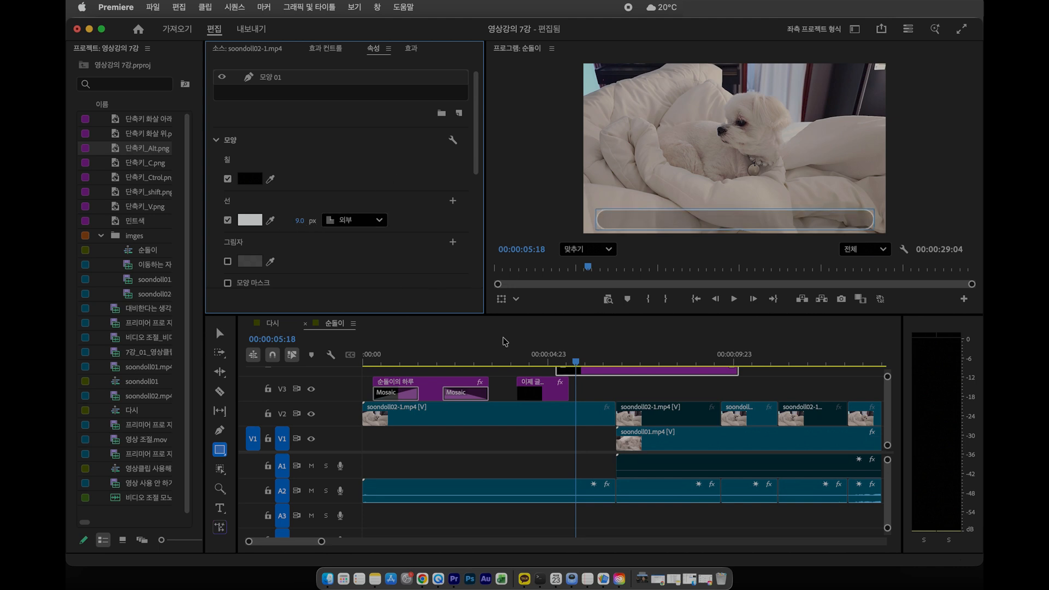
- Stack the subtitle text clip on V4 above the rectangle graphic on V3 with their starts aligned, and resize the video tracks to show V4 fully
drag(604, 372, 603, 389)
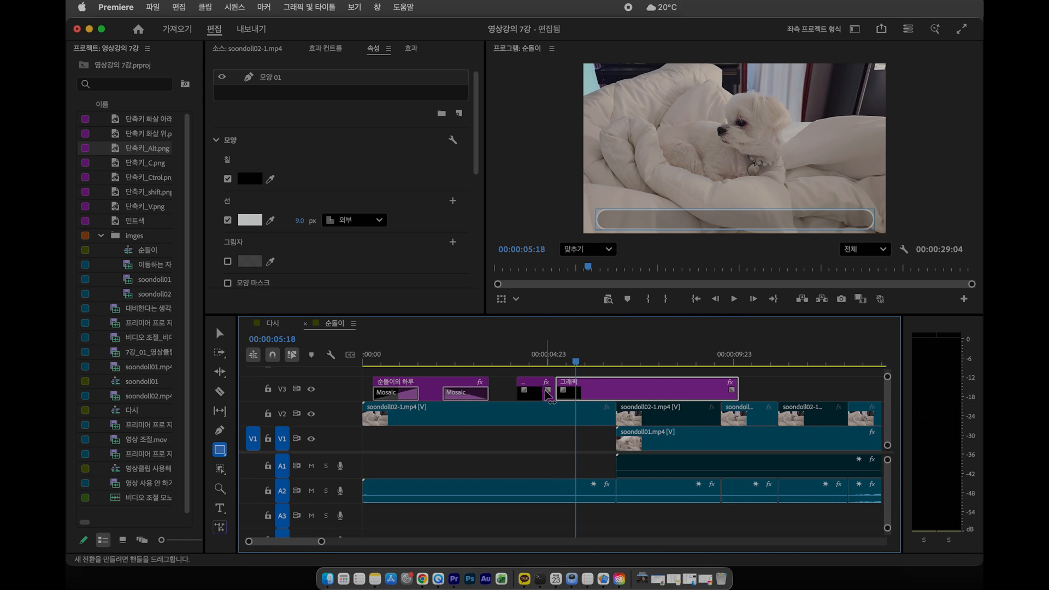
drag(539, 390, 578, 394)
click(539, 358)
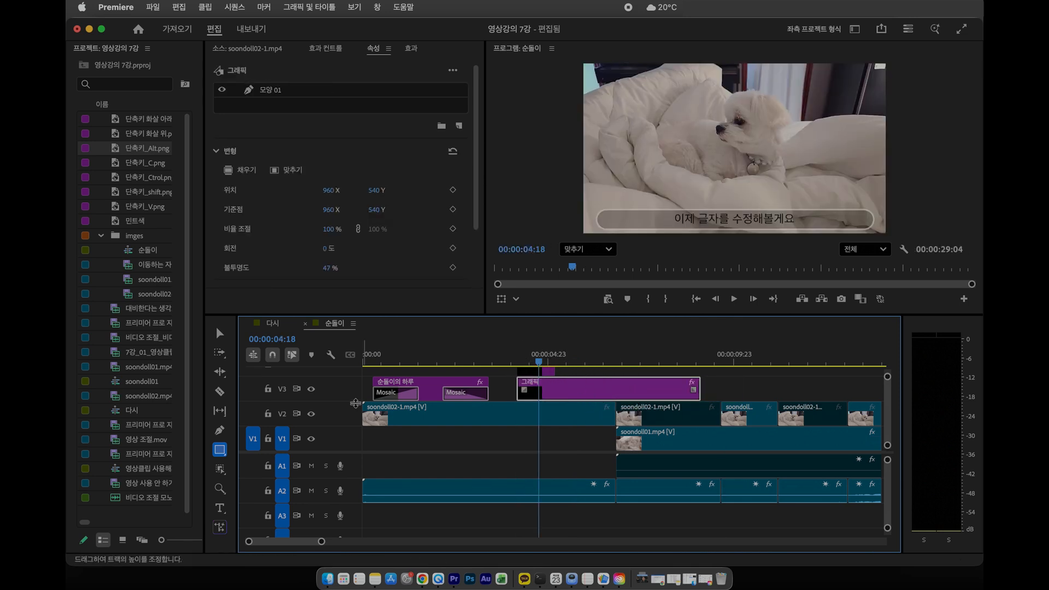
drag(355, 403, 353, 419)
drag(353, 420, 353, 421)
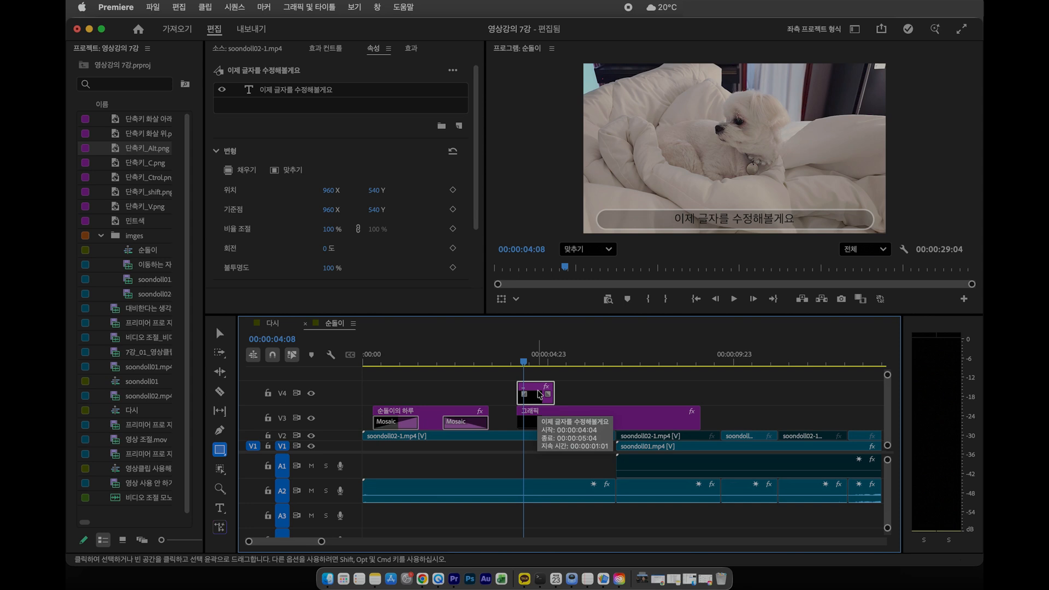
- Extend the subtitle clip on V4 to the end of the rectangle graphic and split it at 00:00:05:04
drag(554, 392, 700, 398)
click(555, 360)
key(c)
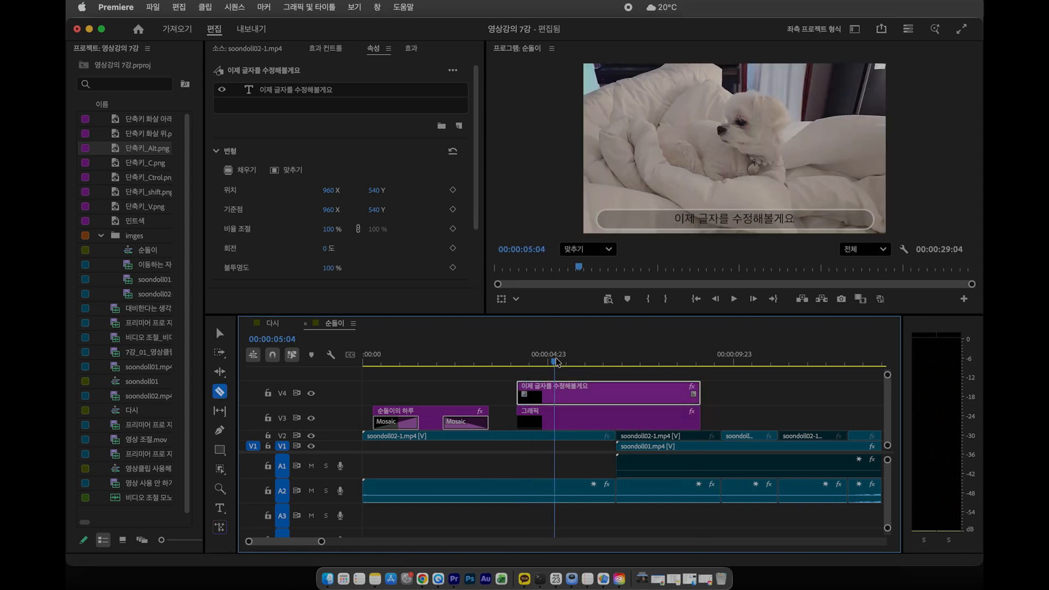
click(554, 392)
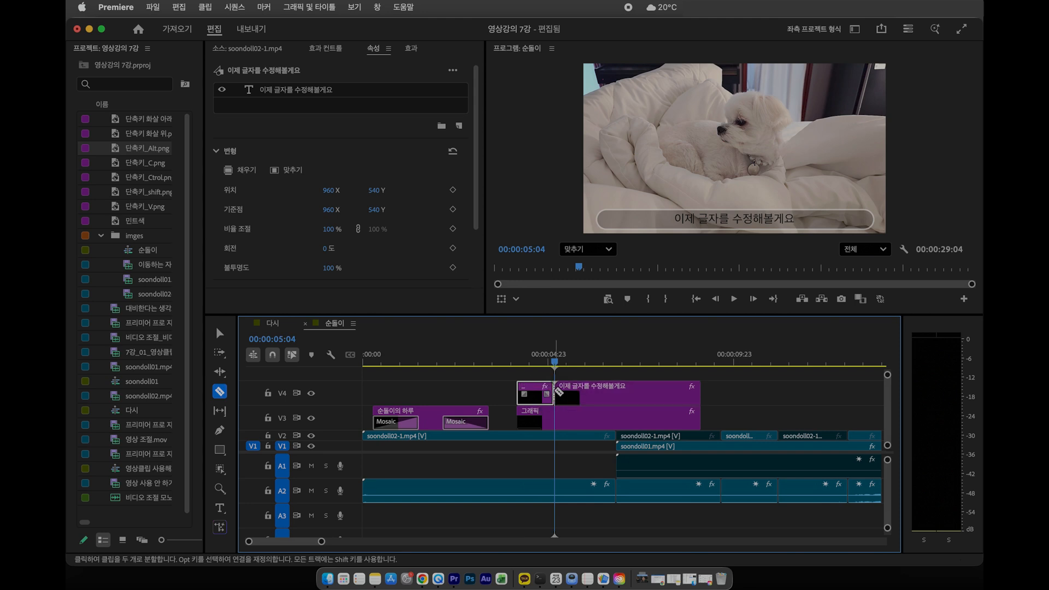
key(v)
click(571, 399)
- Play from the subtitle's start into the second V4 piece and replace that piece's text with "여기서 더블 클릭하면 수정을 할 수 있어요"
click(519, 360)
key(space)
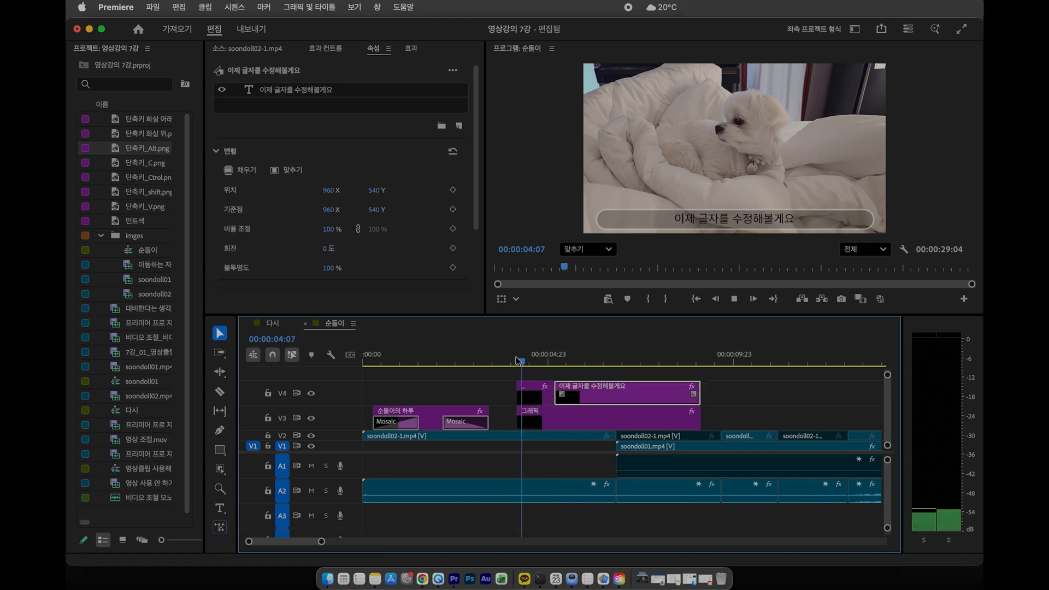
key(space)
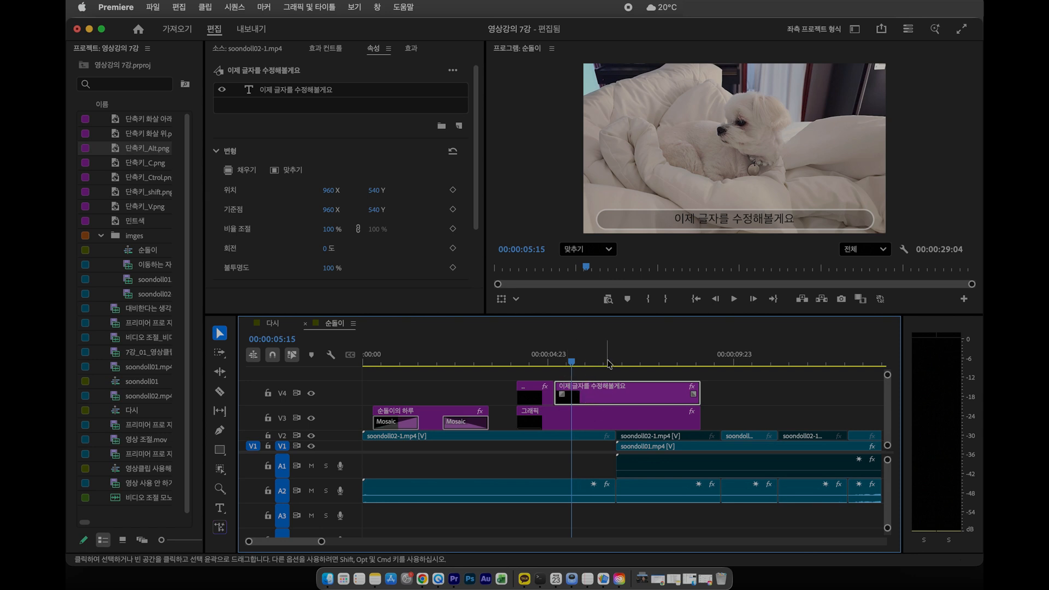
double_click(701, 216)
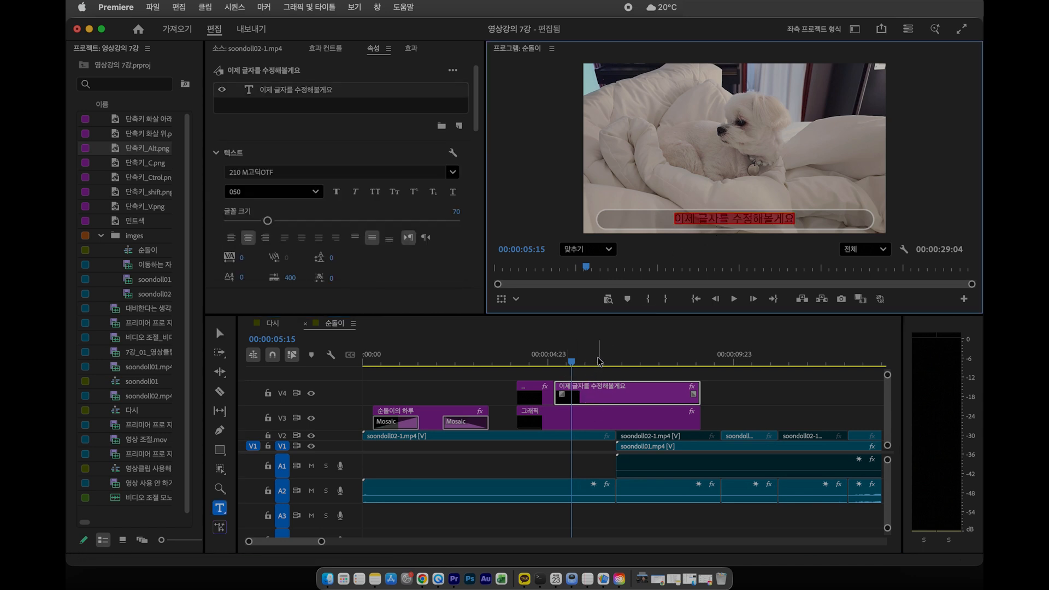
click(595, 389)
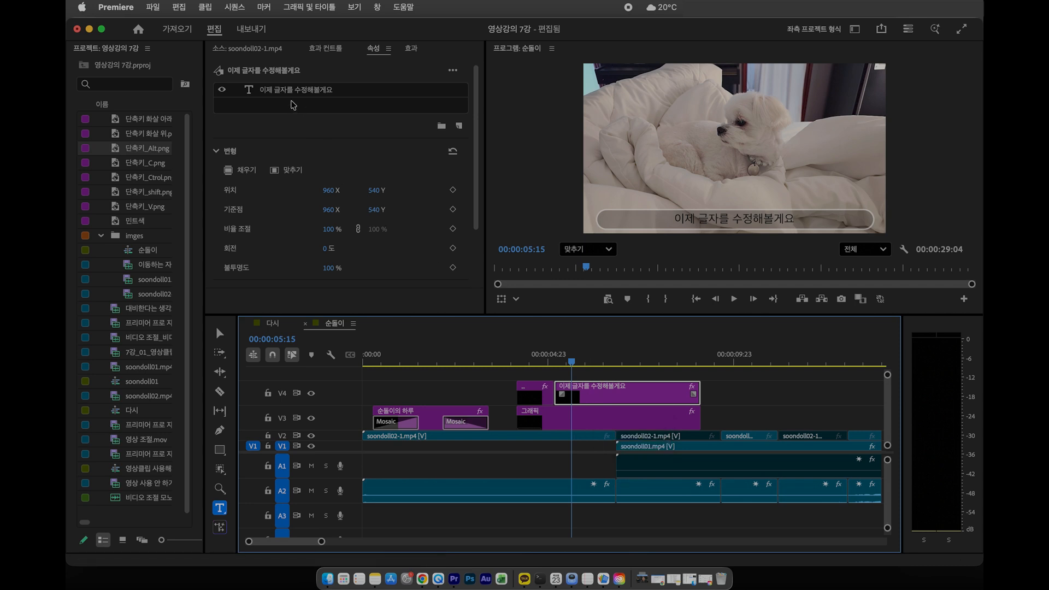
click(292, 94)
double_click(292, 94)
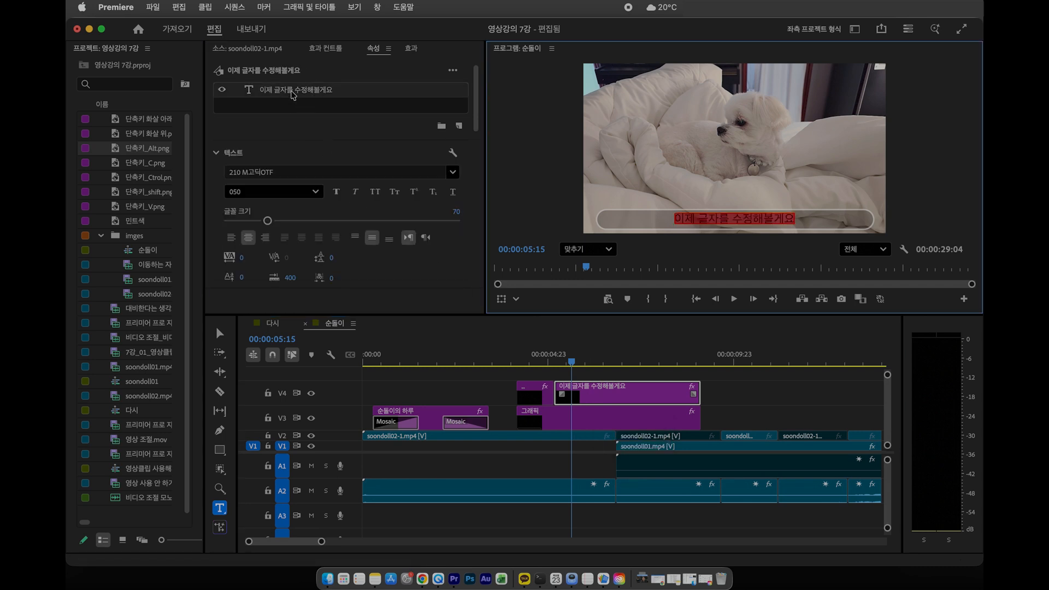
text(ㅇ)
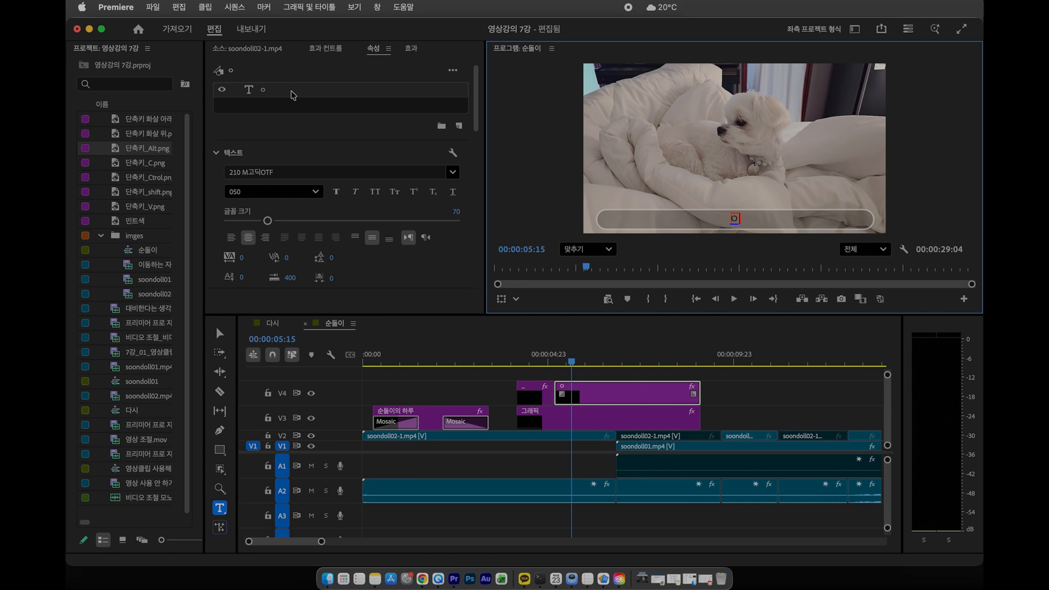
text(ㅕ기서 더블 ㅋ)
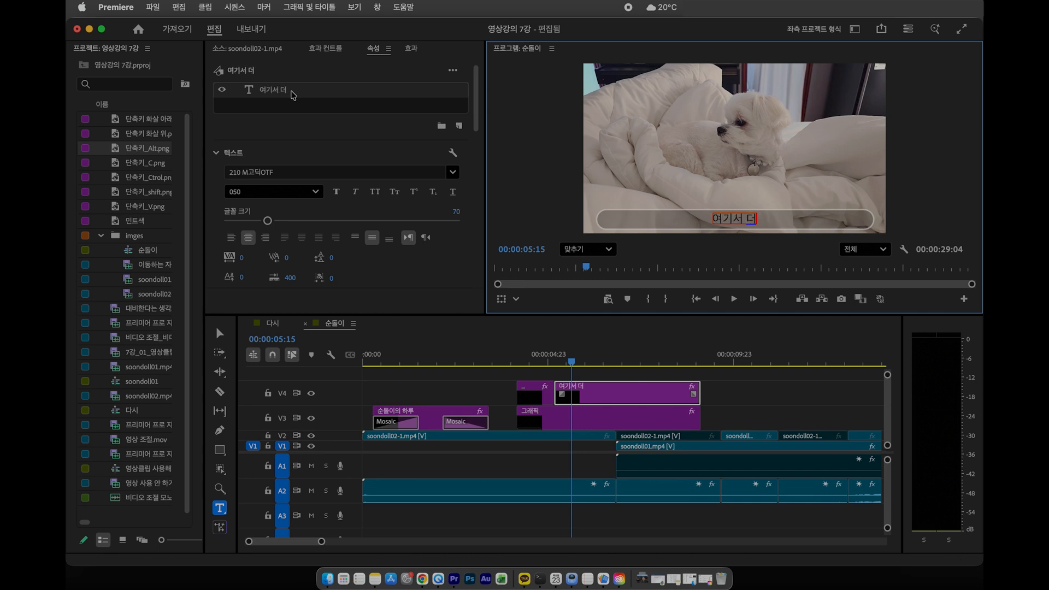
text(ㅡㄹ리ㄱㅎ)
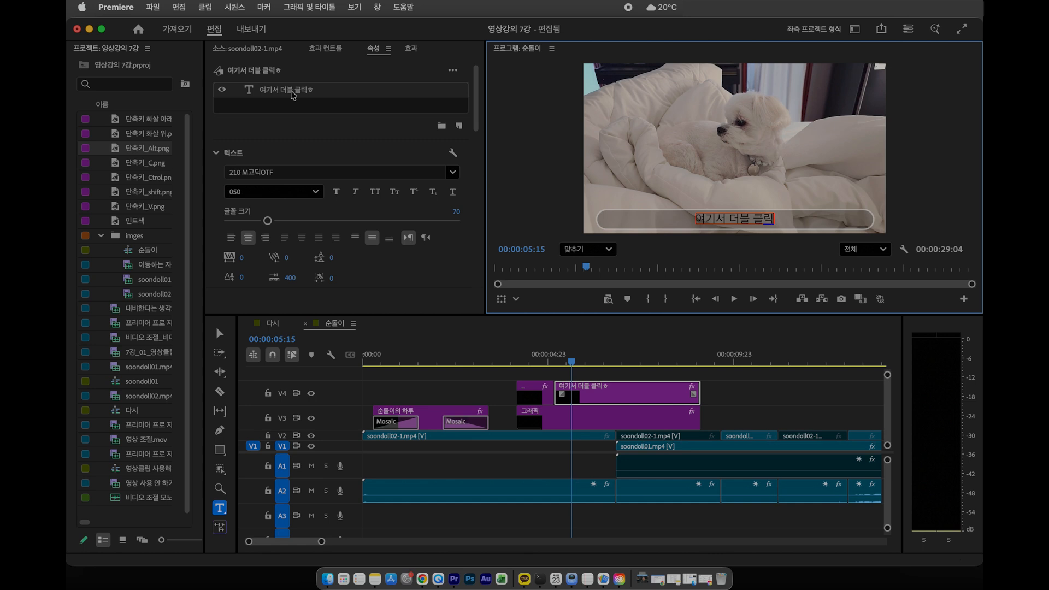
text(ㅏㅁㅕㄴ)
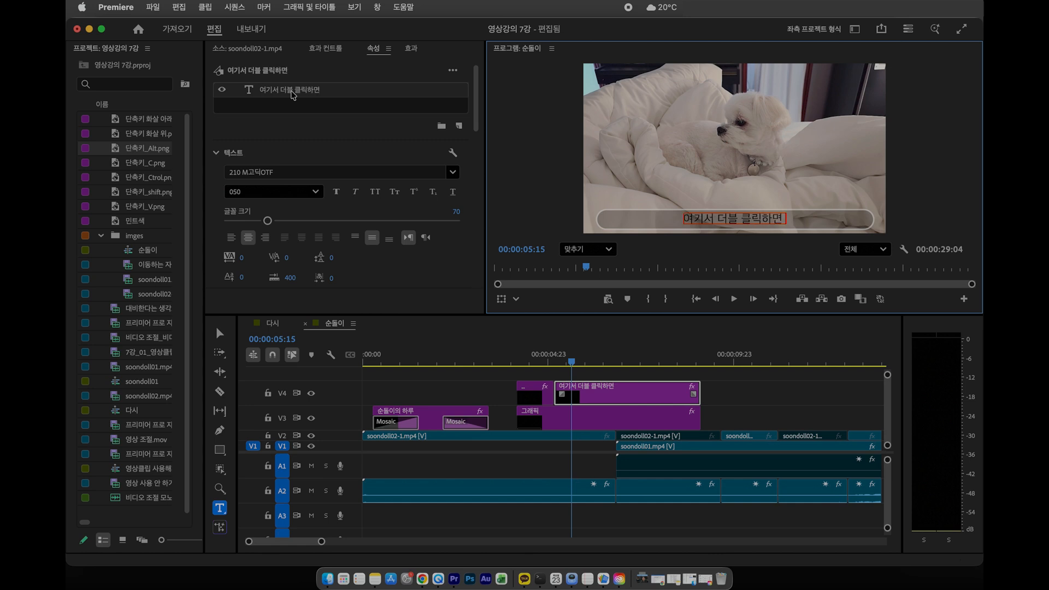
text( 수정를)
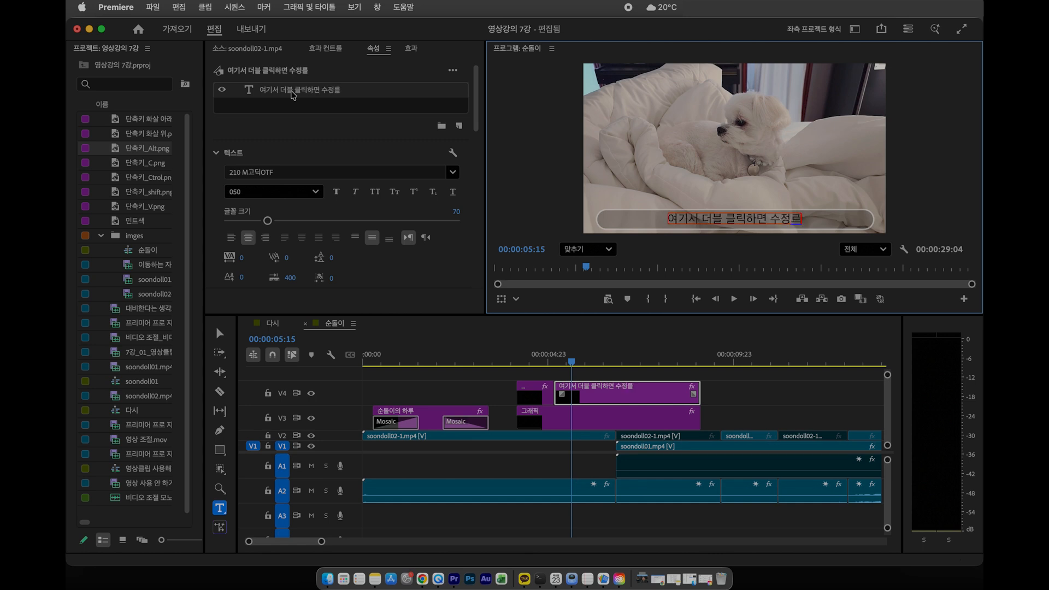
key(BackSpace)
text(을 할 수)
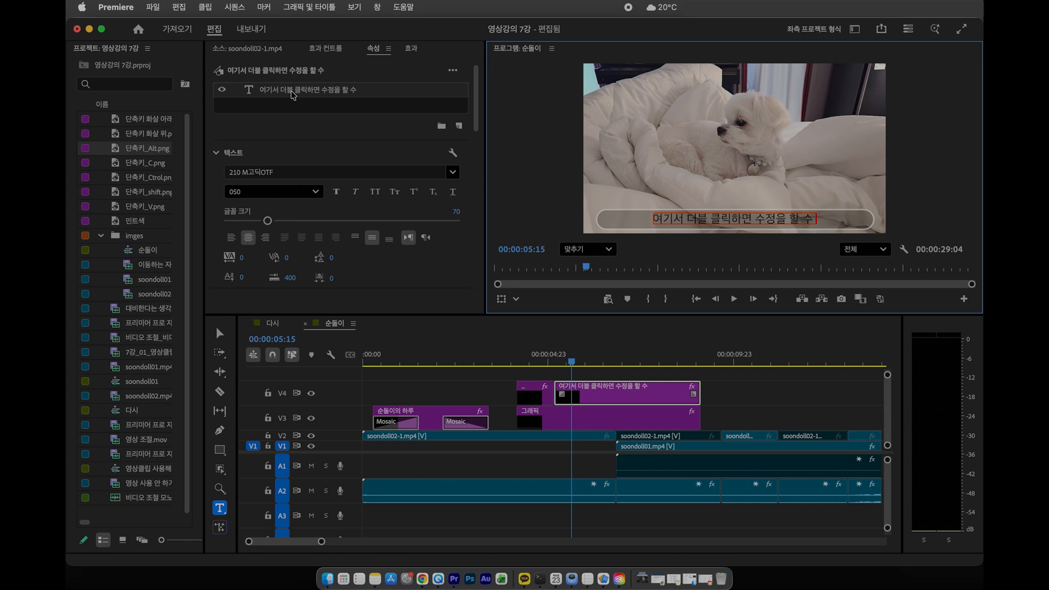
text( 있어요)
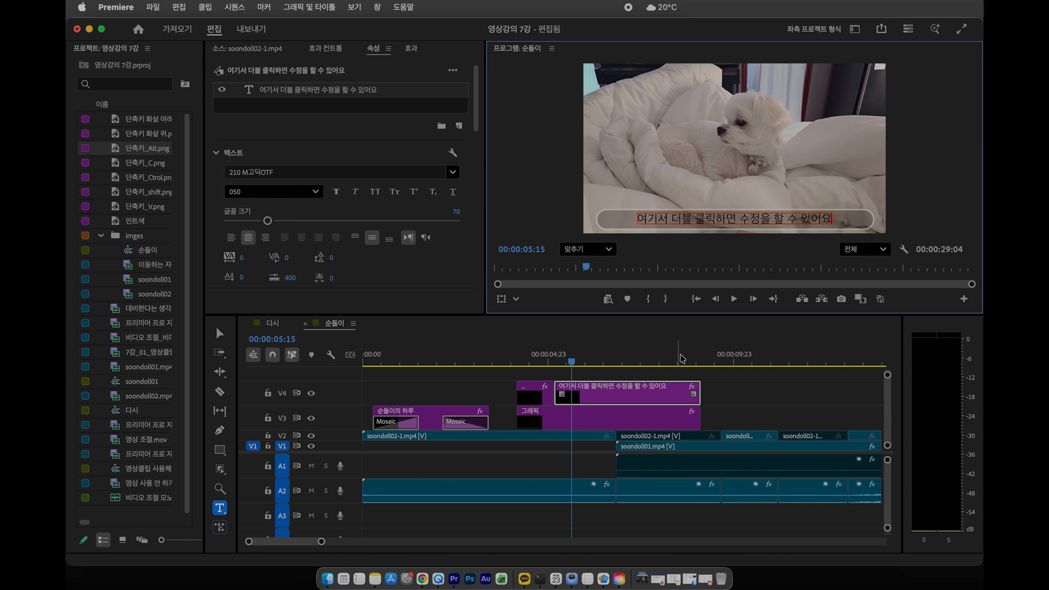
click(736, 389)
- Set the font style of both subtitle clips on V4 to 070 together
click(580, 400)
shift+click(539, 386)
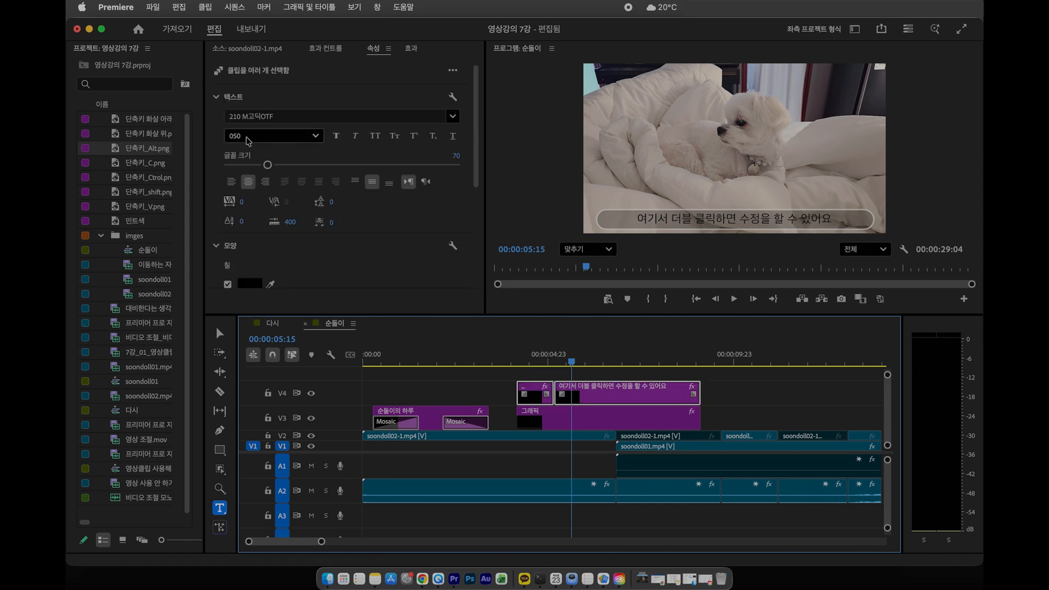
click(260, 136)
click(260, 228)
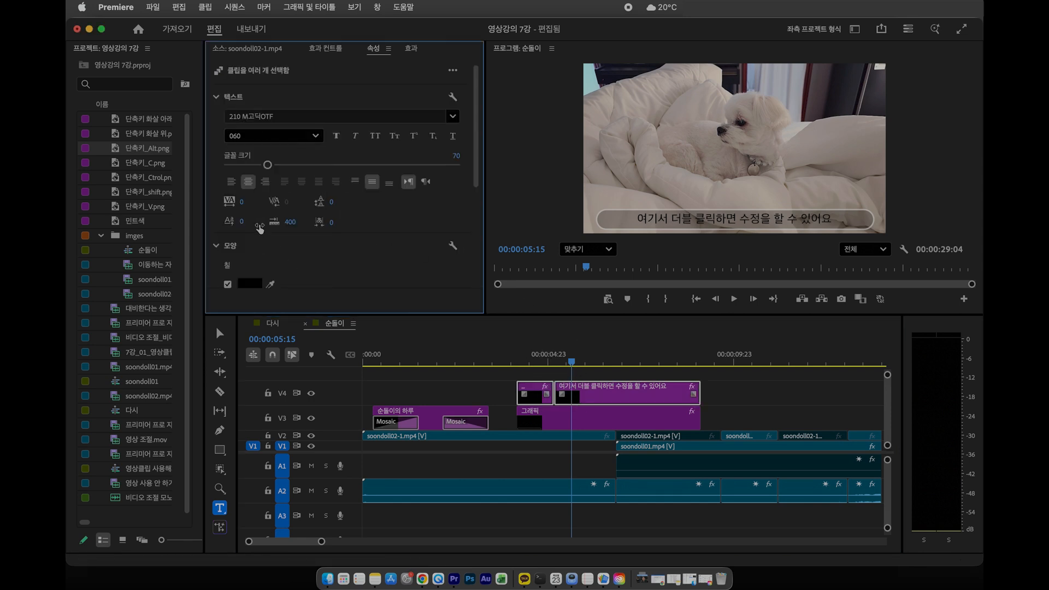
click(316, 136)
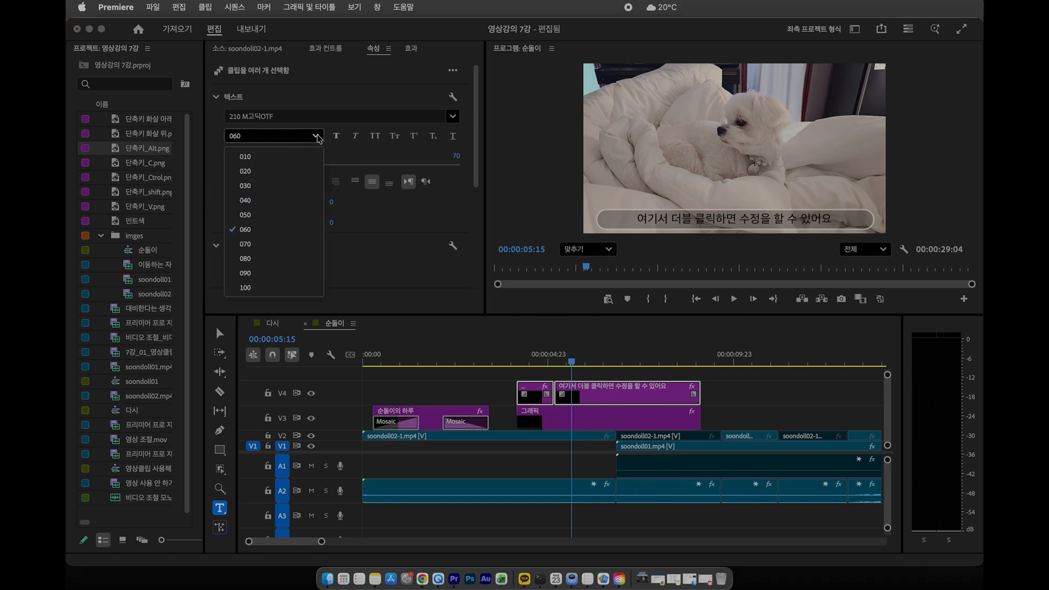
click(262, 244)
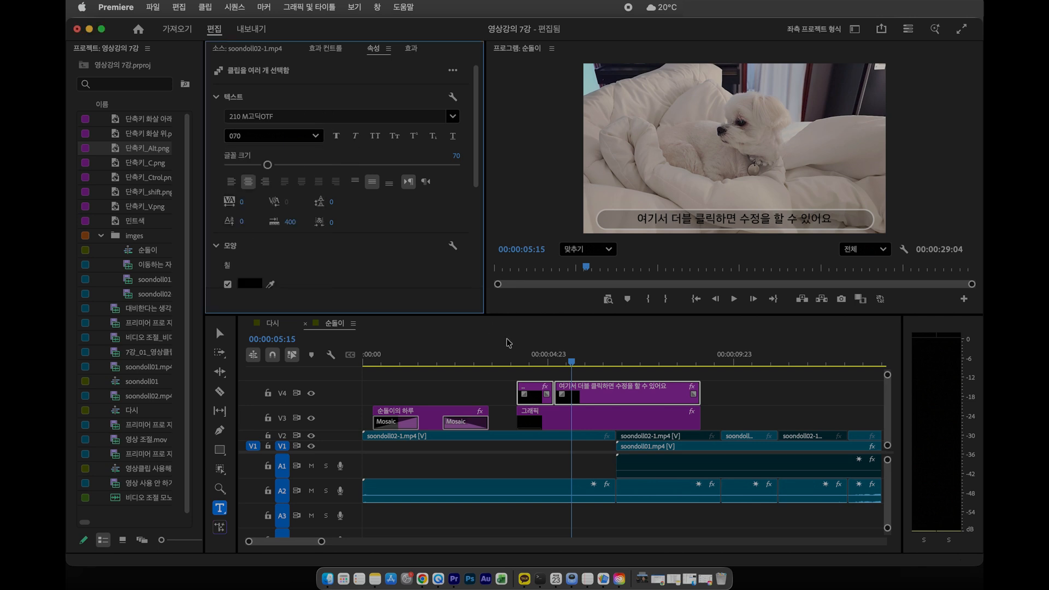
click(761, 413)
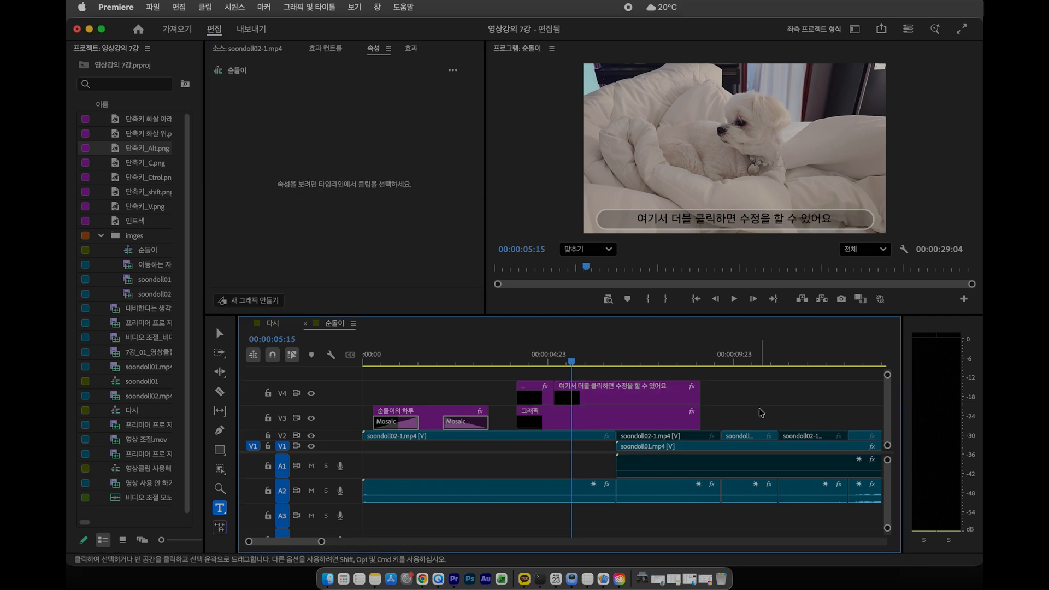
- Change the fill colour of the rectangle shape in the V3 graphic clip to grey 6C6B6B
click(607, 416)
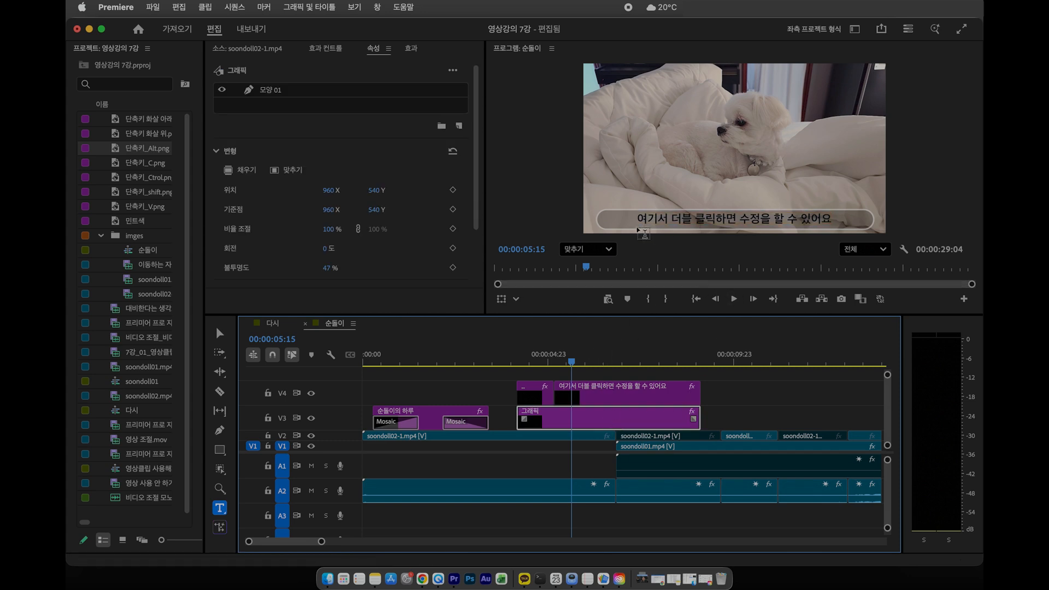
mouse_move(476, 209)
mouse_down()
mouse_move(470, 262)
mouse_move(494, 127)
mouse_move(475, 146)
mouse_move(475, 166)
mouse_up()
click(278, 95)
click(244, 192)
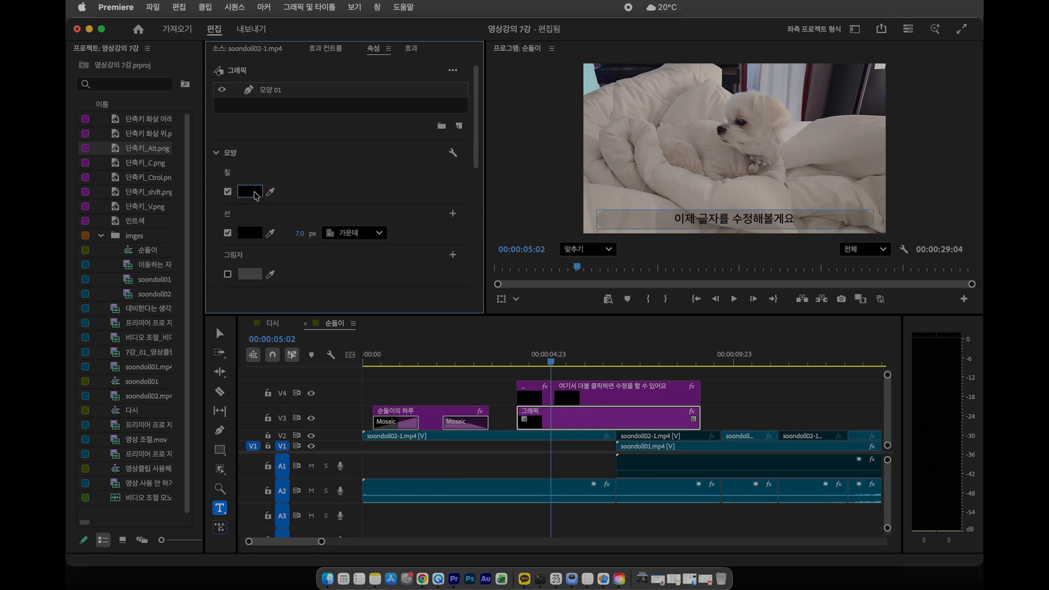
click(251, 192)
click(241, 286)
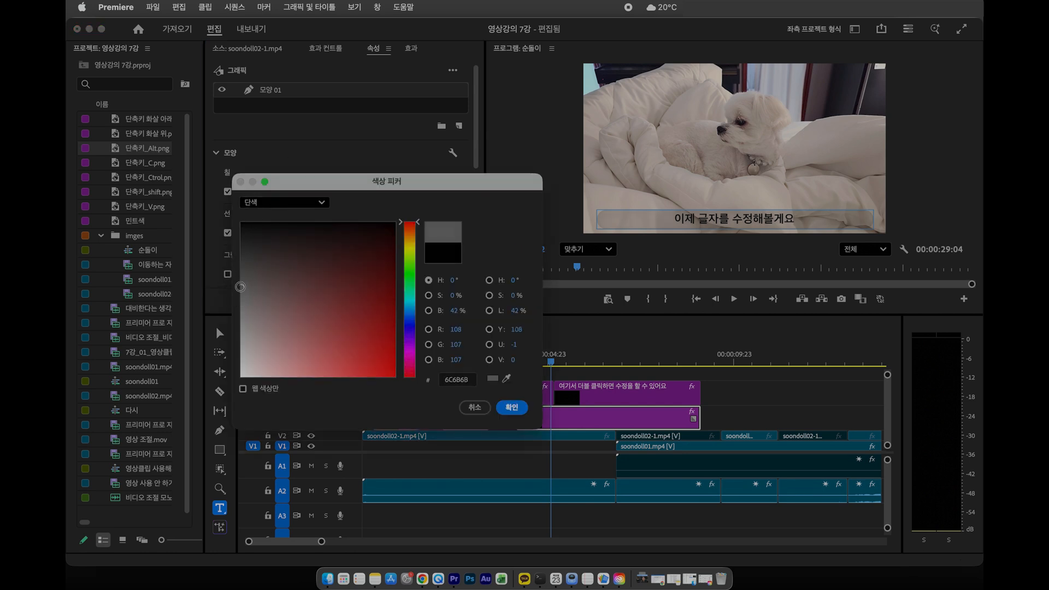
mouse_move(249, 304)
mouse_down()
mouse_move(236, 304)
mouse_move(240, 287)
mouse_up()
click(511, 407)
drag(477, 153, 476, 169)
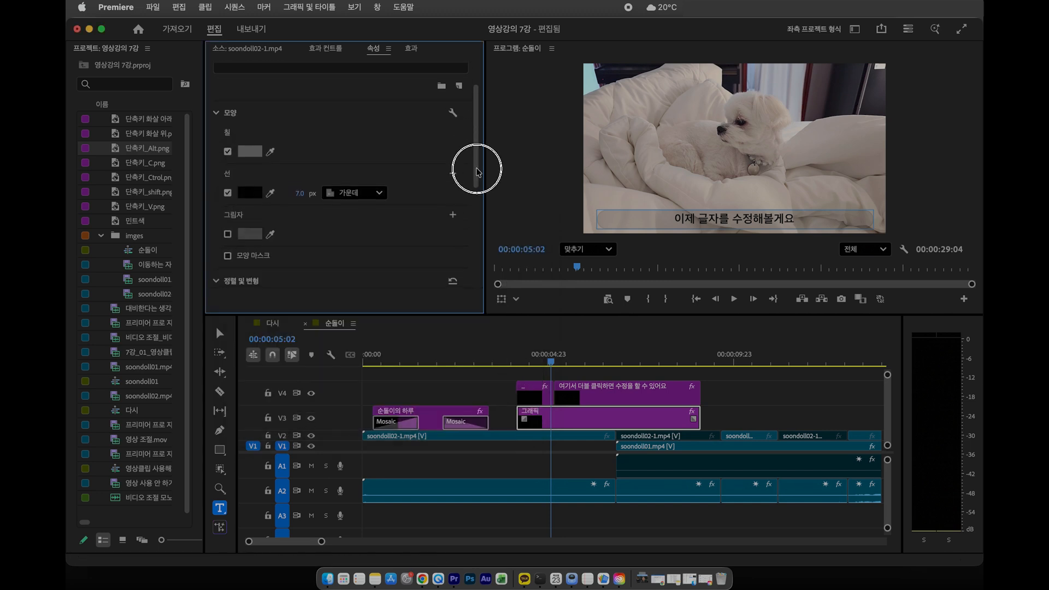
- Confirm black 000000 as the rectangle's stroke colour and play the sequence from the subtitle's start
click(248, 193)
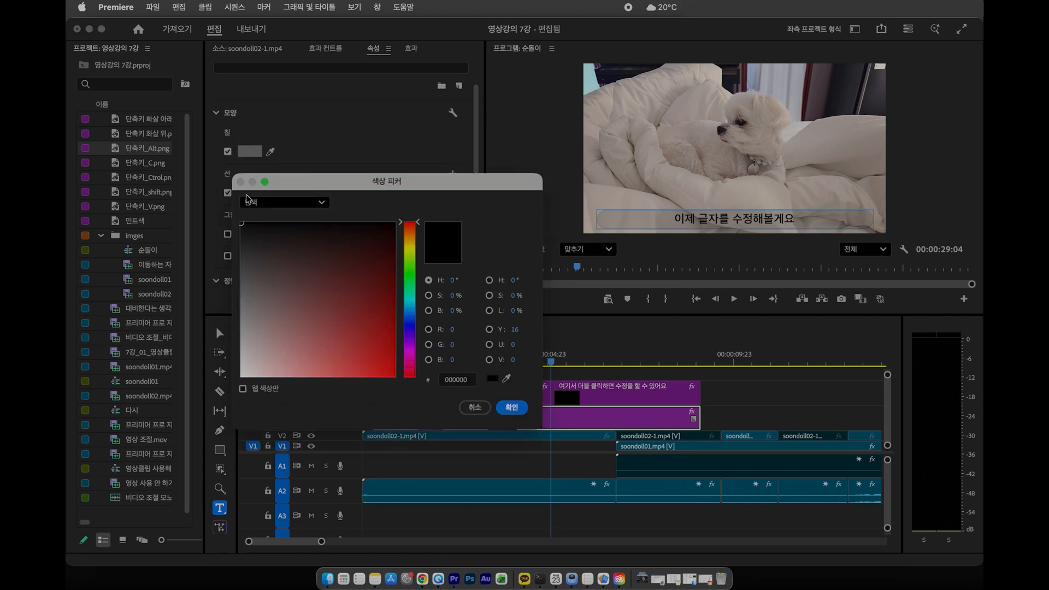
click(511, 407)
drag(476, 170, 475, 208)
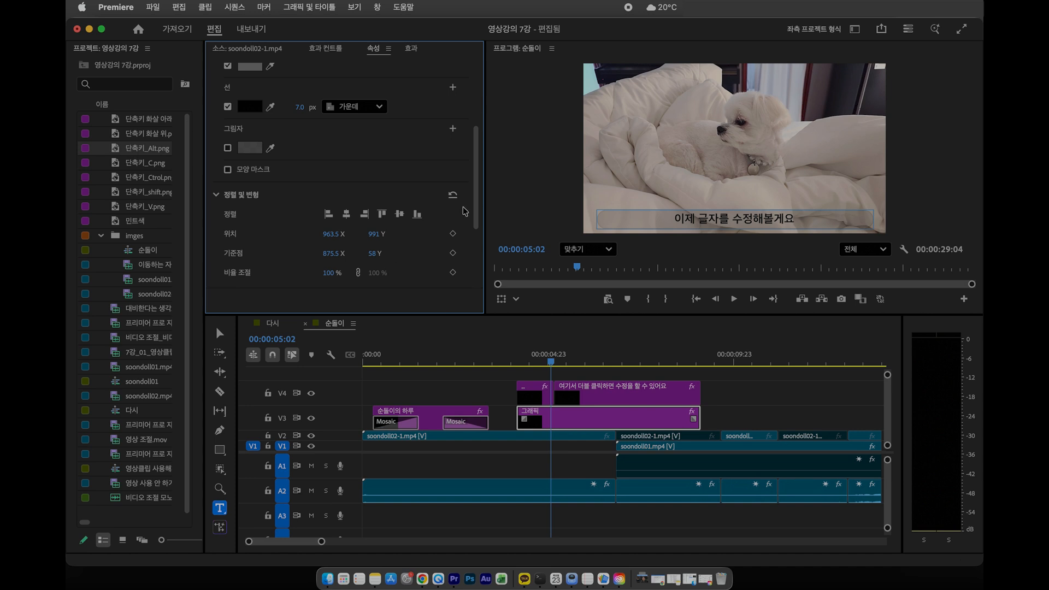
scroll(463, 211, down, 3)
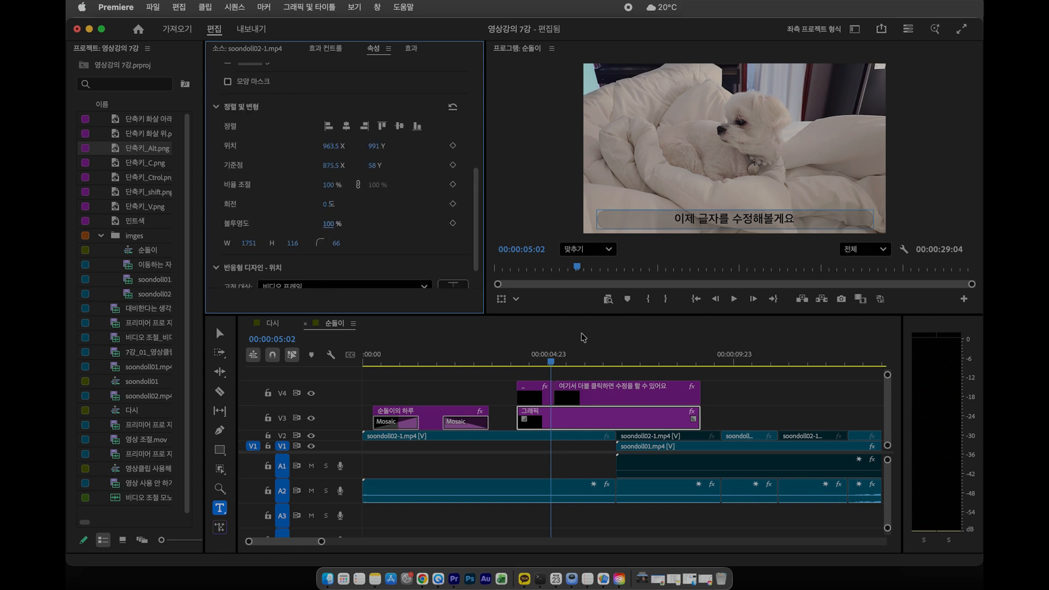
click(523, 361)
key(space)
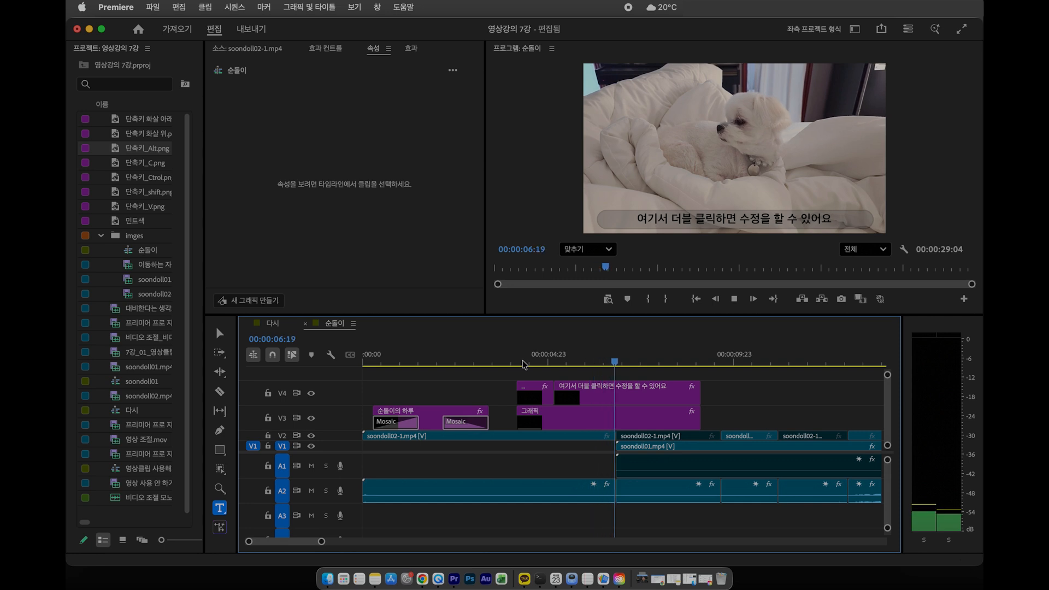
key(space)
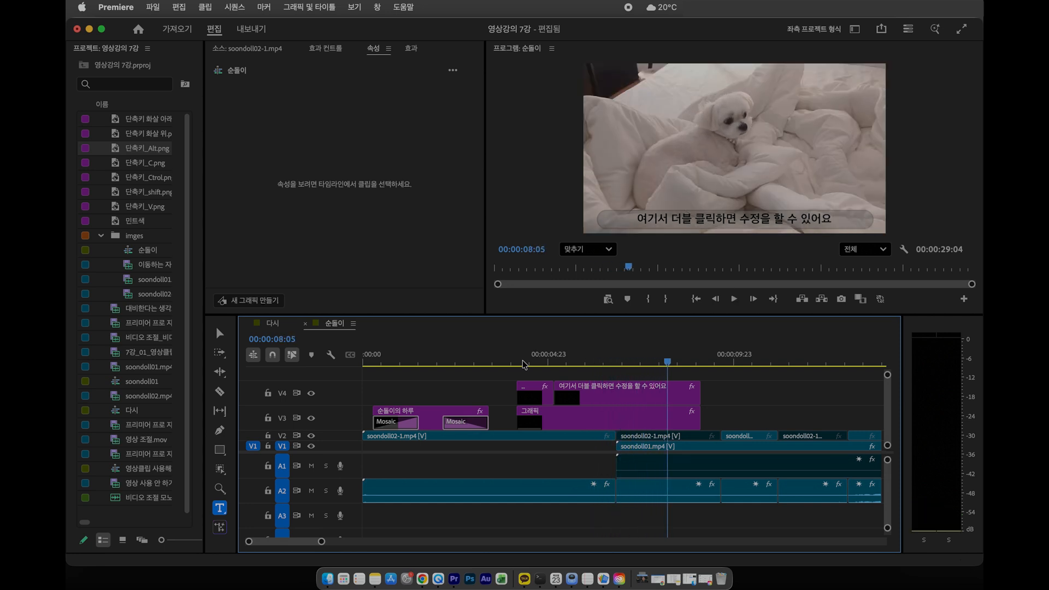
- Split the second subtitle clip on V4 slightly before the point where soondoll01.mp4 starts on V1
click(618, 398)
key(c)
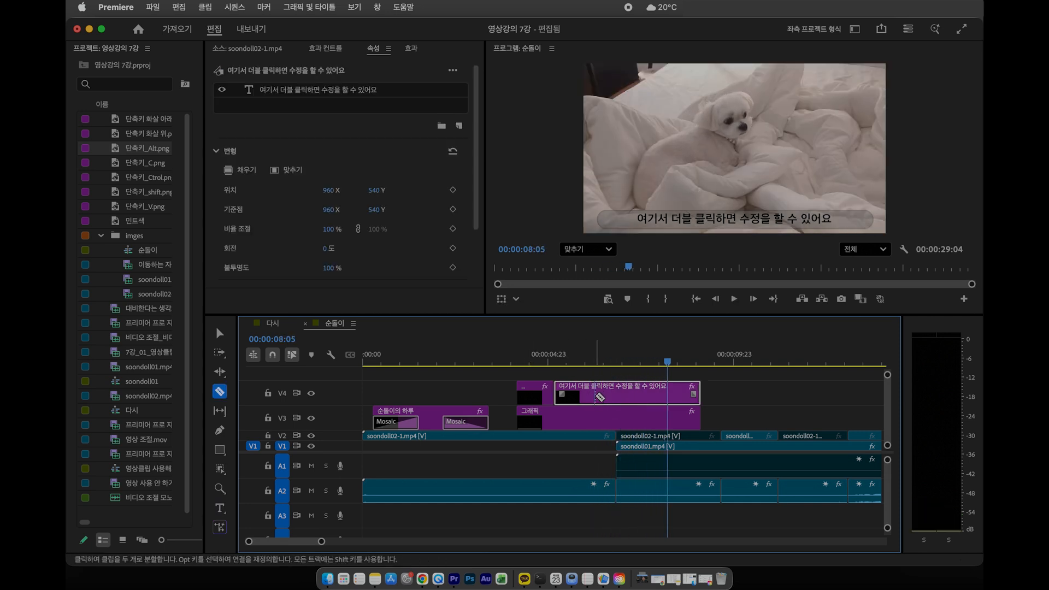
click(595, 391)
key(v)
- Replace the text of the third subtitle clip on V4 with "한 번 이 텍스트에 옆에 화살표를 눌러서 열어줄게요"
drag(592, 358, 608, 356)
click(616, 377)
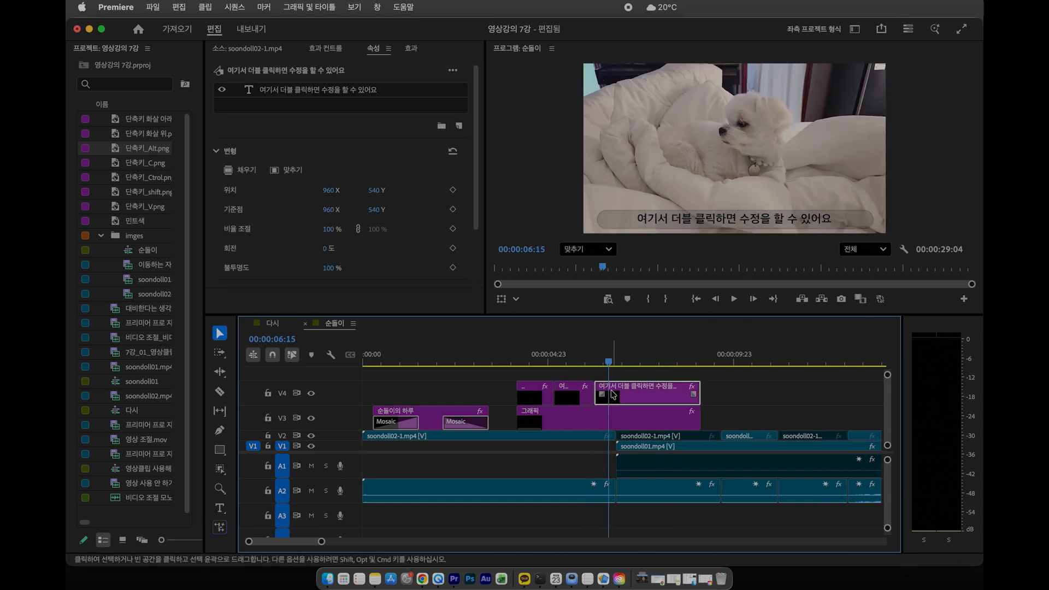
click(619, 390)
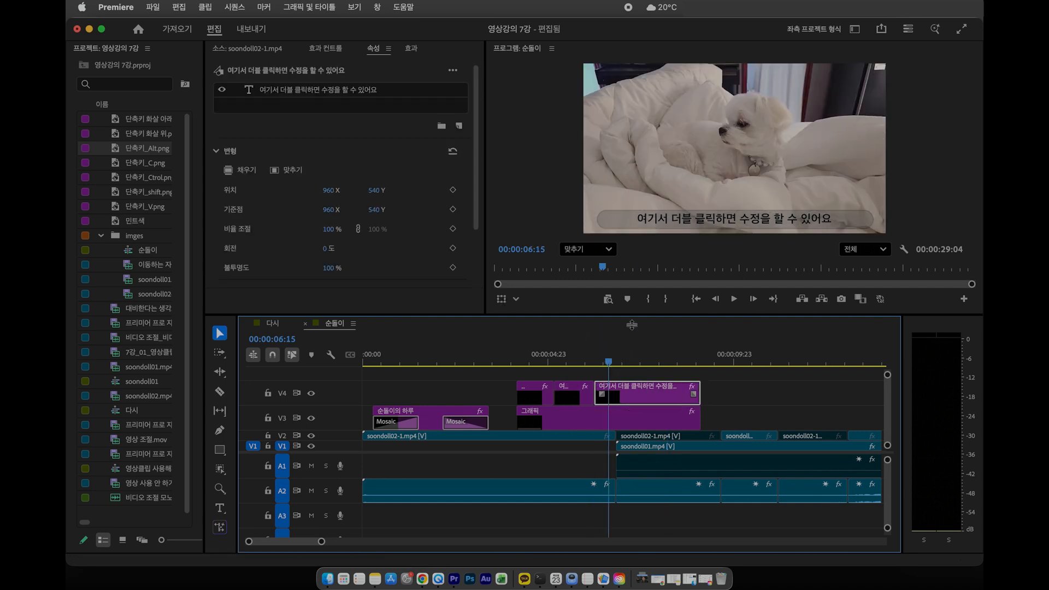
click(650, 223)
double_click(650, 223)
click(629, 376)
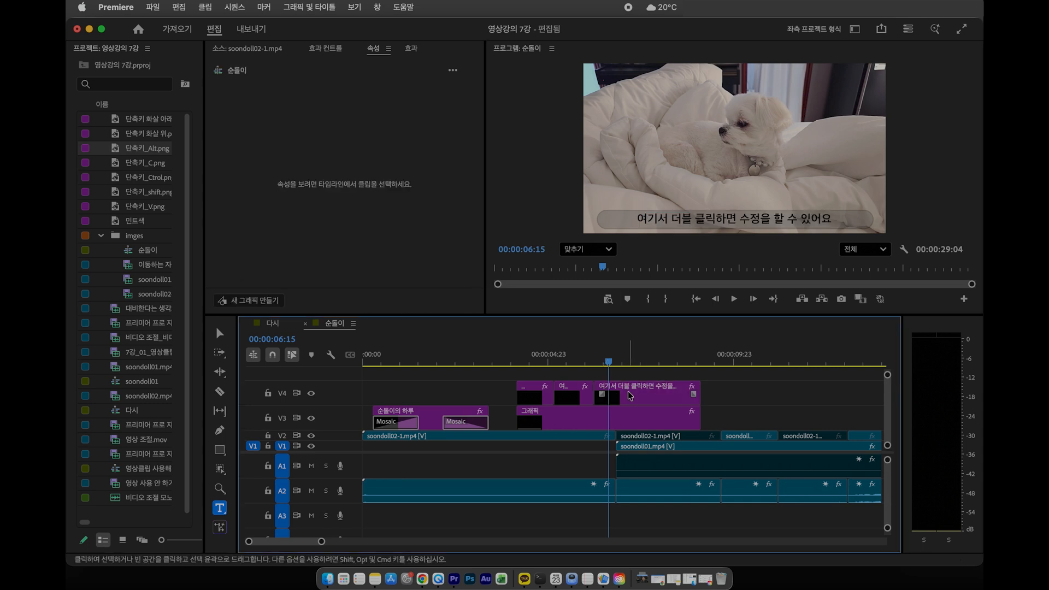
click(629, 398)
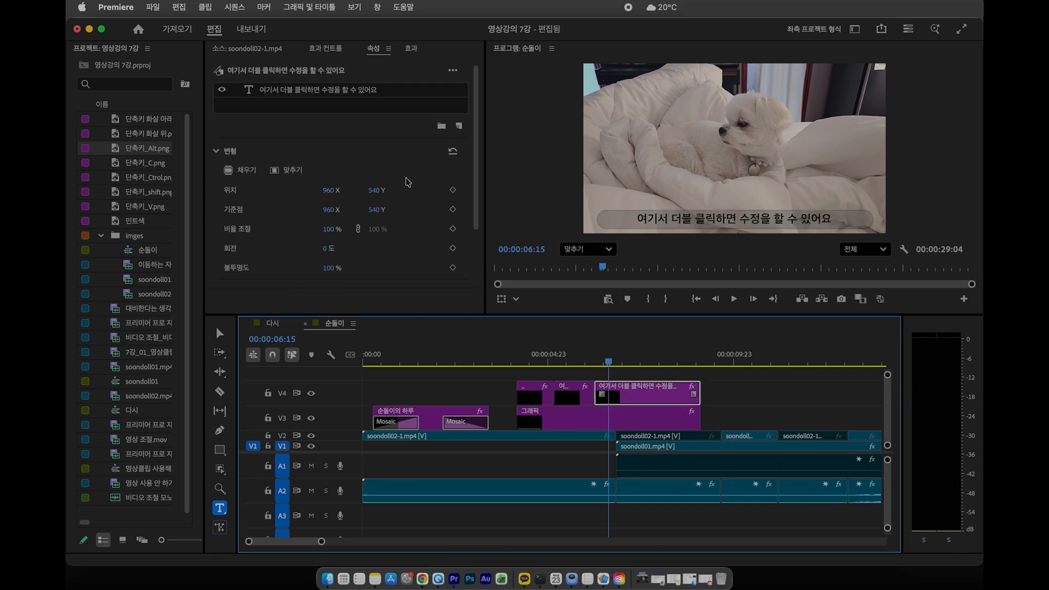
double_click(327, 96)
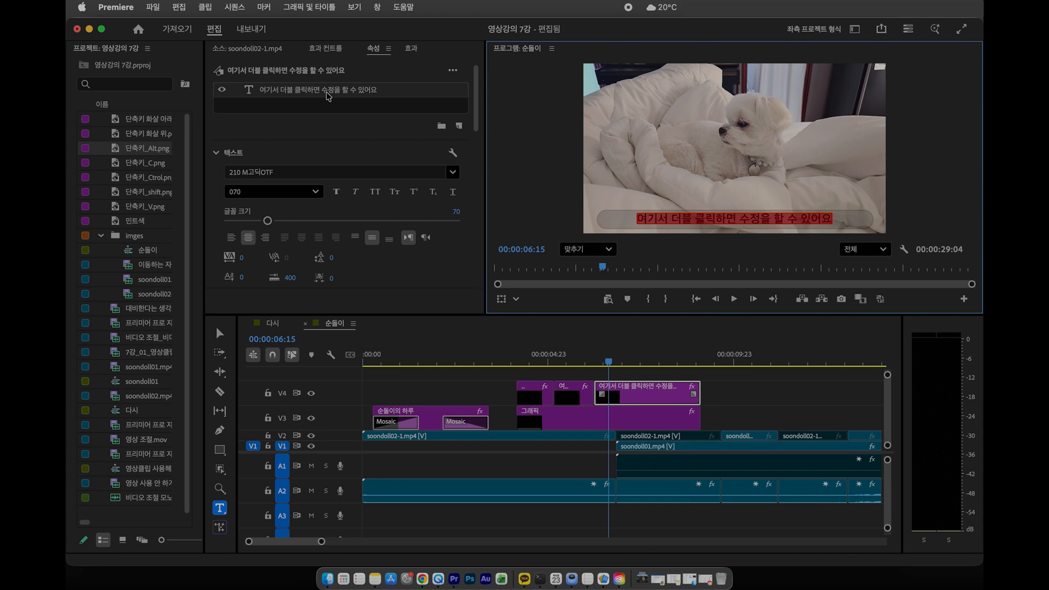
text(ㅎ)
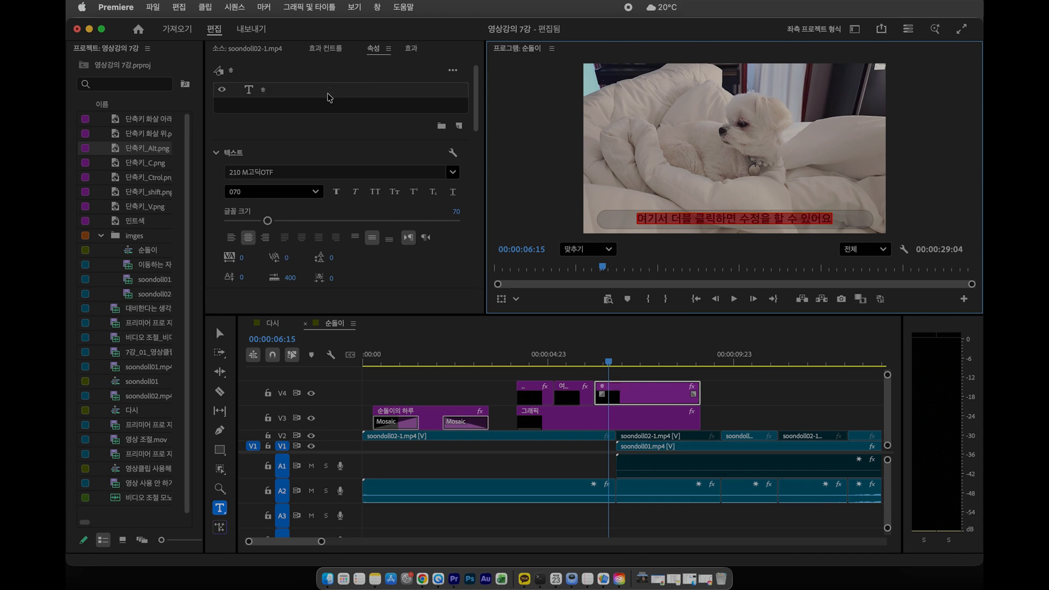
text(ㅏㄴㅂ)
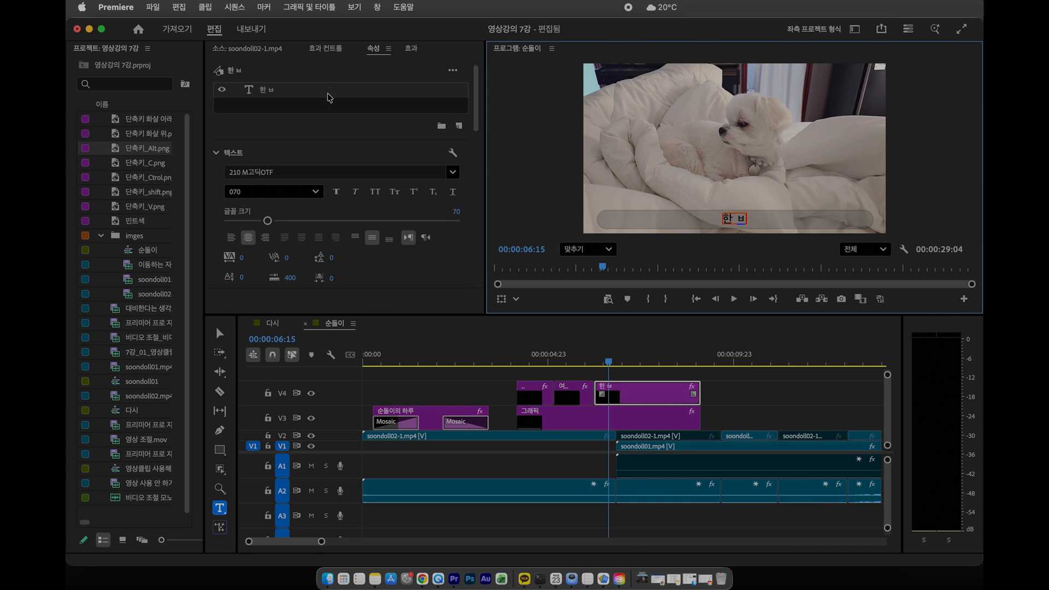
text(ㅓㄴㅇㅣㅌㅔㄱㅅㅡㅌㅡㅇㅔ ㅇㅕㄷ)
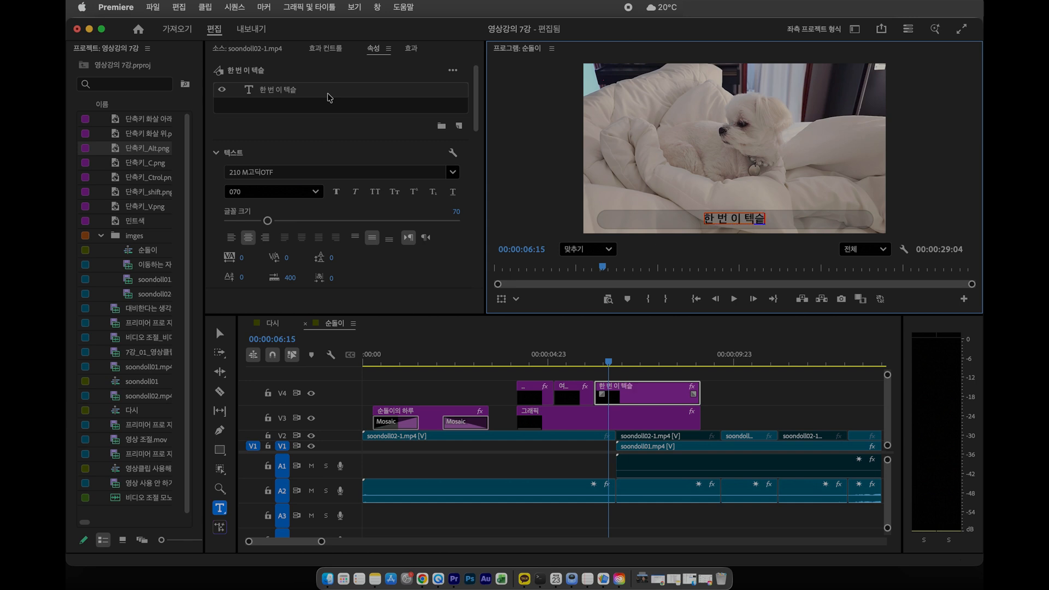
text(ㅇㅔ ㅎㅘㅅㅏㄹㅍㅛ)
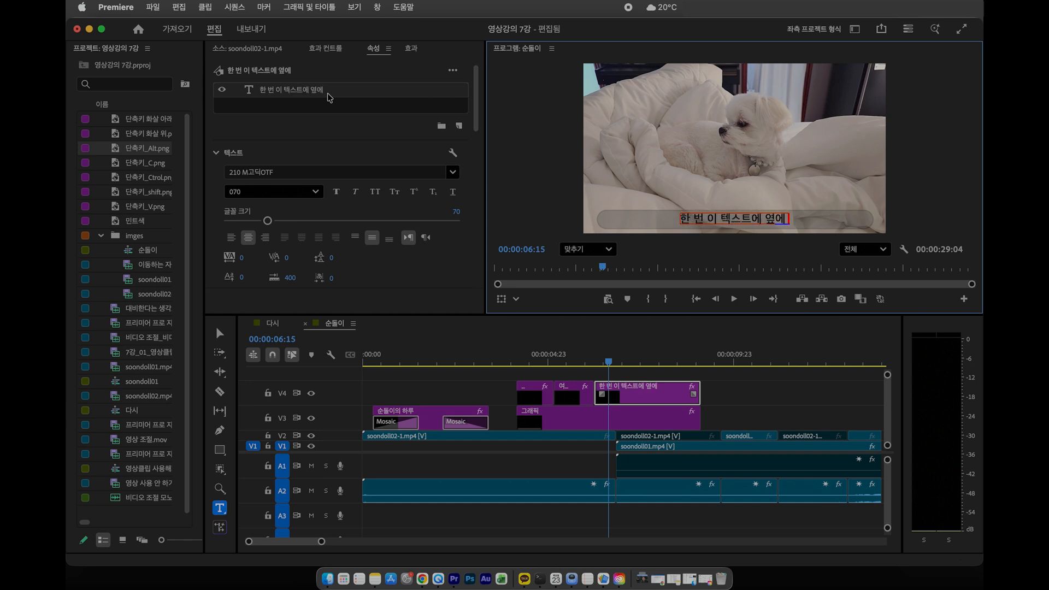
text(ㄹㅡㄹ ㄴㅜㄹㄹ)
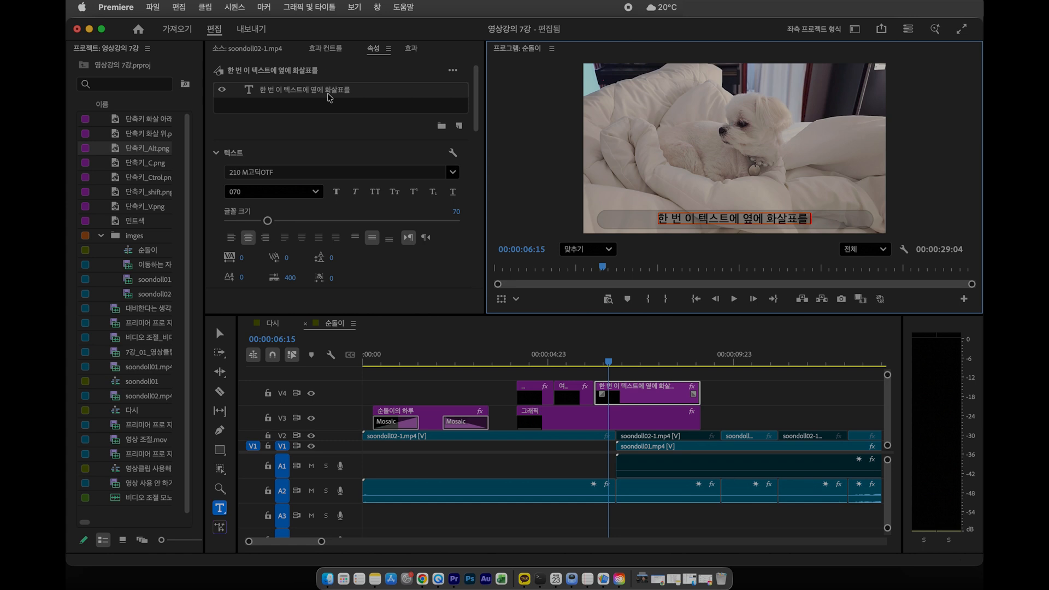
text(ㅓㅅㅓ ㅇㅕㄹㅇㅓ)
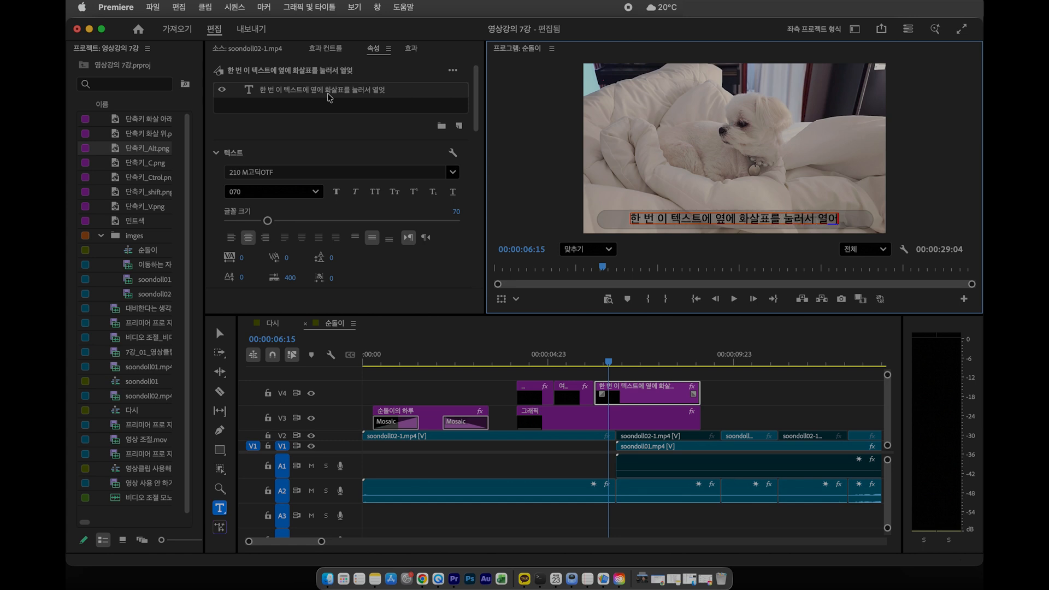
text(ㅈㅜㄹㄱㅔㅇㅛ)
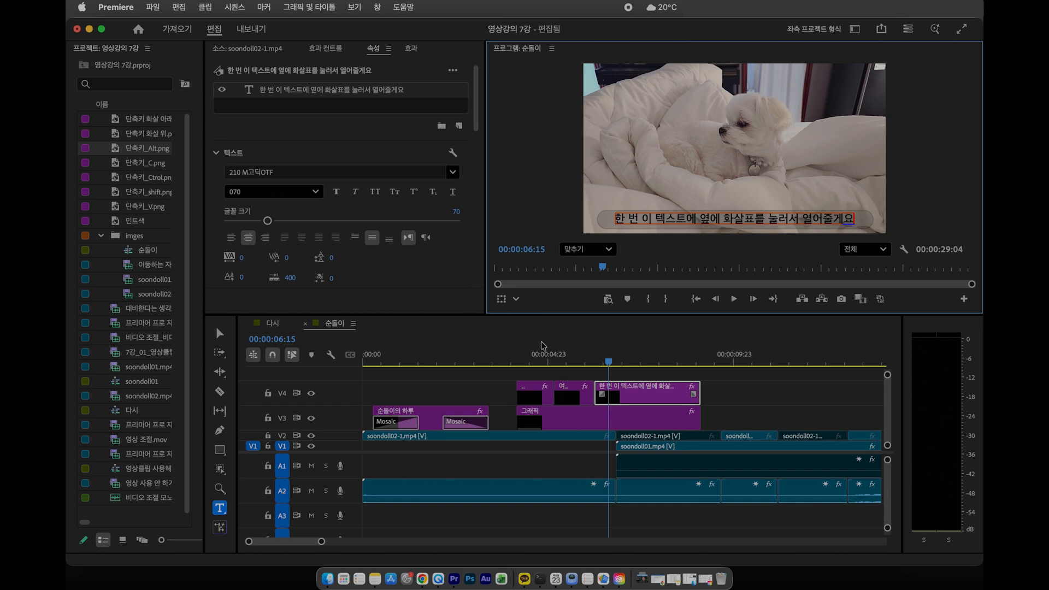
- Play back the subtitles and split the third subtitle clip on V4 a little before its middle
drag(536, 362, 517, 363)
key(space)
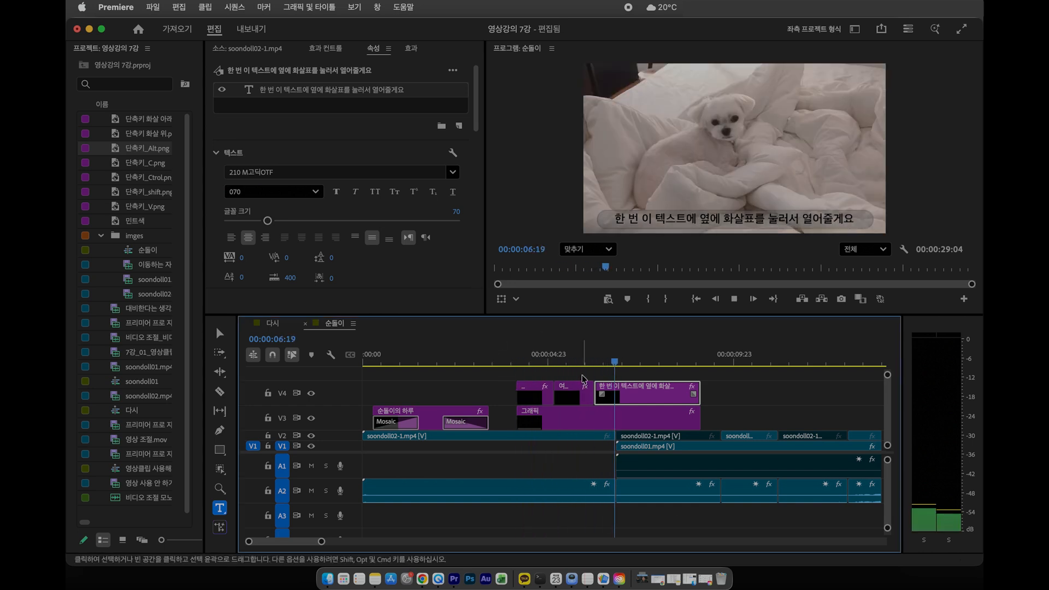
key(space)
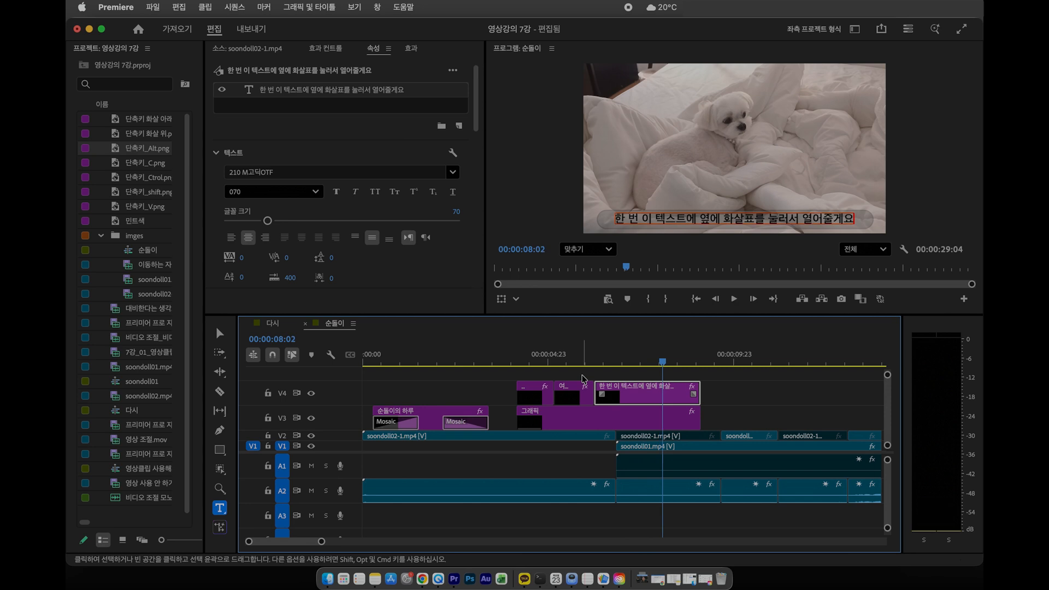
key(c)
click(640, 396)
key(v)
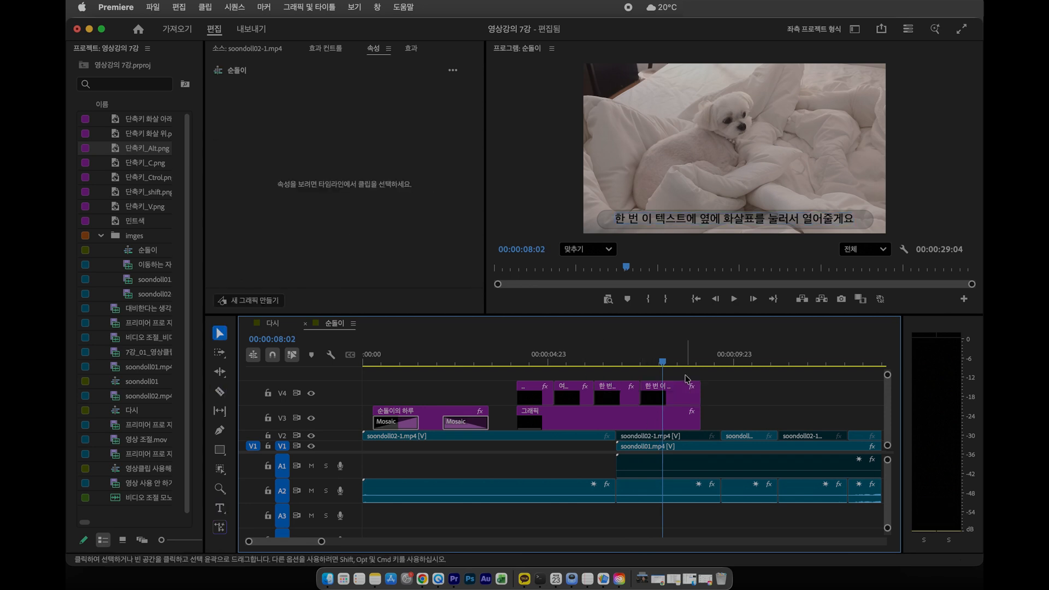
- Set the font size of all four subtitle clips on V4 to 60 and check the third one in the preview
click(728, 389)
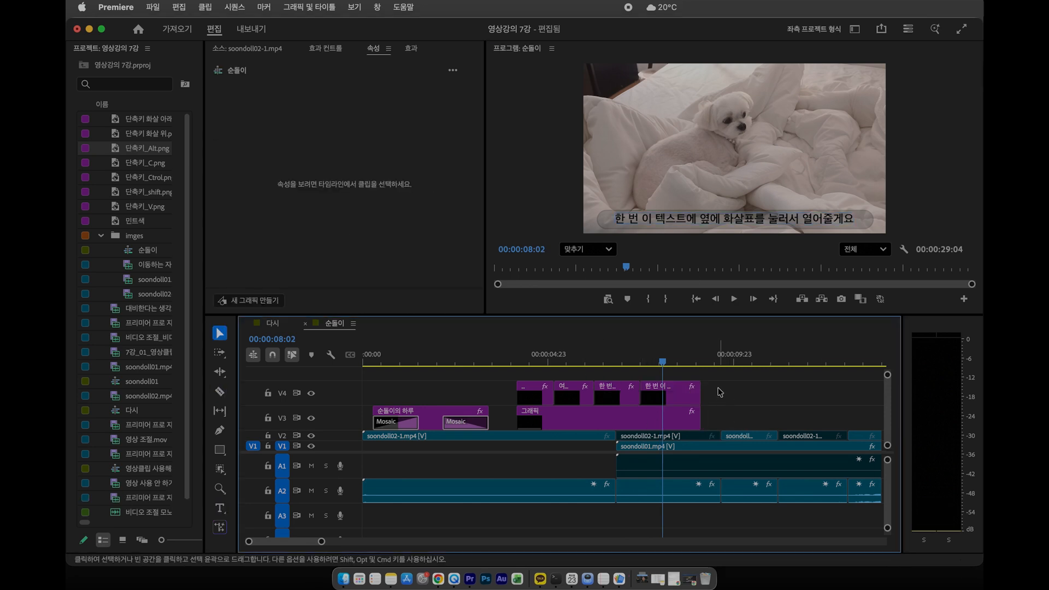
drag(728, 388, 516, 393)
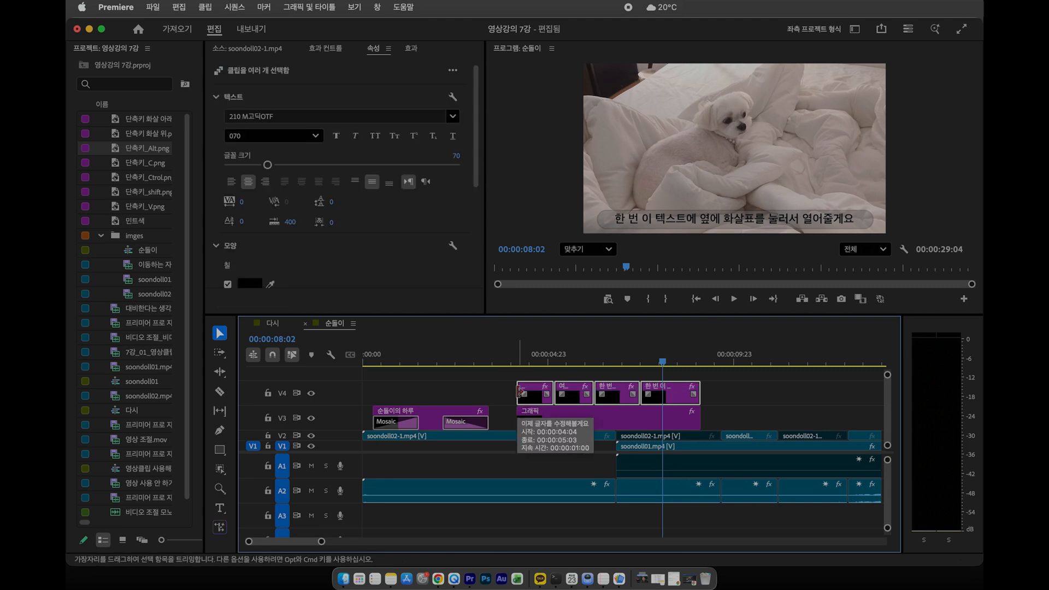
mouse_move(475, 117)
mouse_down()
mouse_move(468, 223)
mouse_move(475, 98)
mouse_up()
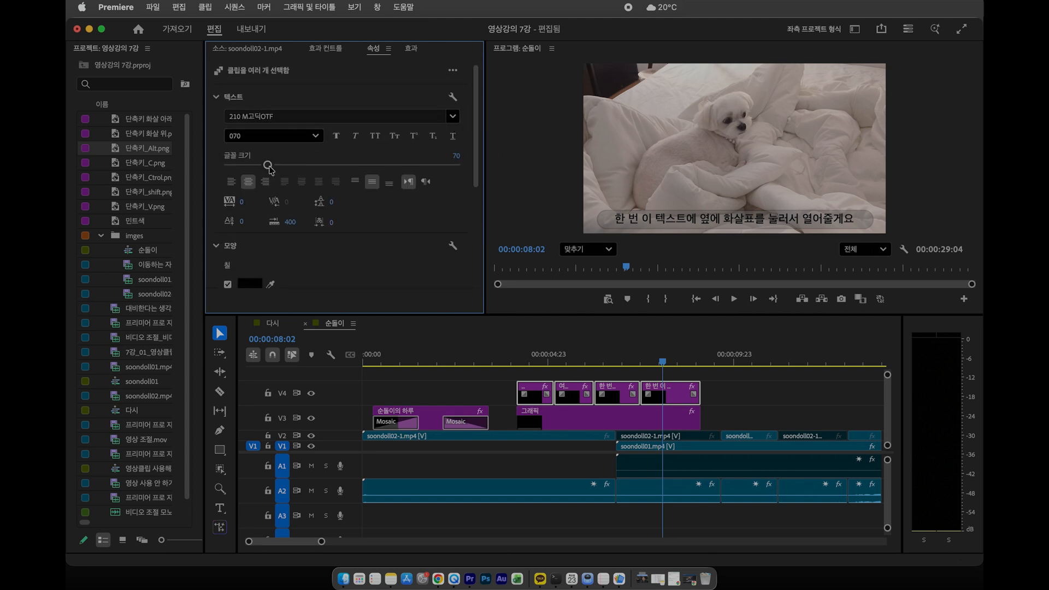
click(448, 153)
text(60)
key(Return)
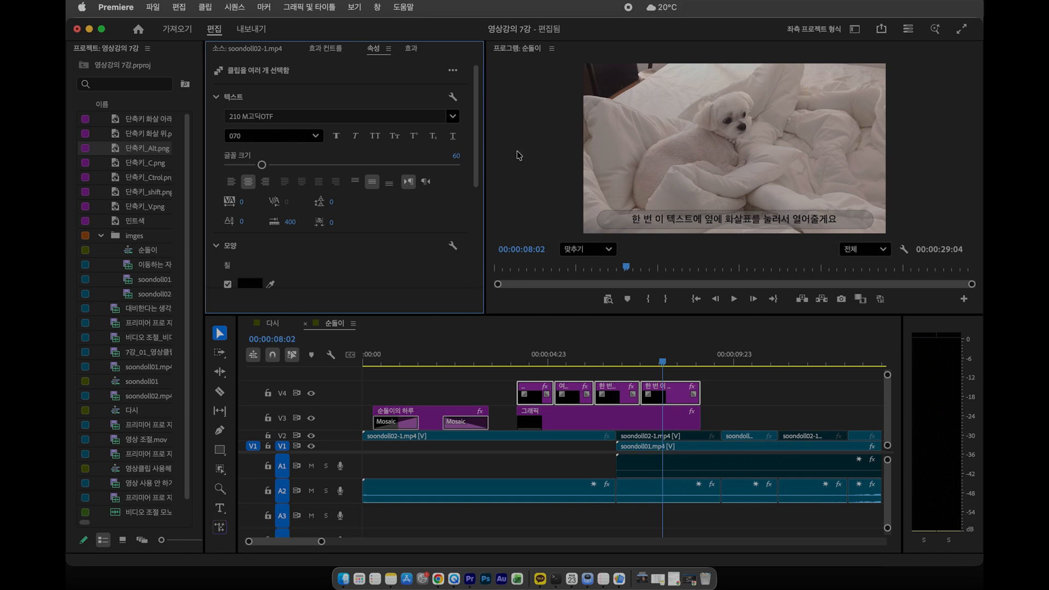
click(618, 363)
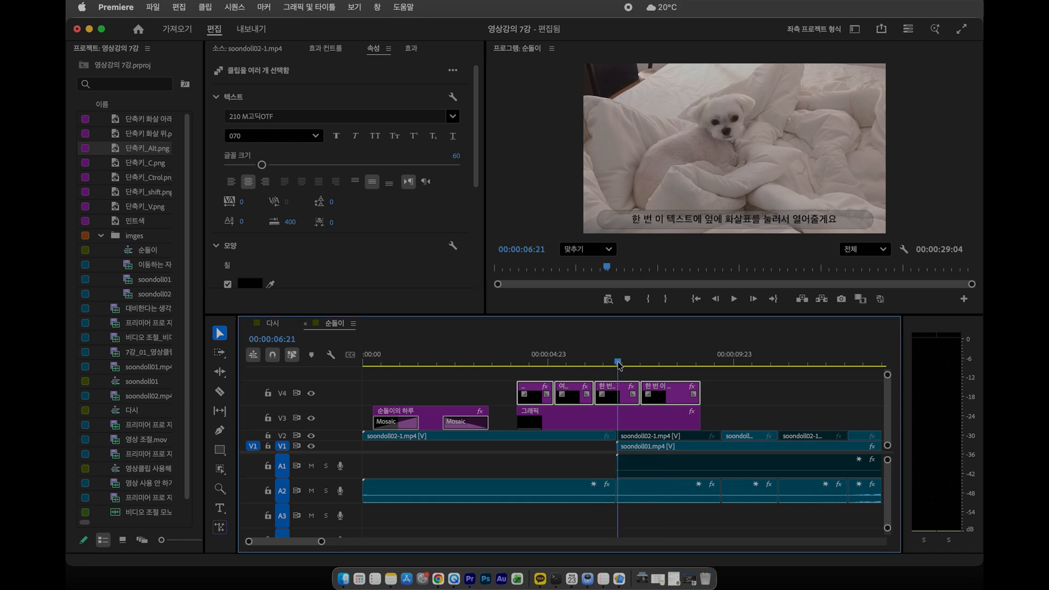
mouse_move(618, 363)
mouse_down()
mouse_move(541, 364)
mouse_move(634, 364)
mouse_up()
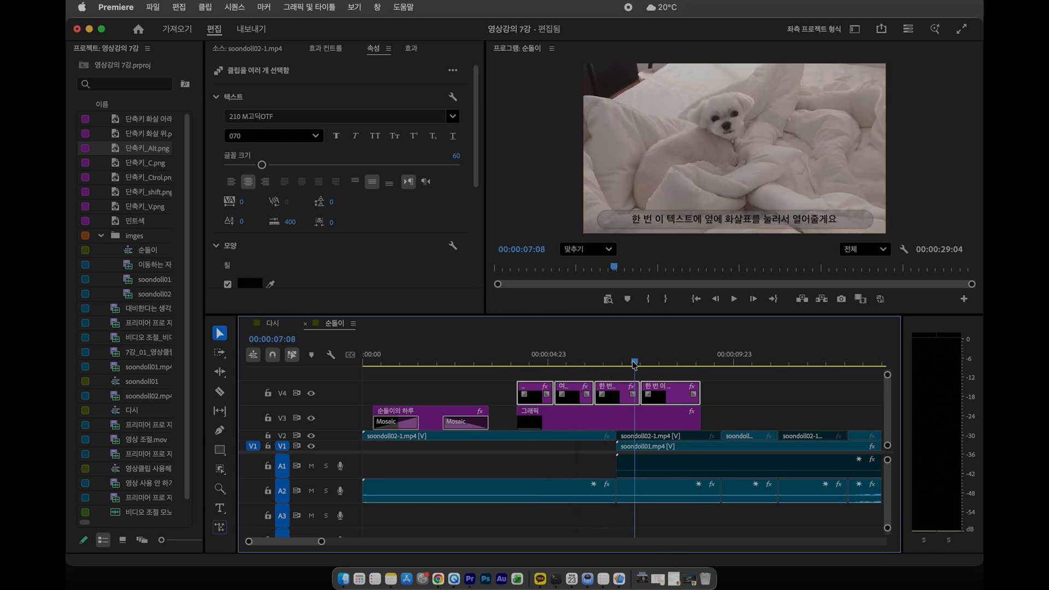
- Set the font size of all four V4 subtitle clips together to 65
drag(707, 377, 536, 393)
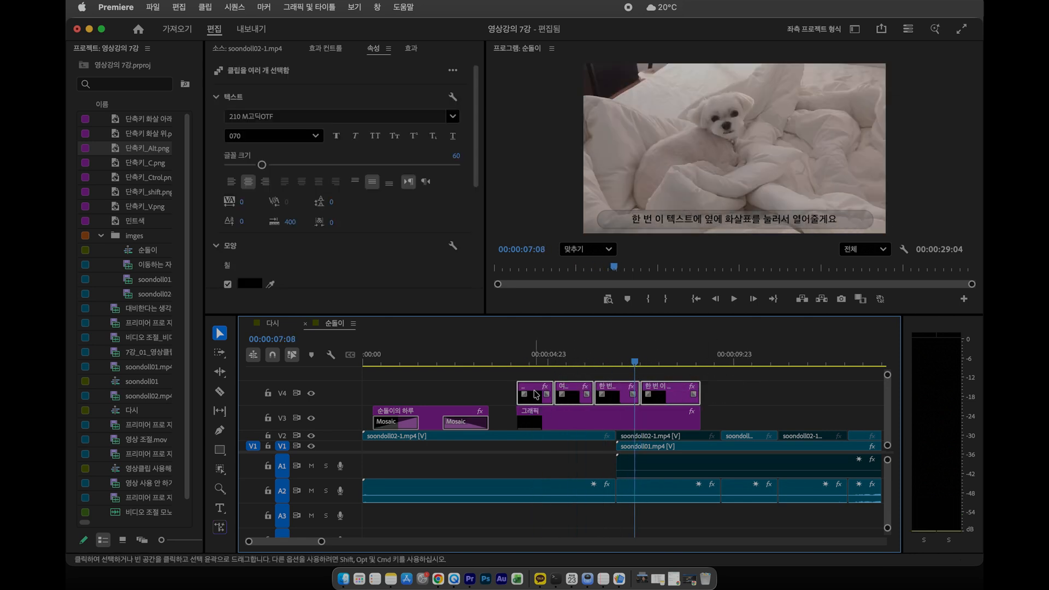
click(456, 156)
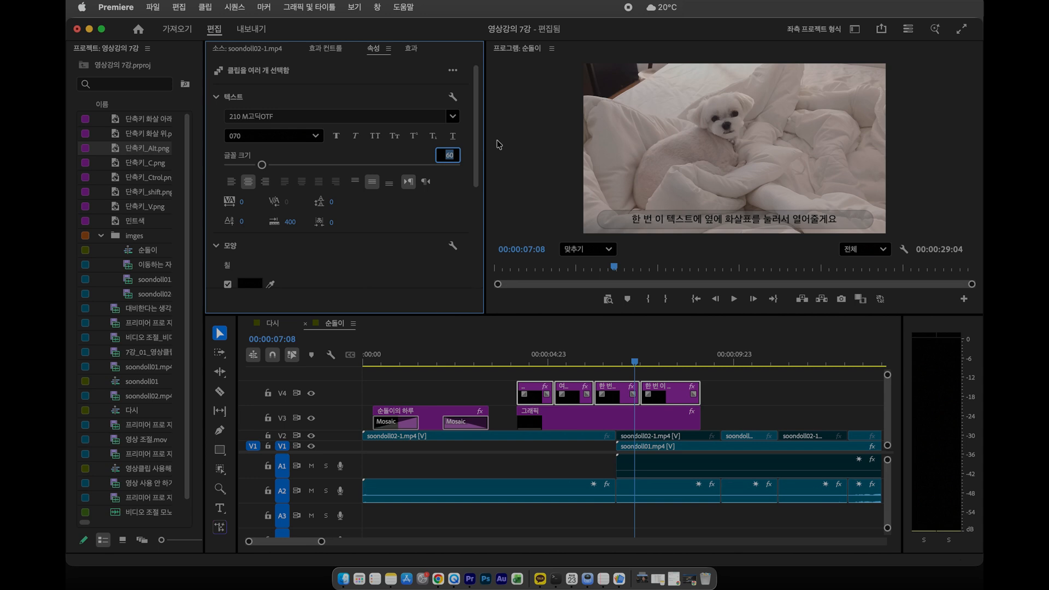
text(7)
key(Return)
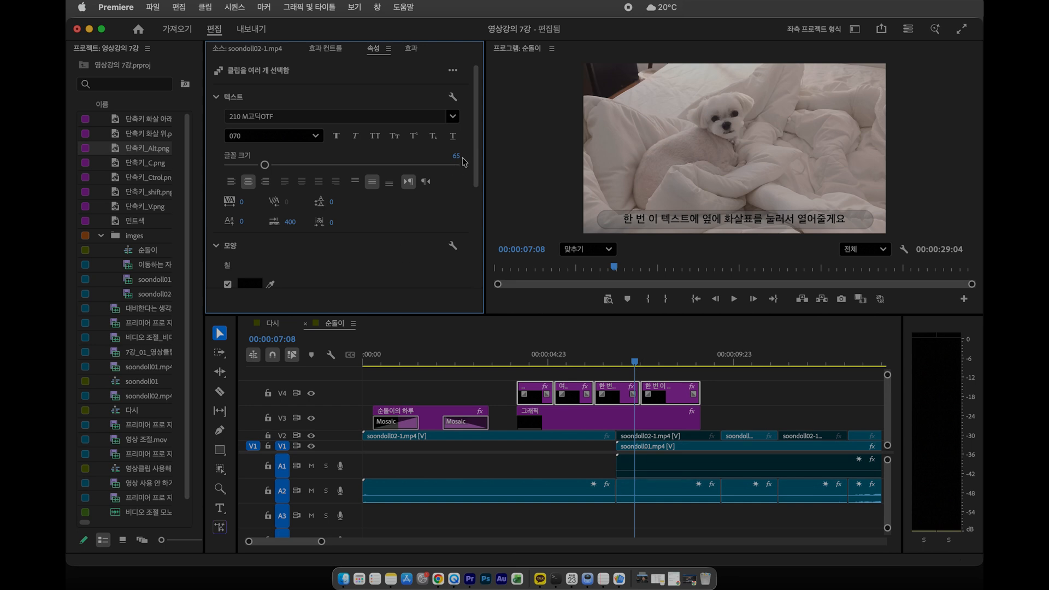
mouse_move(474, 151)
mouse_down()
mouse_move(466, 248)
mouse_move(471, 147)
mouse_up()
click(754, 403)
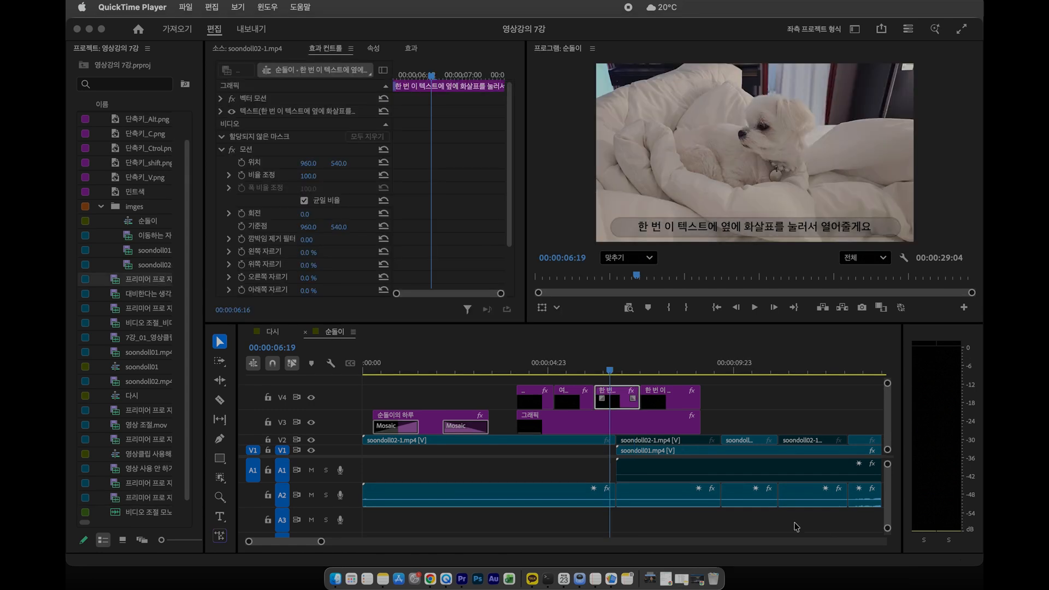
- Examine the Motion settings of the third subtitle clip, the soondoll02-1.mp4 clips on V2 and the rectangle graphic on V3
click(708, 411)
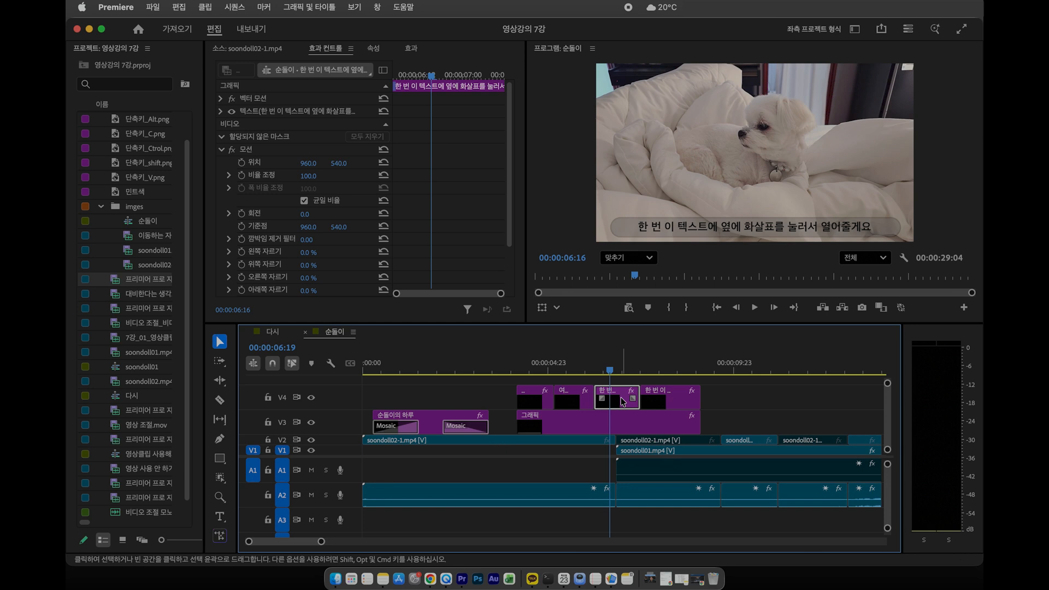
click(373, 48)
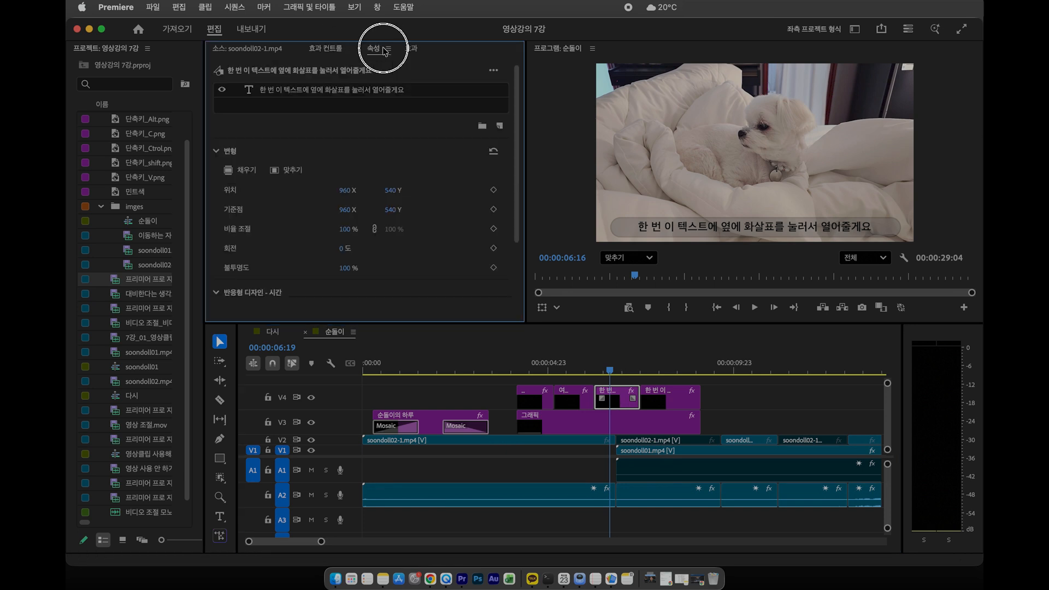
click(338, 50)
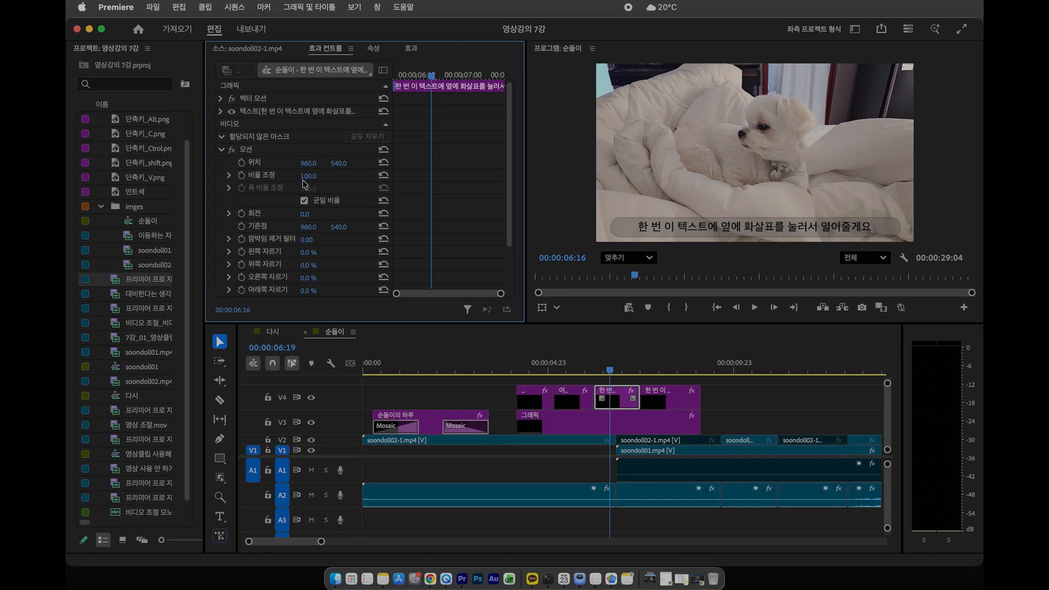
click(250, 149)
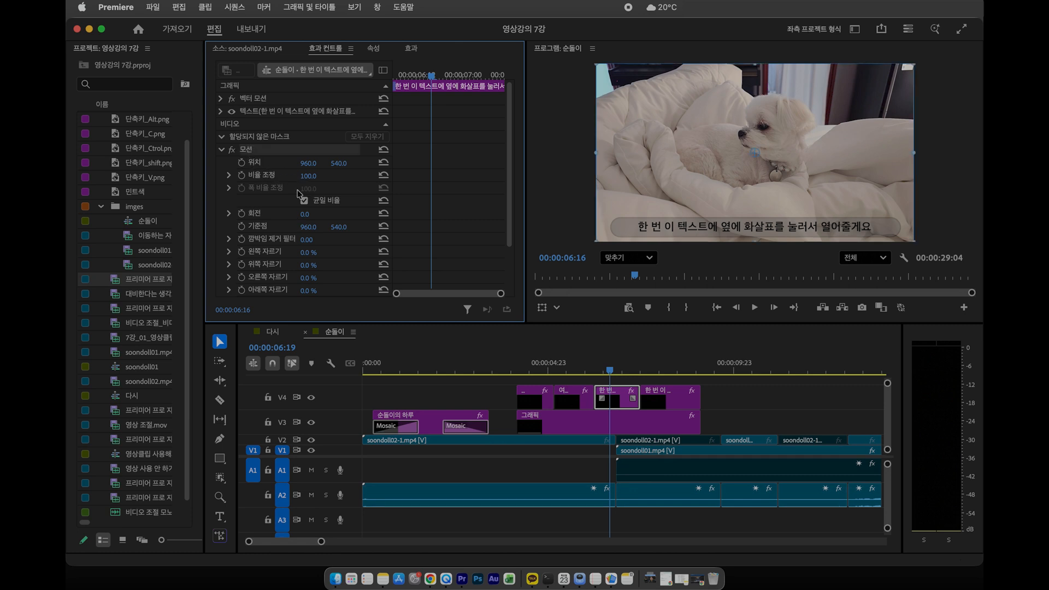
click(589, 423)
click(651, 442)
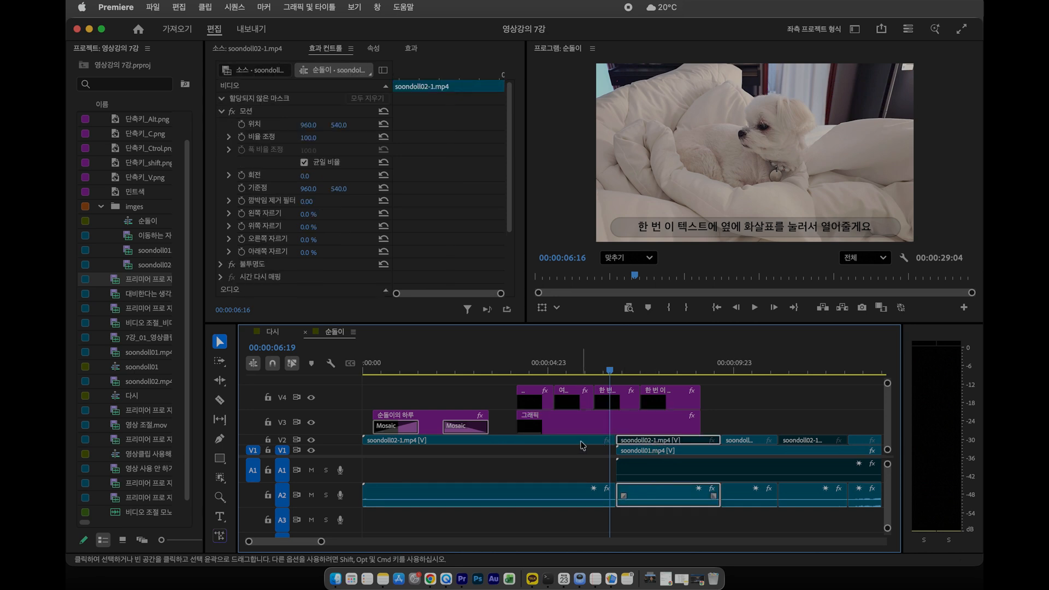
click(580, 441)
click(610, 422)
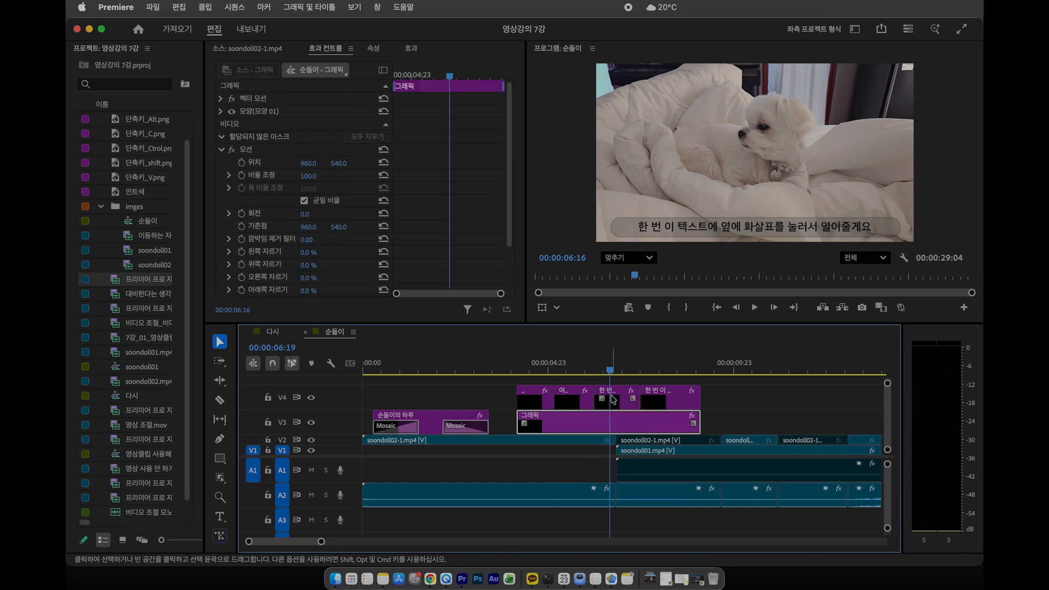
click(611, 397)
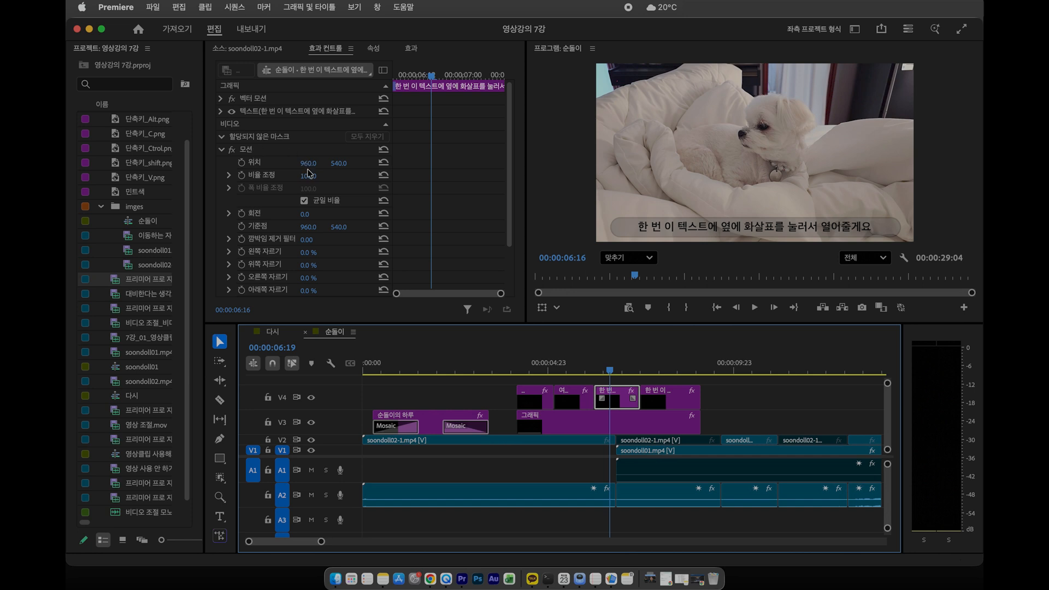
- Try different Motion position and rotation values on the third subtitle clip, undoing each change
drag(308, 164, 317, 176)
key(super+z)
key(super+z)
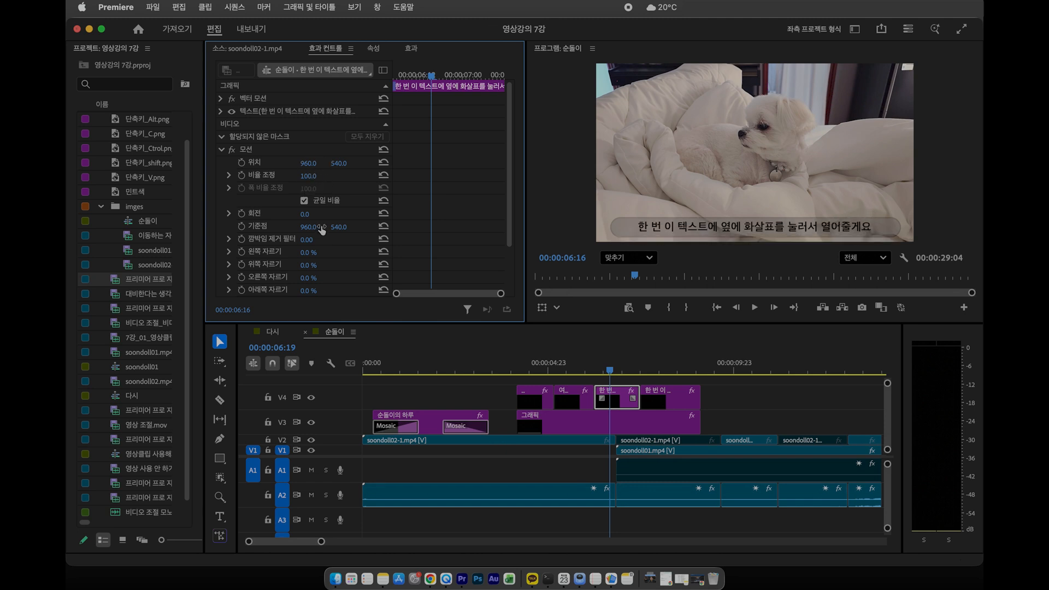
drag(303, 214, 312, 228)
key(super+z)
key(super+z)
- Move the third subtitle clip's Motion anchor point in the preview to about 462.6, 473.9
click(302, 149)
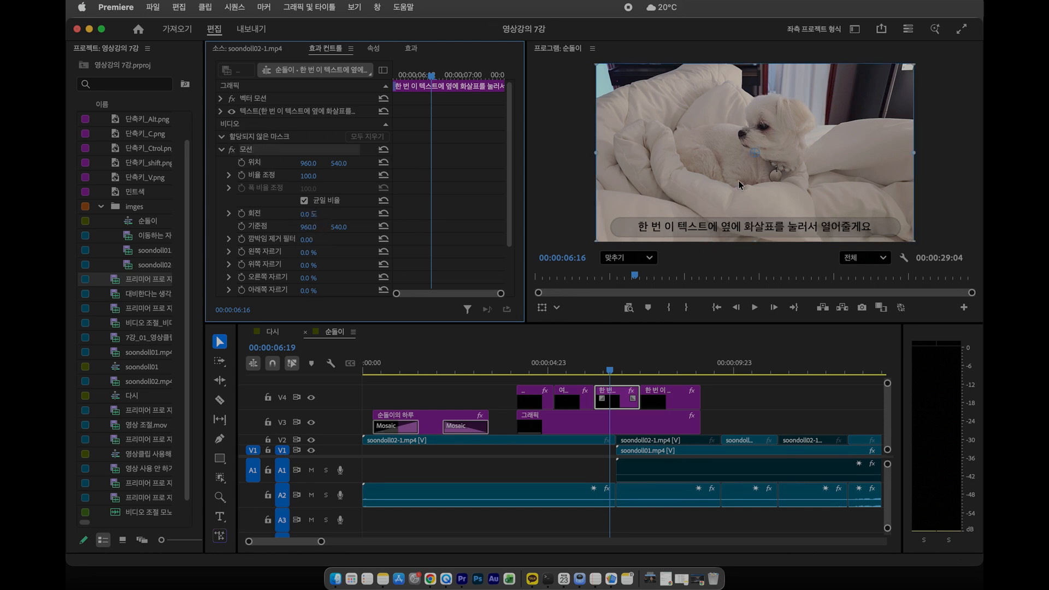
drag(755, 152, 672, 141)
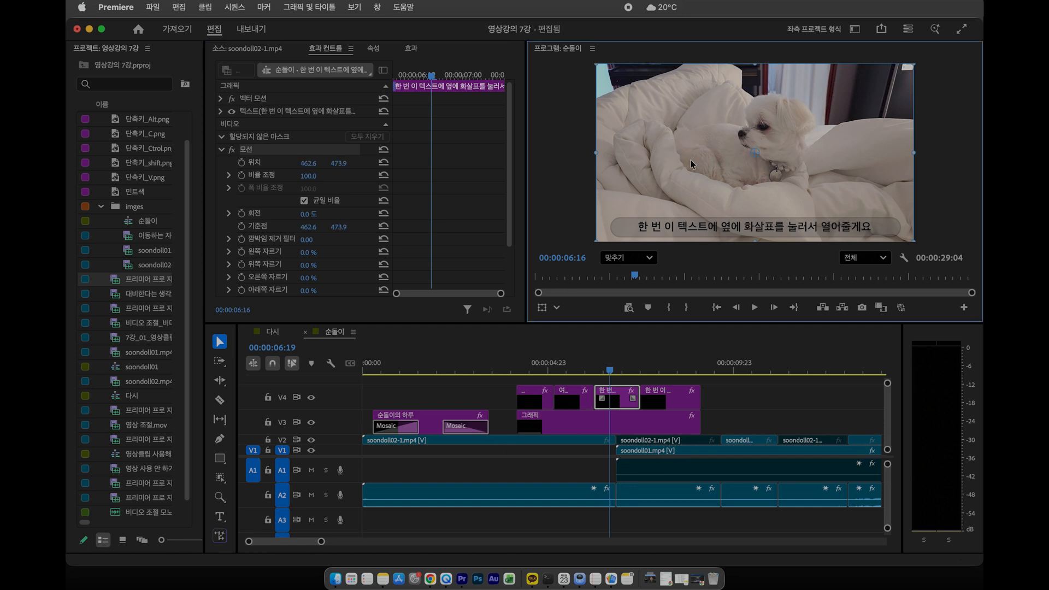
- Try moving the third subtitle clip in the preview and changing its Motion position, and undo the Motion and anchor point changes
key(super+s)
drag(691, 164, 789, 201)
key(super+z)
drag(334, 162, 335, 161)
key(super+z)
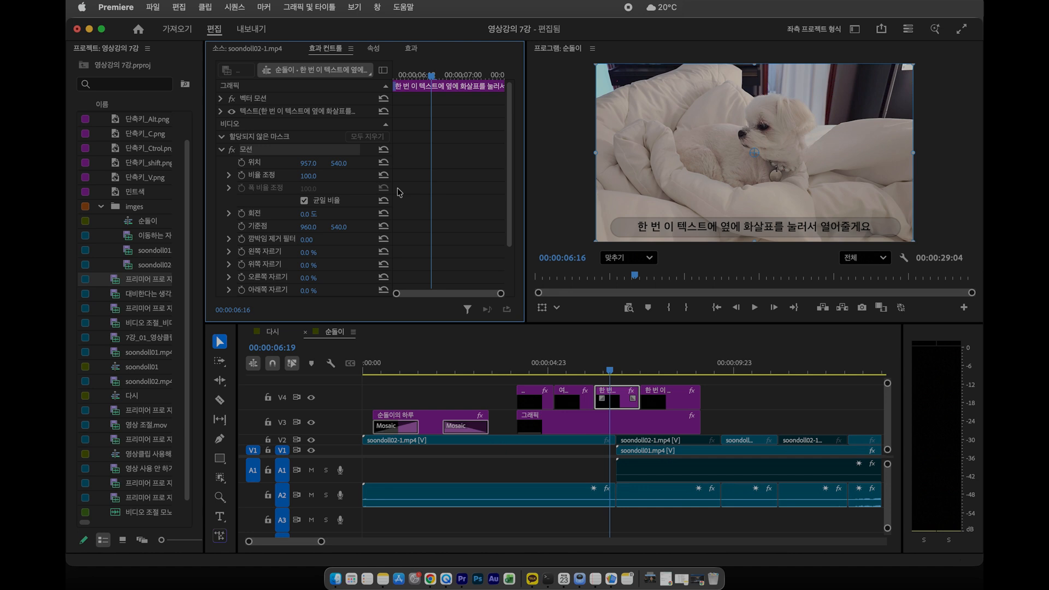
- Examine the text and appearance properties of the third subtitle clip's text layer
click(624, 398)
click(373, 49)
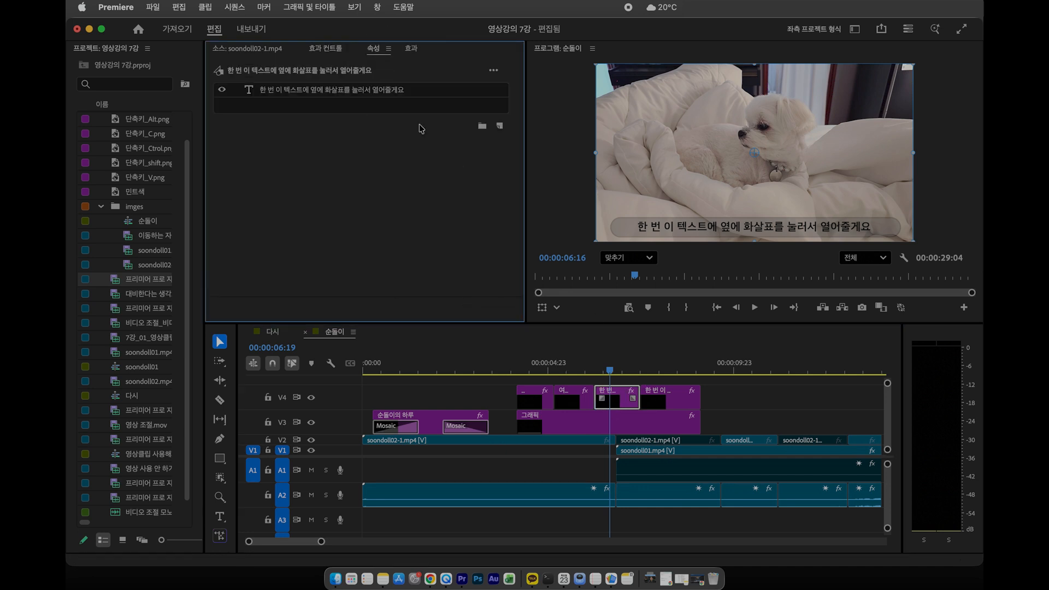
click(383, 94)
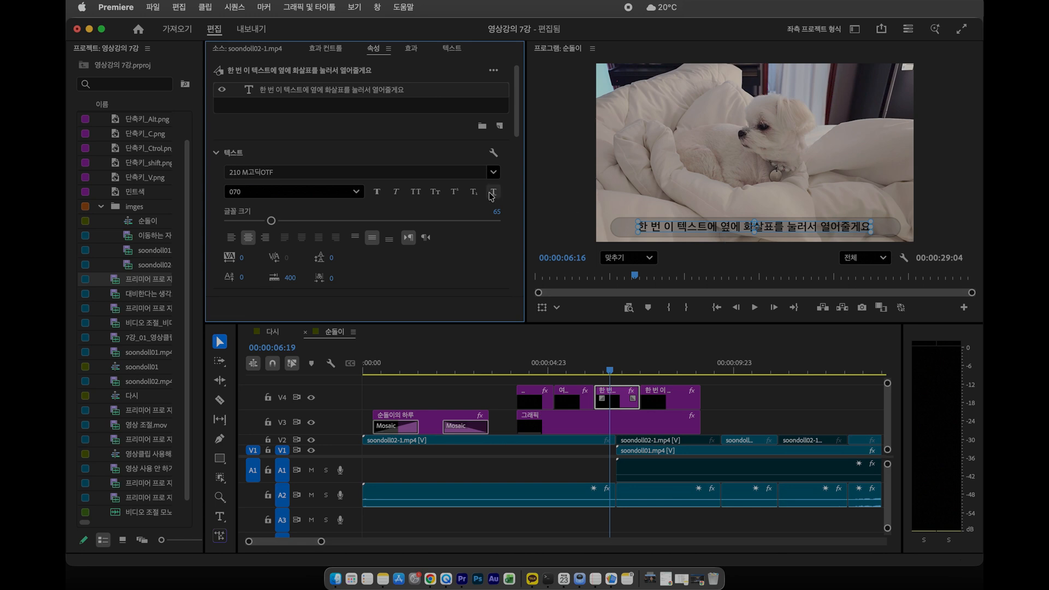
scroll(444, 234, down, 6)
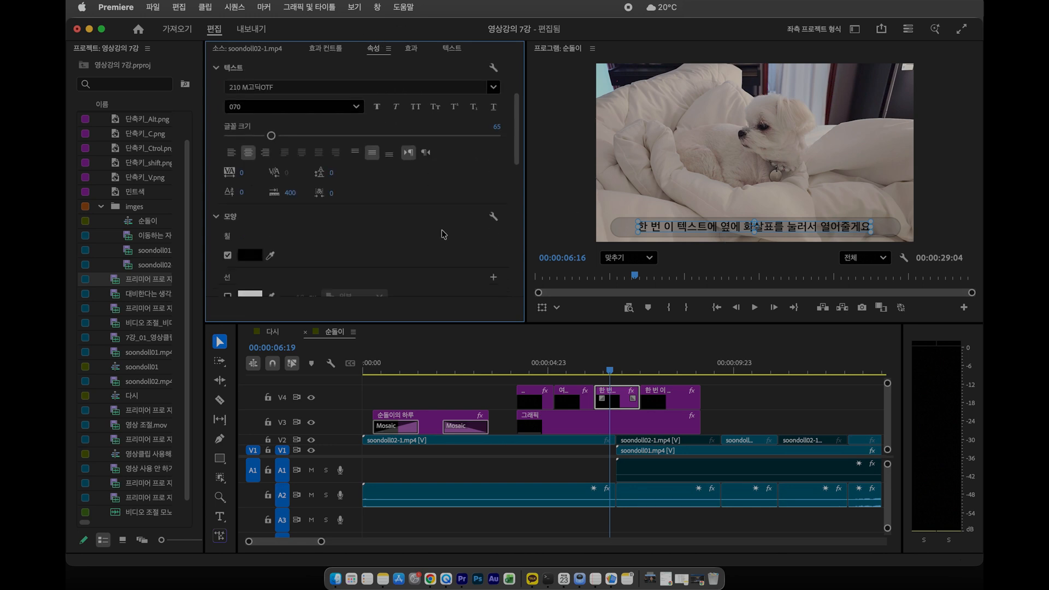
scroll(444, 234, up, 8)
- Play the sequence from the third subtitle, and switch the program monitor between full-window and normal size
click(742, 232)
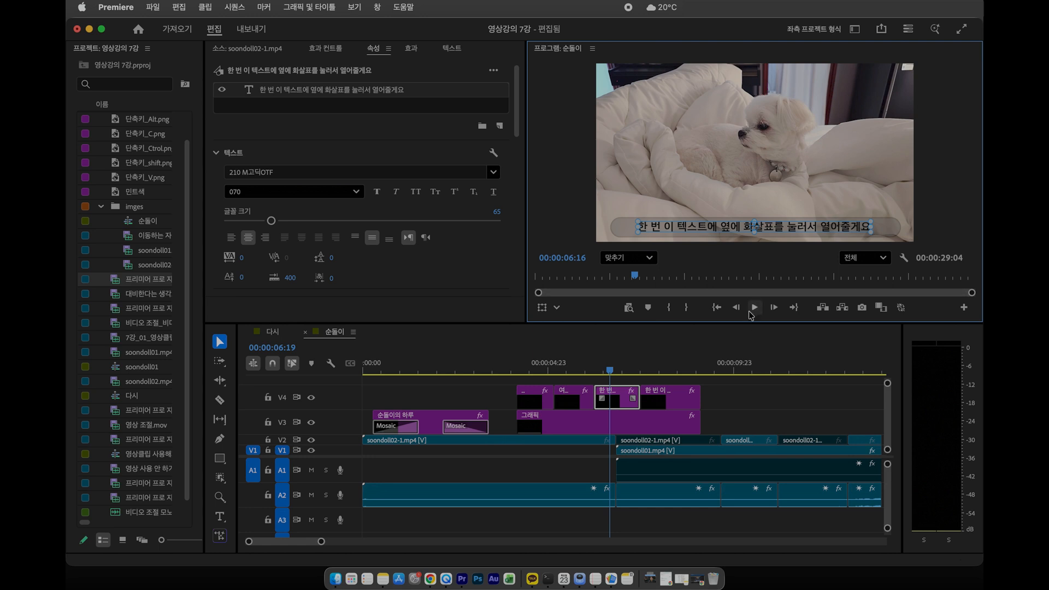
key(space)
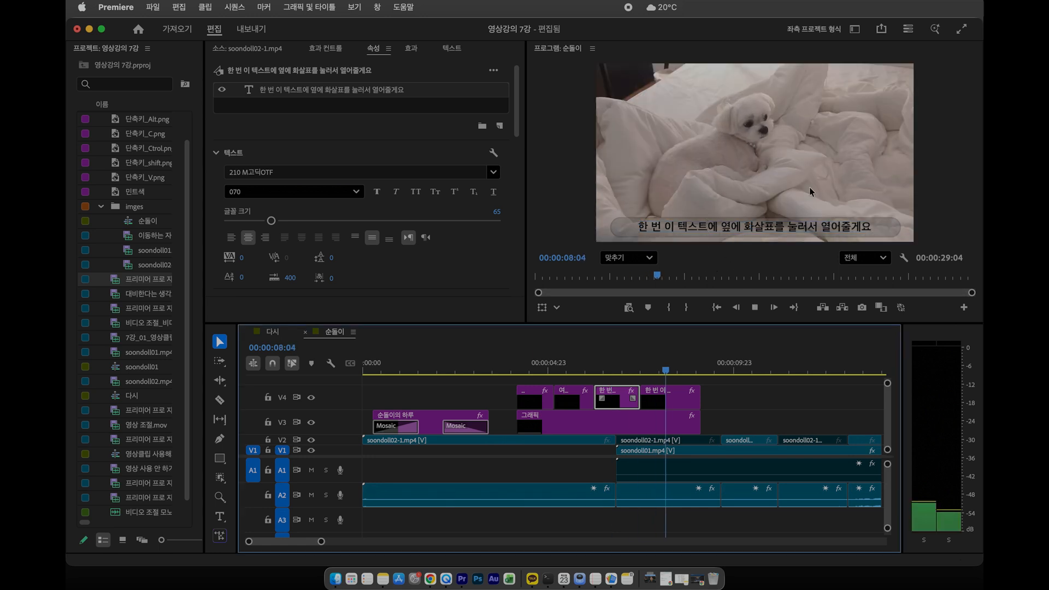
key(grave)
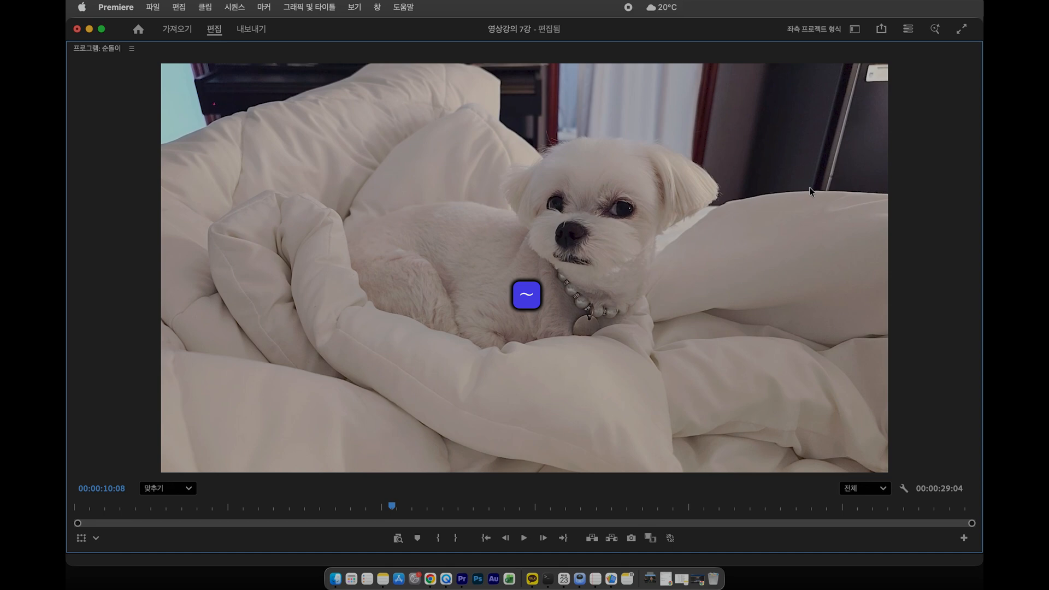
key(grave)
key(grave)
key(grave)
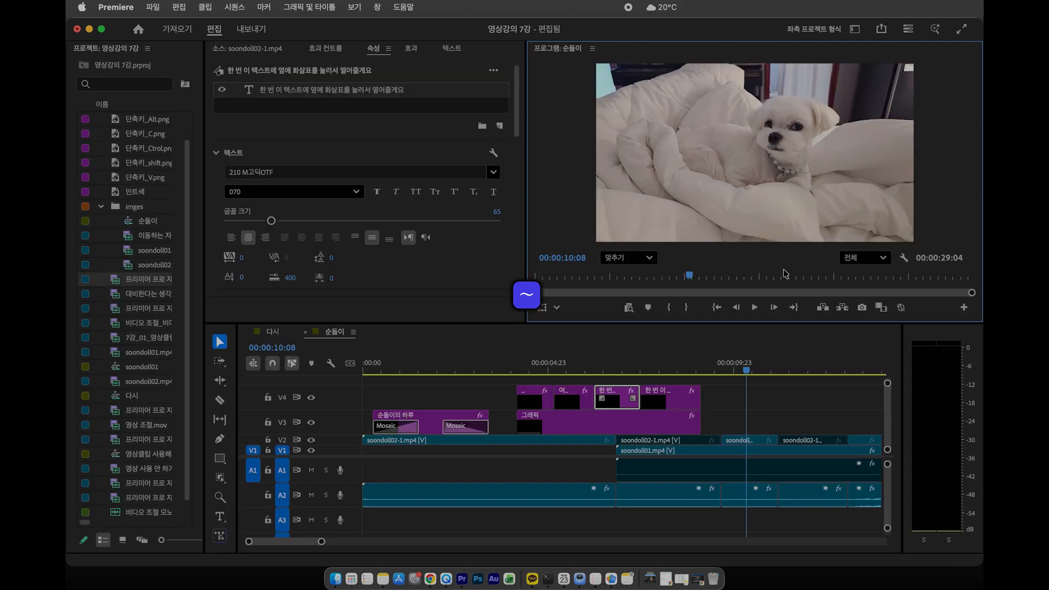
- Move the playhead to 00:00:10:00, maximize the timeline to fill the window and restore its normal size
click(734, 352)
key(grave)
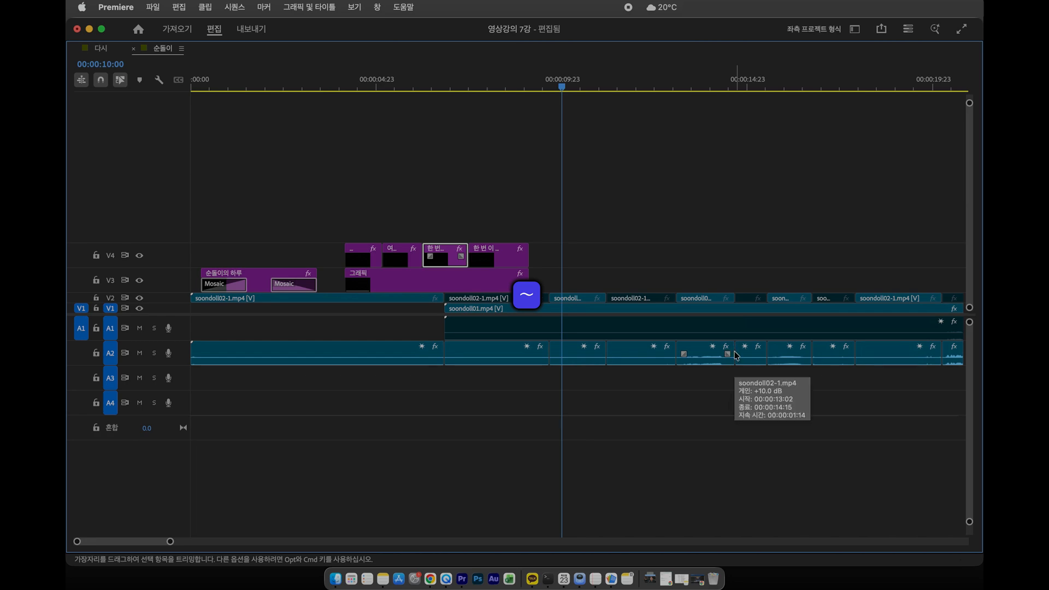
key(grave)
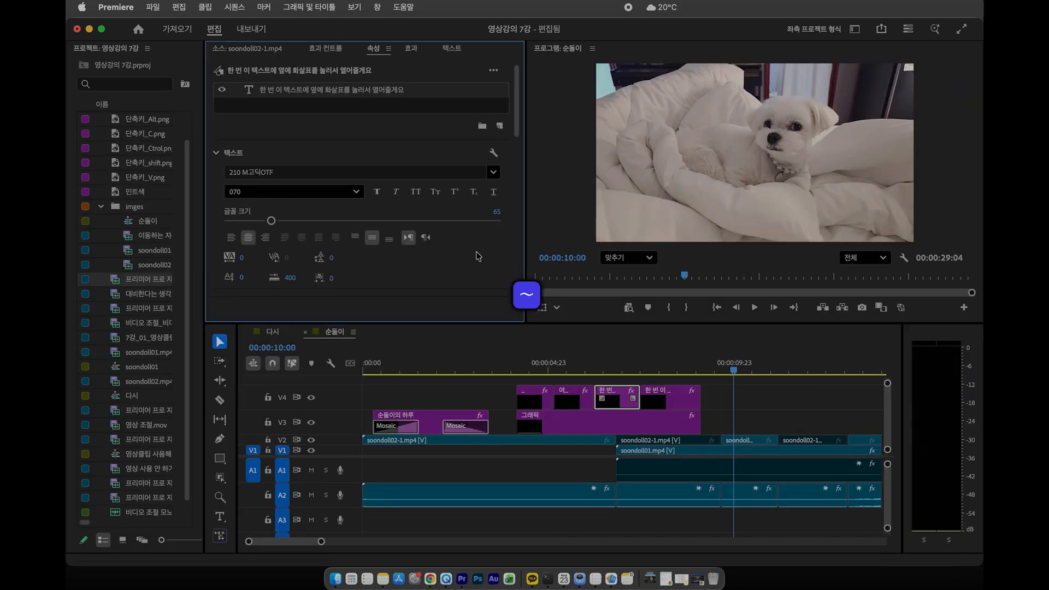
- Maximize and restore the text properties view, select the 순돌이 sequence in the project, and enlarge the properties view again
key(grave)
key(grave)
click(155, 226)
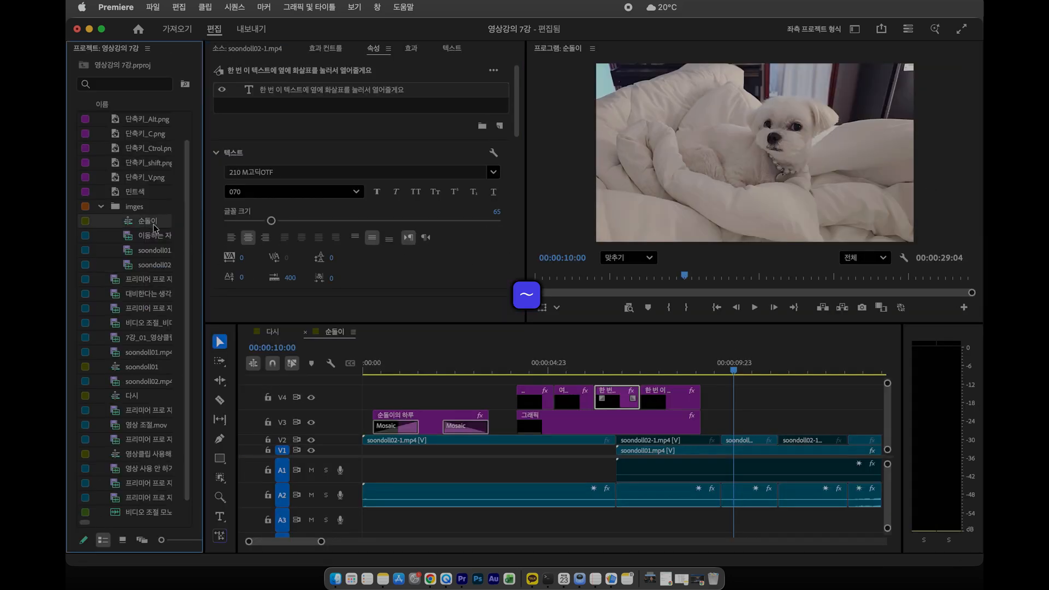
click(431, 291)
key(grave)
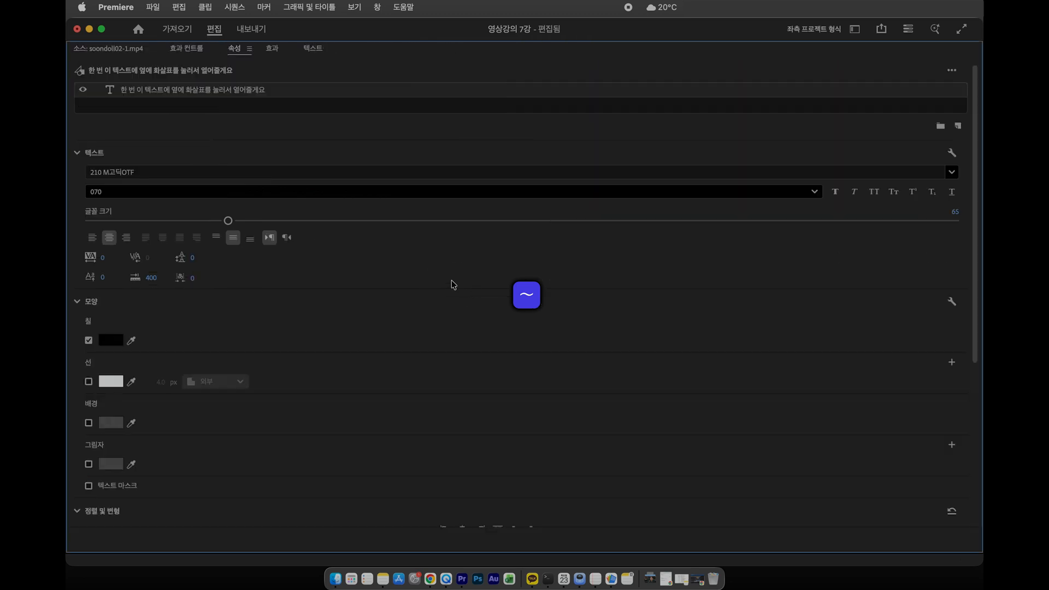